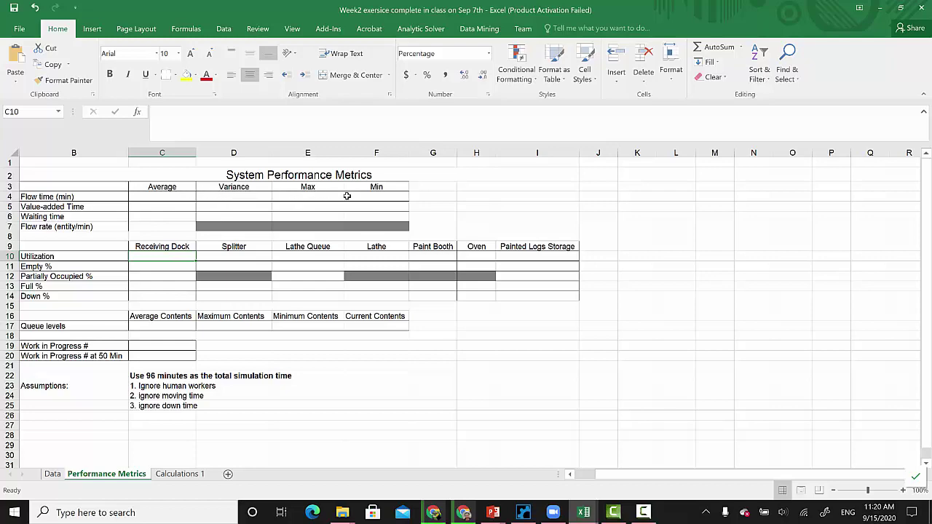
- Add a "flow time" column header in cell T4 of the Calculations 1 sheet, beside Painted Logs Storage
{"action": "left_click", "coordinate": [180, 475]}
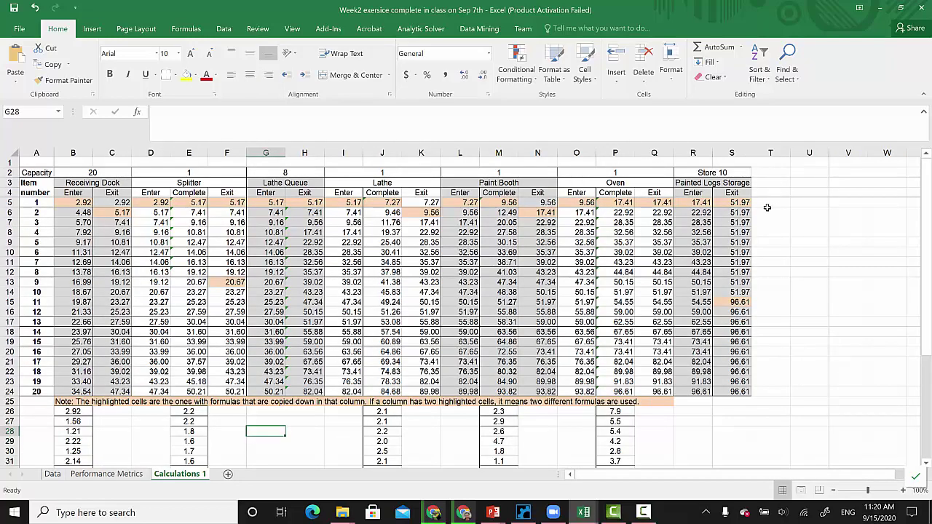
{"action": "left_click", "coordinate": [766, 202]}
{"action": "left_click", "coordinate": [763, 192]}
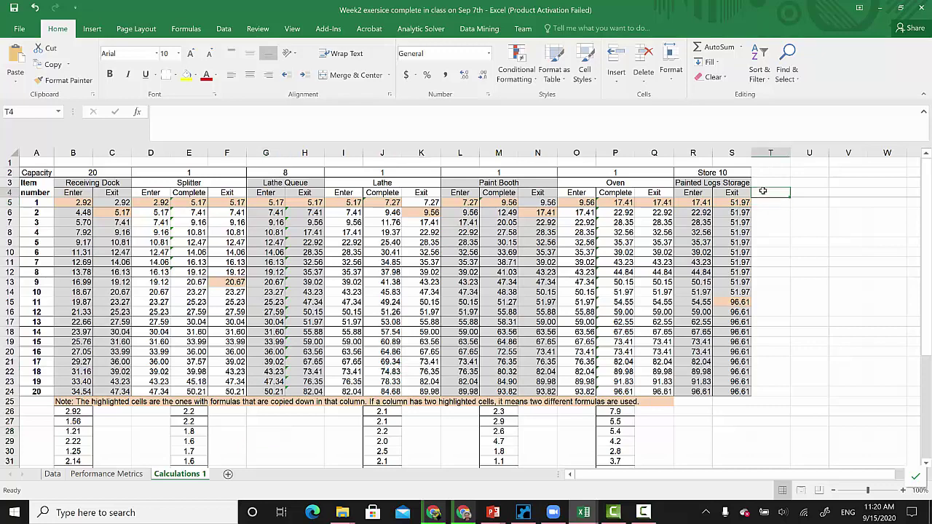
{"action": "type", "text": "flow"}
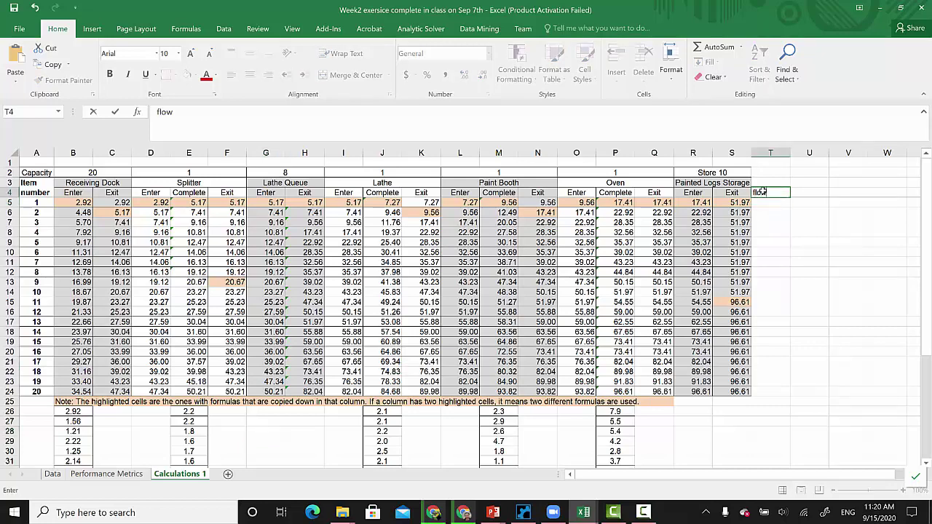
{"action": "type", "text": " time"}
{"action": "key", "text": "Return"}
- Calculate the first item's flow time in T5 as storage exit minus receiving dock entry, =S5-B5
{"action": "type", "text": "="}
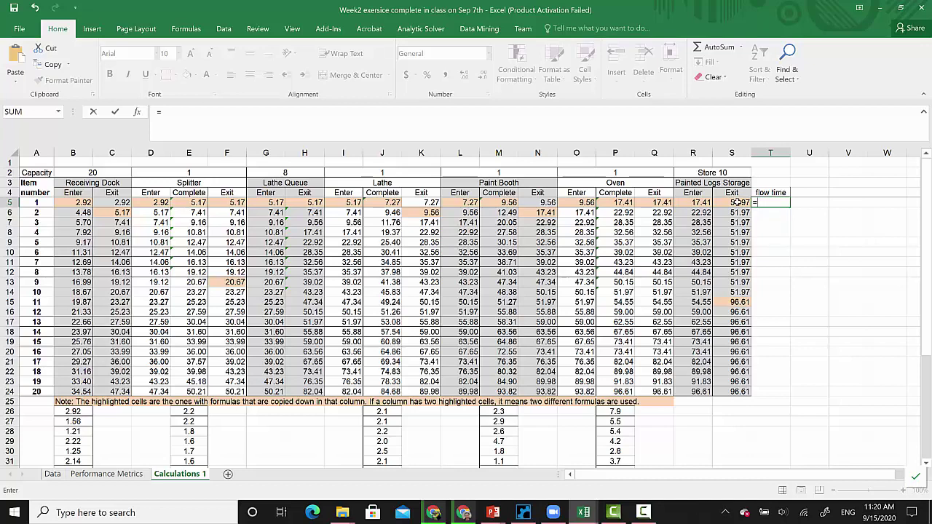
{"action": "left_click", "coordinate": [738, 202]}
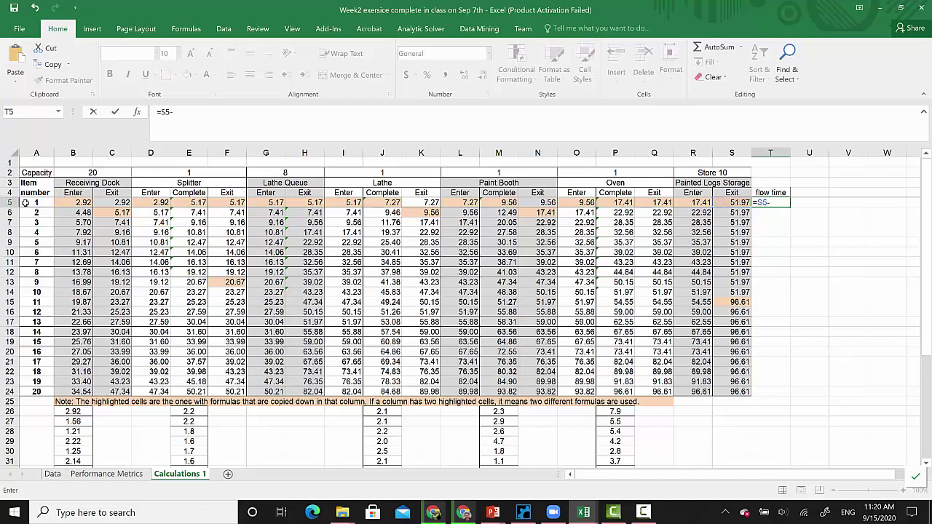
{"action": "left_click", "coordinate": [67, 203]}
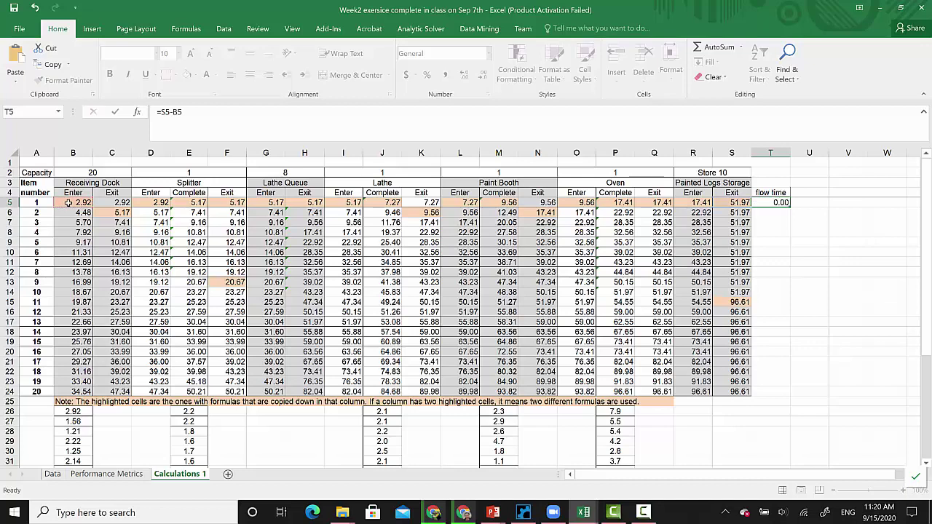
{"action": "key", "text": "Return"}
- Copy the flow time formula down through item 20 and clear the surplus results from T25 downward
{"action": "left_click", "coordinate": [780, 203]}
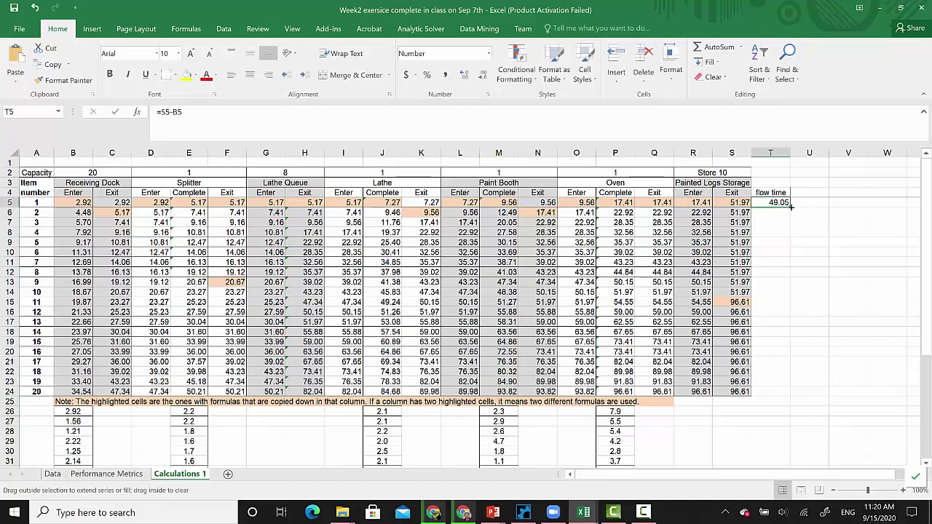
{"action": "double_click", "coordinate": [791, 208]}
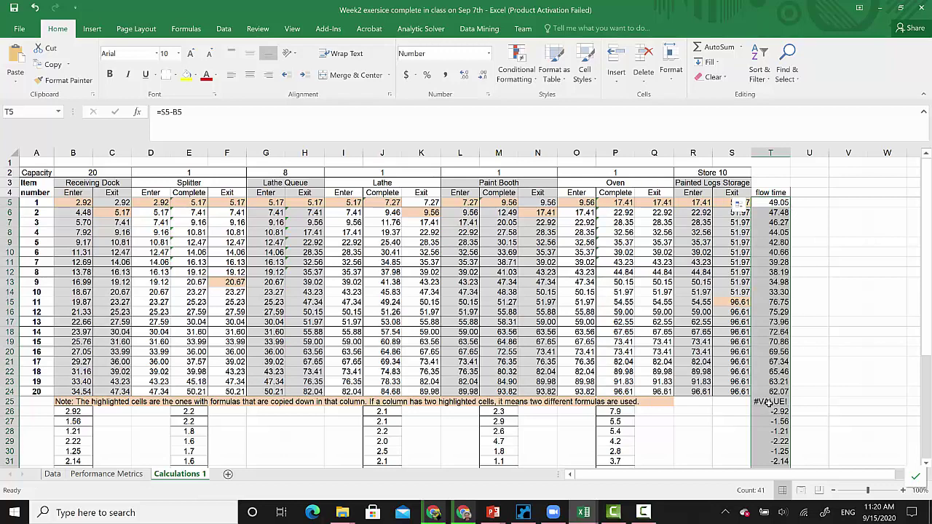
{"action": "left_click_drag", "start_coordinate": [768, 402], "coordinate": [778, 431]}
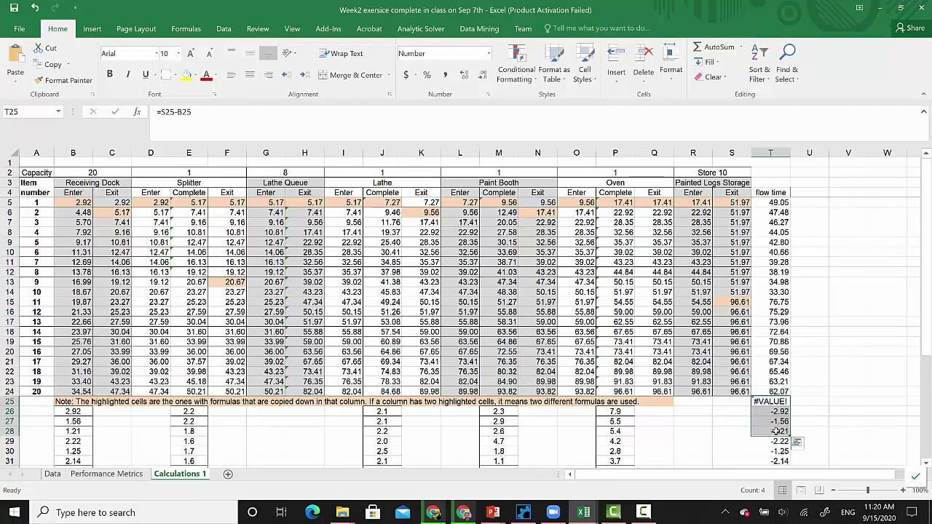
{"action": "key", "text": "ctrl+shift+Down"}
{"action": "key", "text": "Delete"}
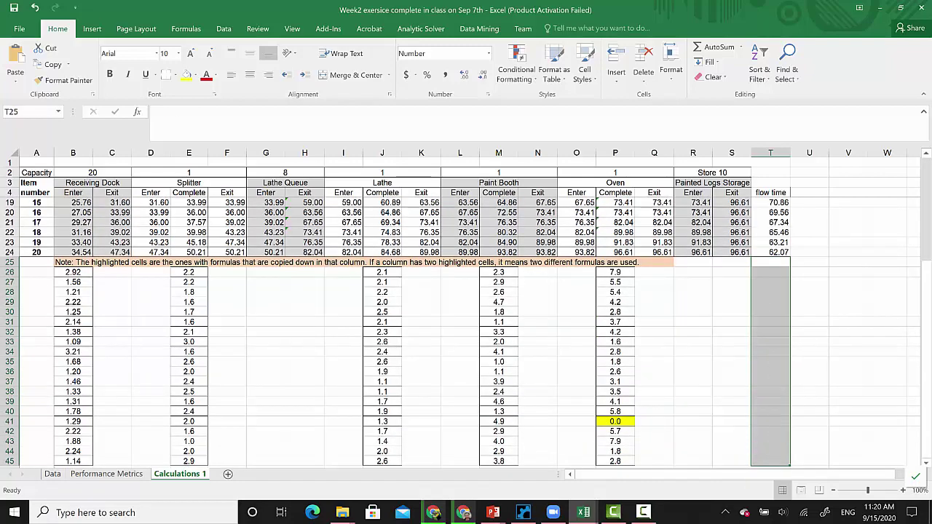
{"action": "left_click_drag", "start_coordinate": [926, 305], "coordinate": [910, 125]}
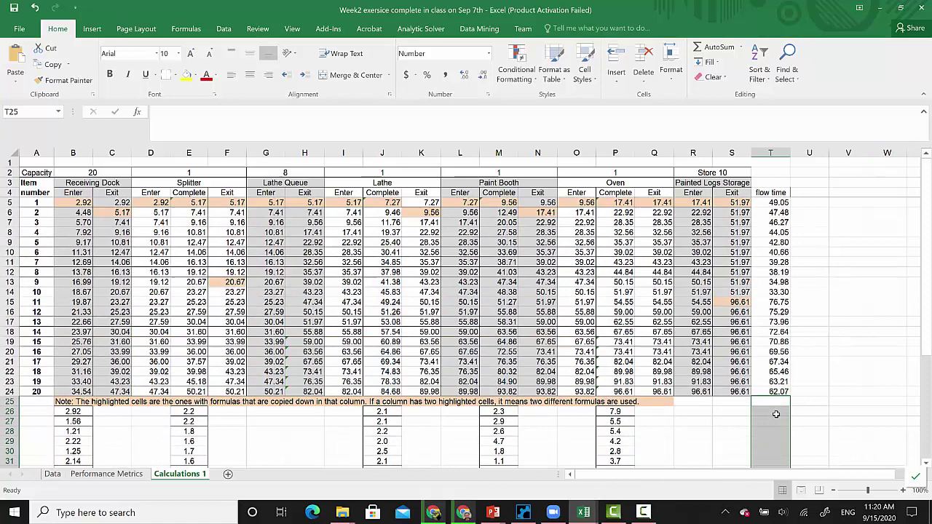
- Label cells S25 to S28 below the table as Average, Variance, Min and Max
{"action": "left_click", "coordinate": [733, 405]}
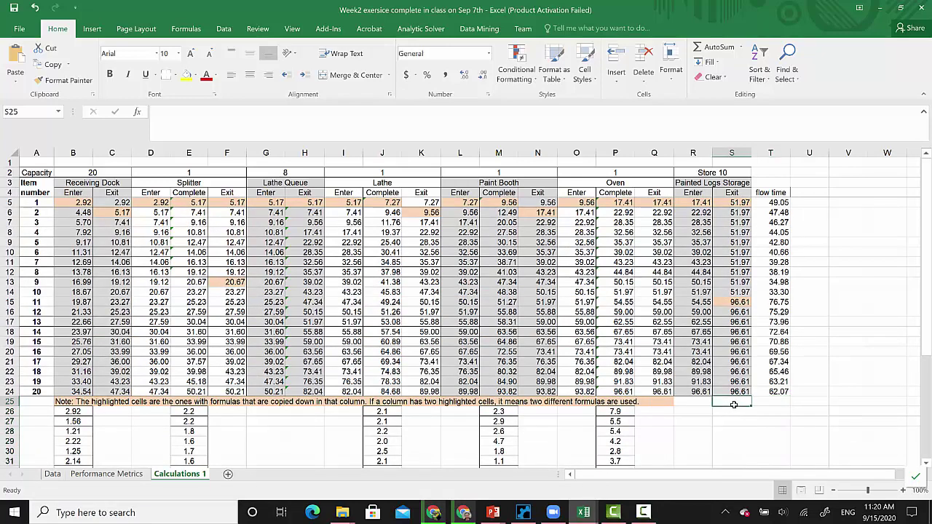
{"action": "type", "text": "Average"}
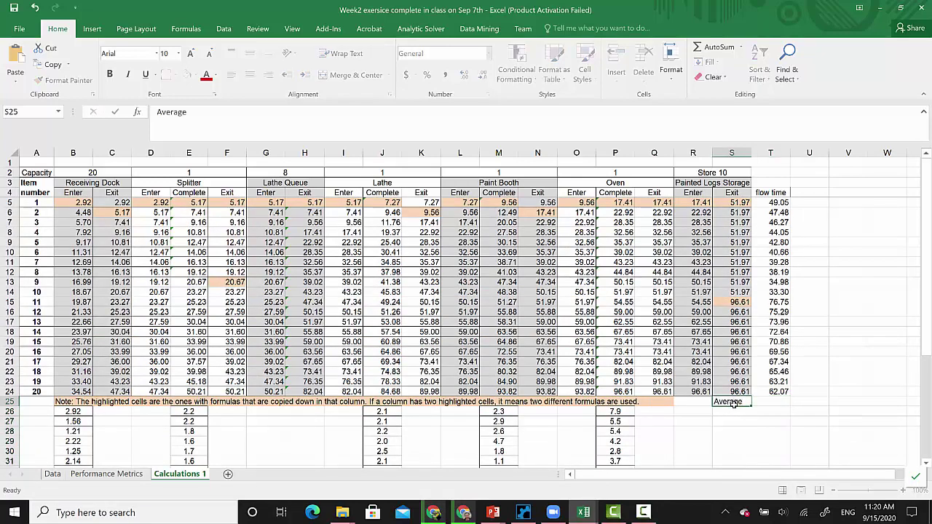
{"action": "key", "text": "Return"}
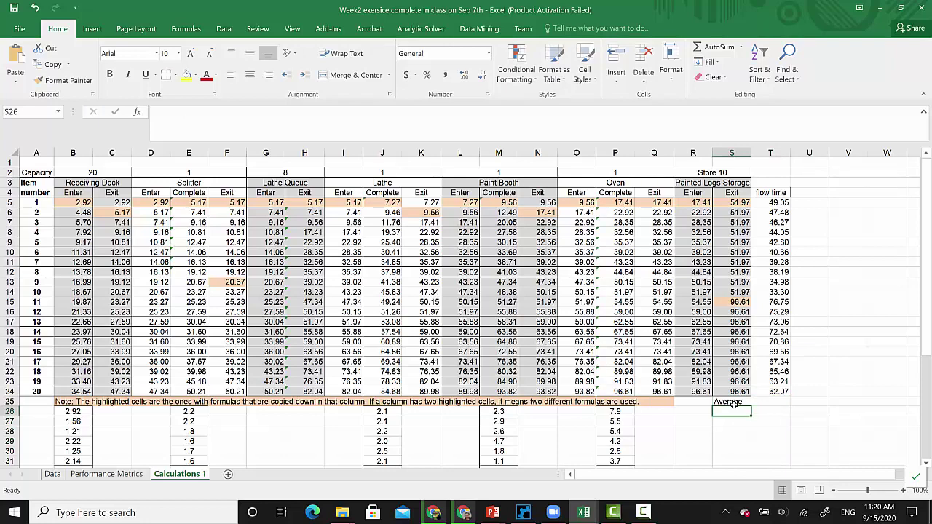
{"action": "type", "text": "Variance"}
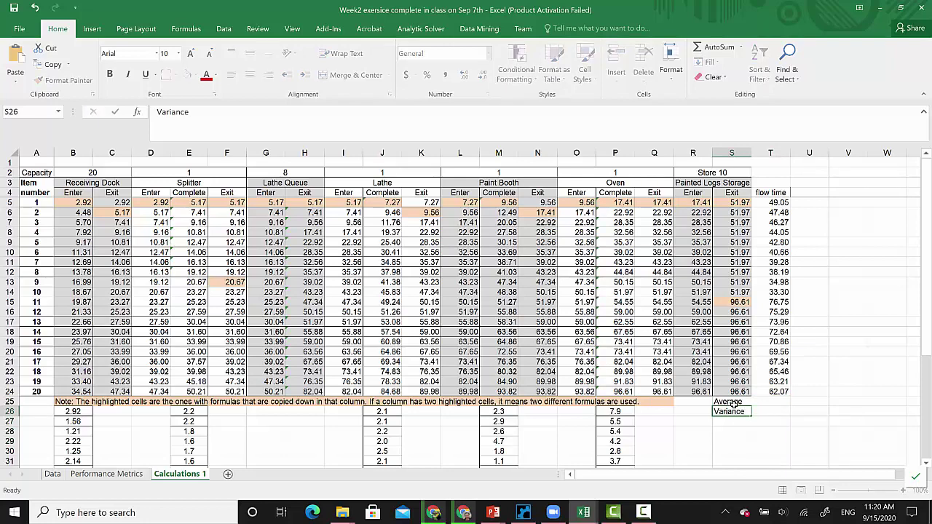
{"action": "key", "text": "Return"}
{"action": "type", "text": "min"}
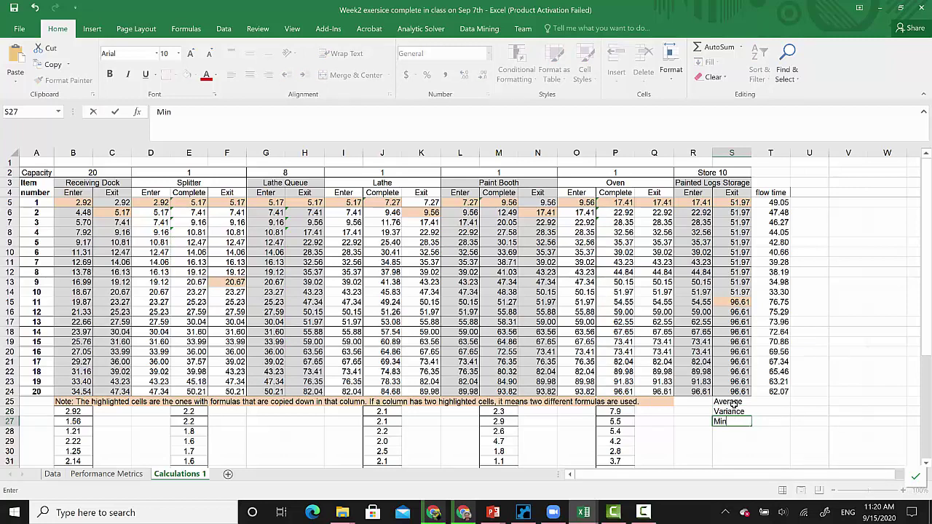
{"action": "key", "text": "Return"}
{"action": "type", "text": "Max"}
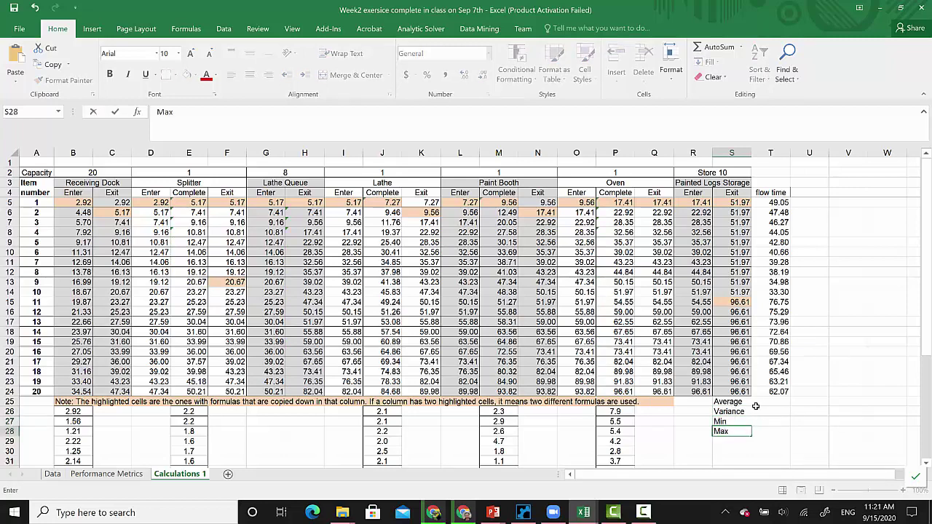
- Compute the average flow time of all 20 items in T25 with =AVERAGE(T5:T24)
{"action": "left_click", "coordinate": [763, 402]}
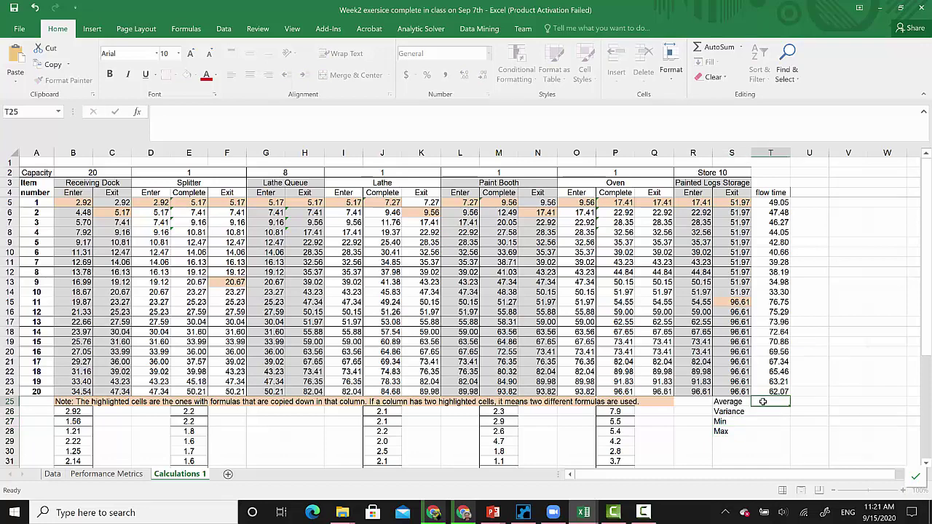
{"action": "type", "text": "="}
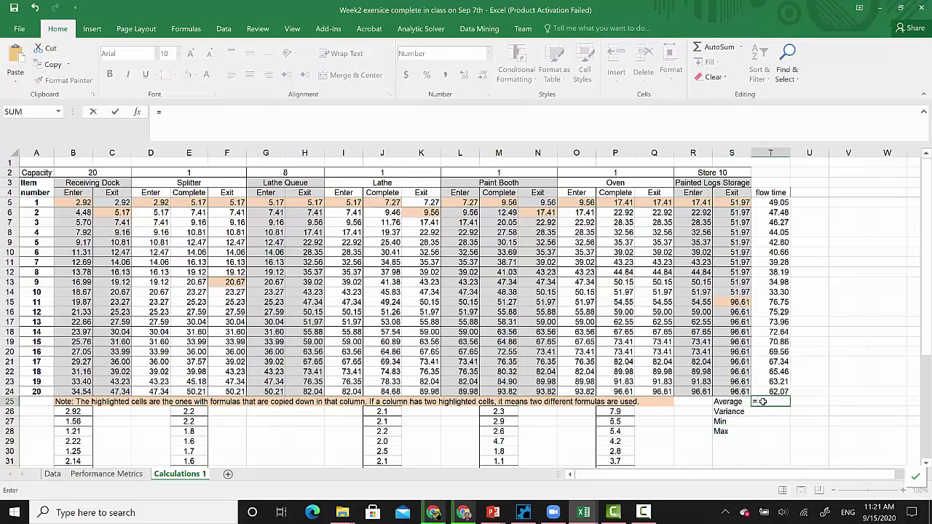
{"action": "type", "text": "aver"}
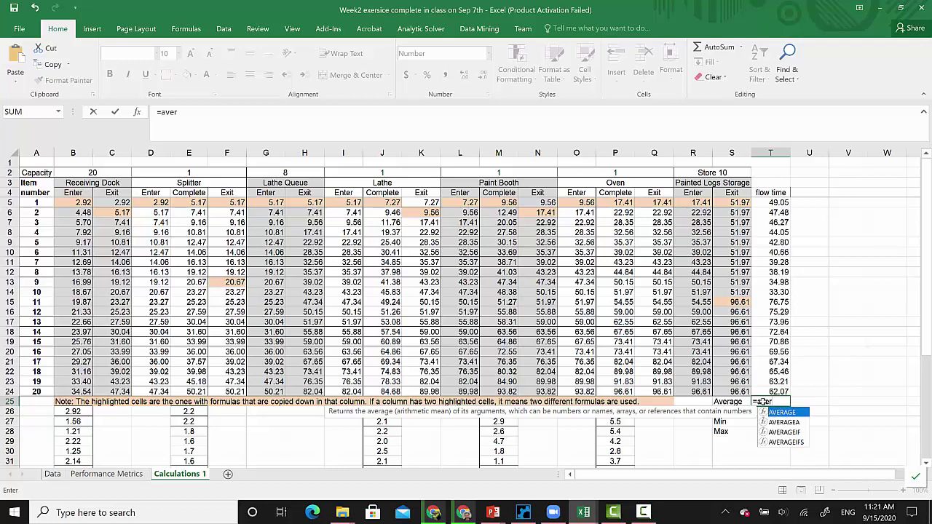
{"action": "type", "text": "age("}
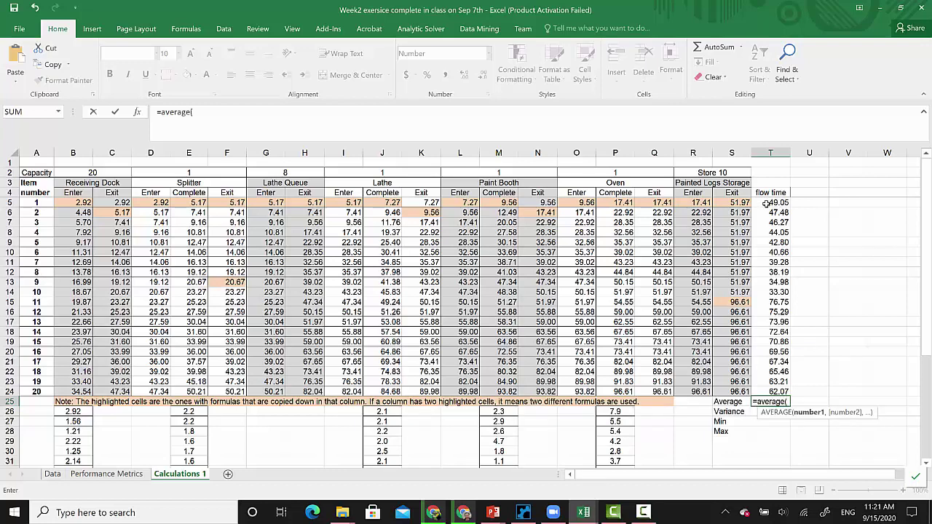
{"action": "left_click_drag", "start_coordinate": [765, 204], "coordinate": [778, 391]}
{"action": "type", "text": ")"}
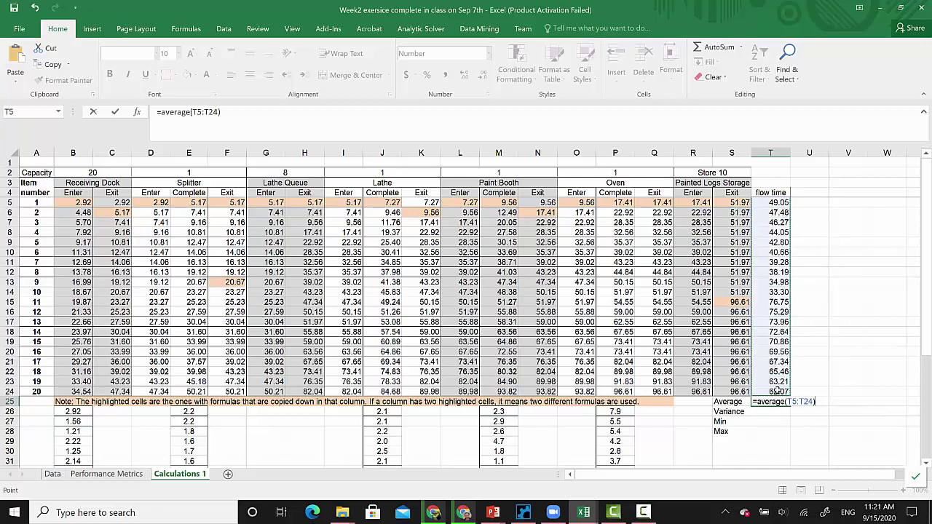
{"action": "key", "text": "Return"}
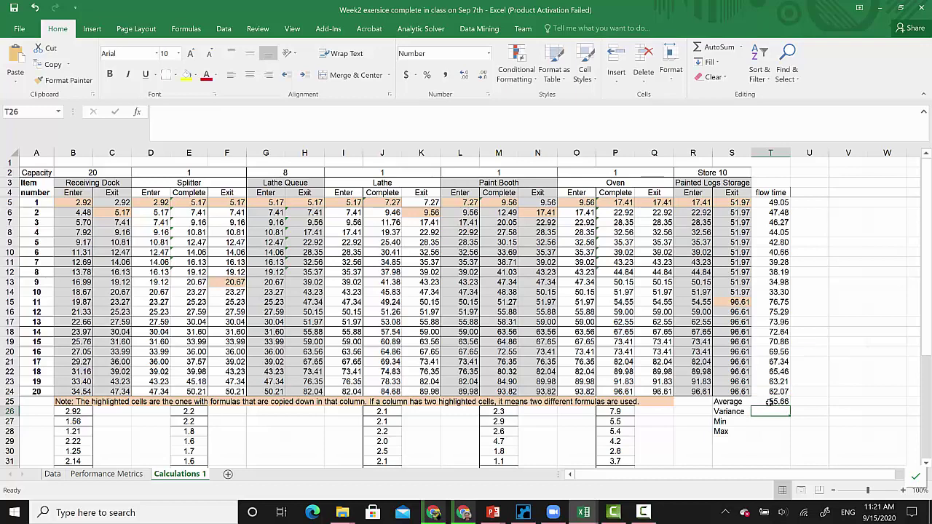
{"action": "left_click", "coordinate": [769, 402]}
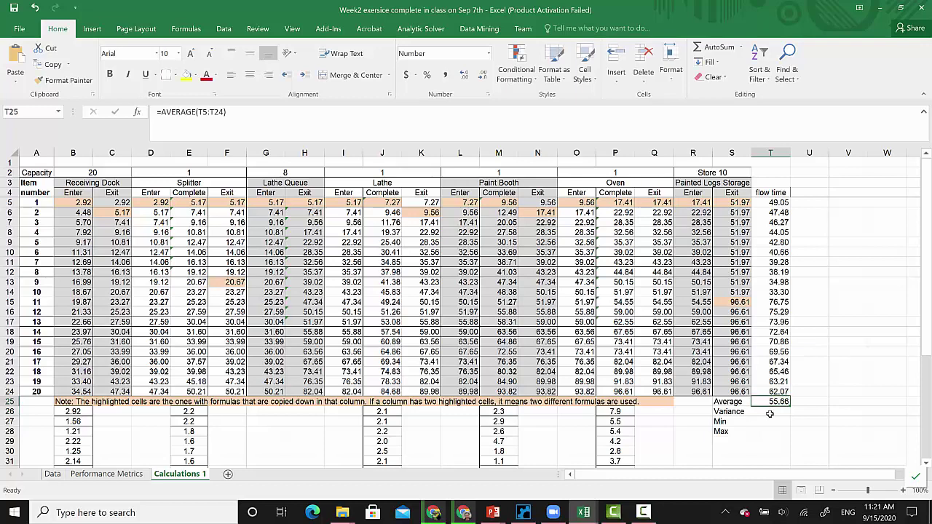
- Link the average Flow time cell C4 on the Performance Metrics sheet to 'Calculations 1'!T25
{"action": "left_click", "coordinate": [106, 474]}
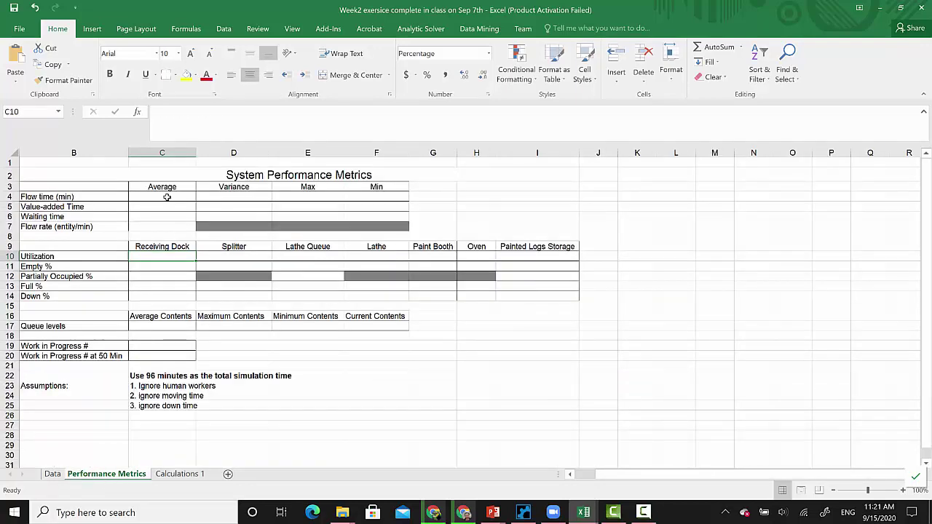
{"action": "left_click", "coordinate": [167, 197]}
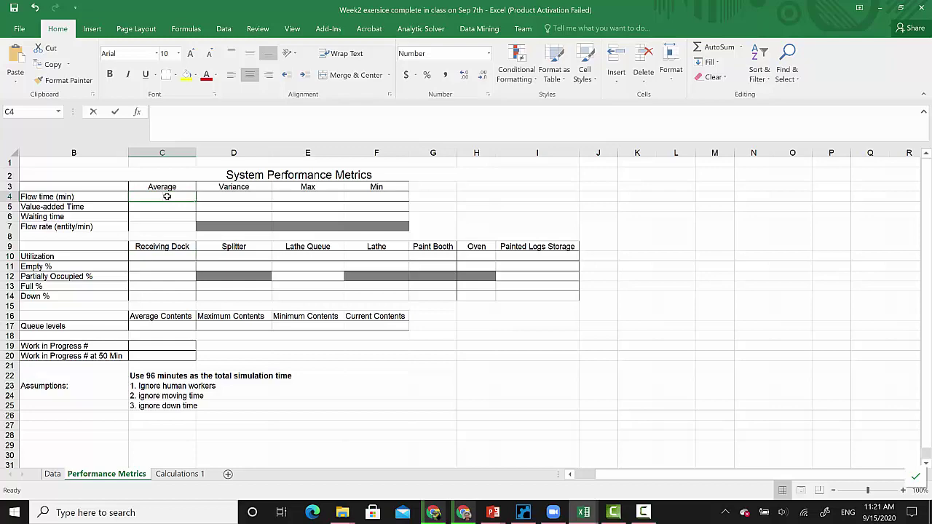
{"action": "type", "text": "="}
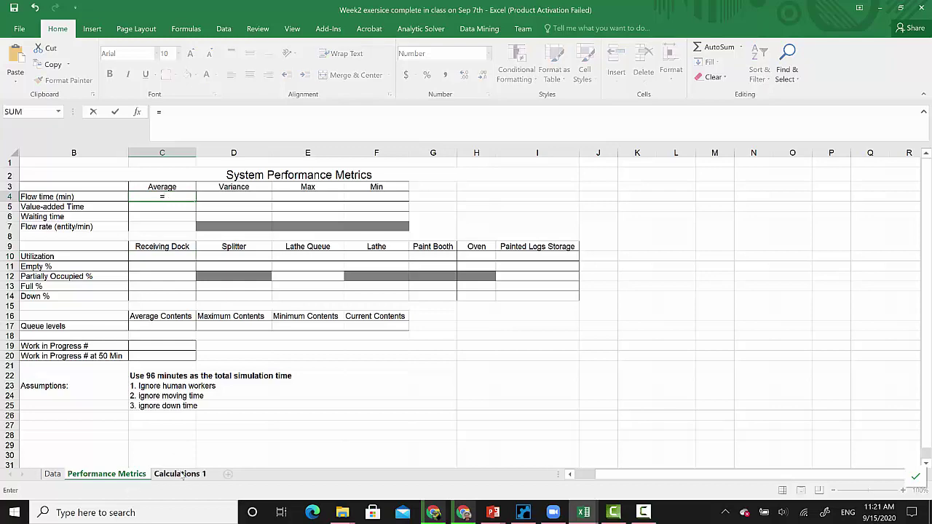
{"action": "left_click", "coordinate": [180, 474]}
{"action": "left_click", "coordinate": [778, 401]}
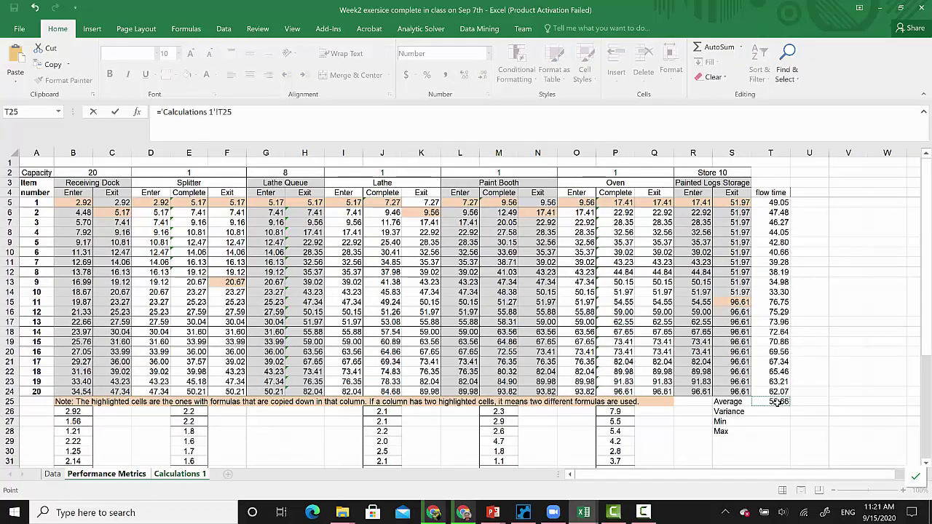
{"action": "key", "text": "Return"}
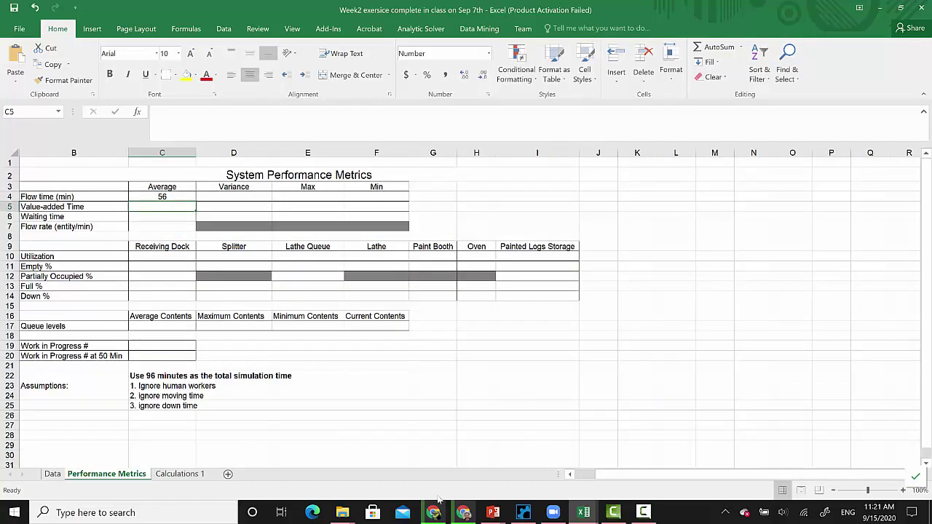
{"action": "left_click", "coordinate": [161, 475]}
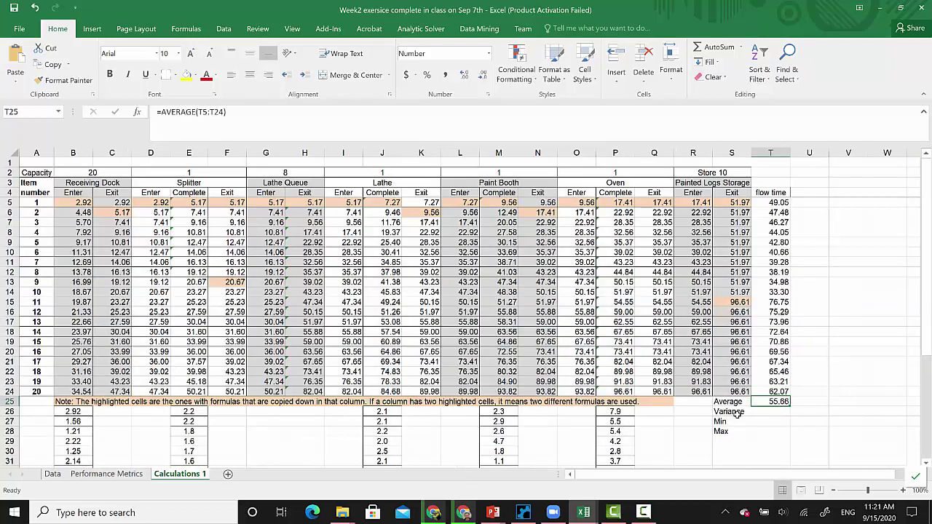
{"action": "left_click", "coordinate": [770, 422]}
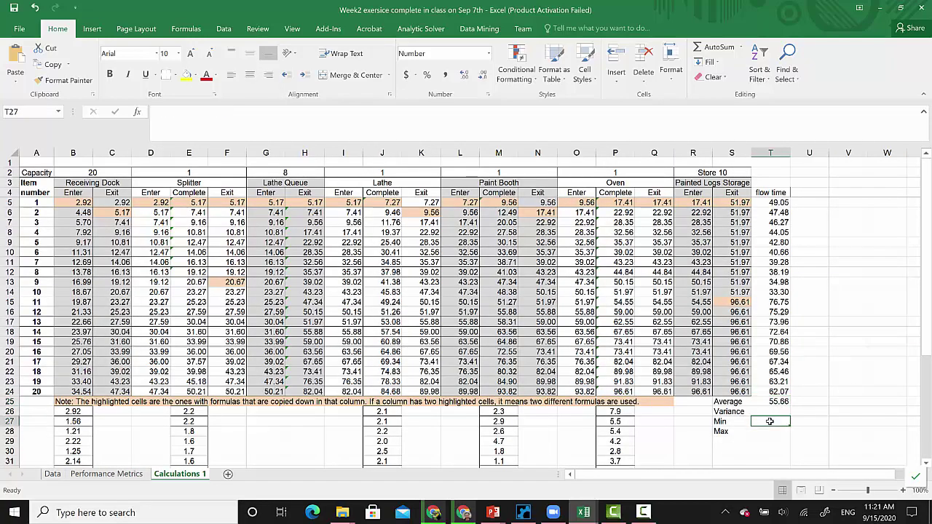
{"action": "left_click", "coordinate": [127, 474]}
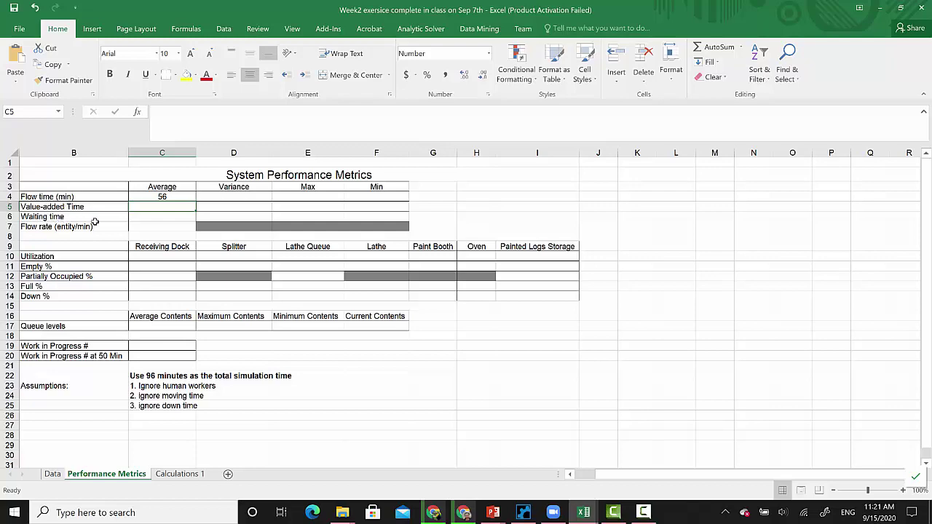
{"action": "left_click", "coordinate": [175, 476]}
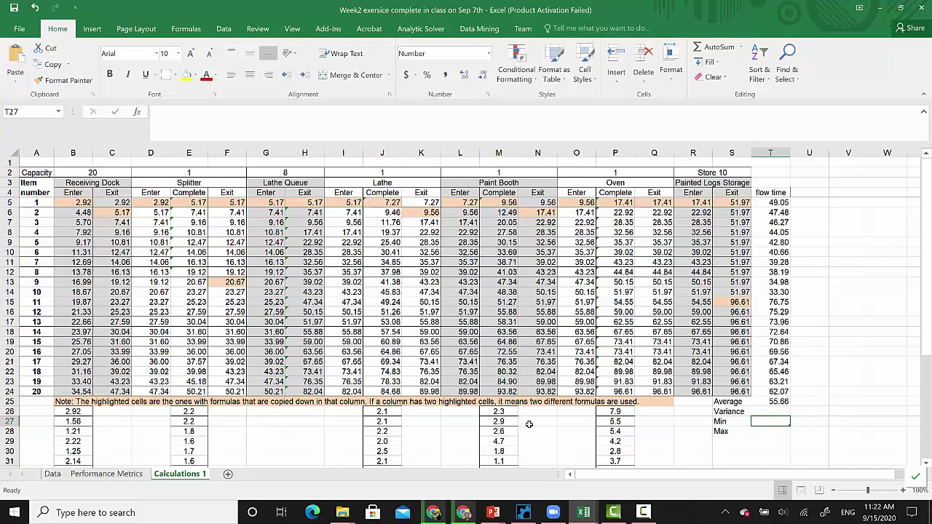
{"action": "left_click", "coordinate": [102, 477]}
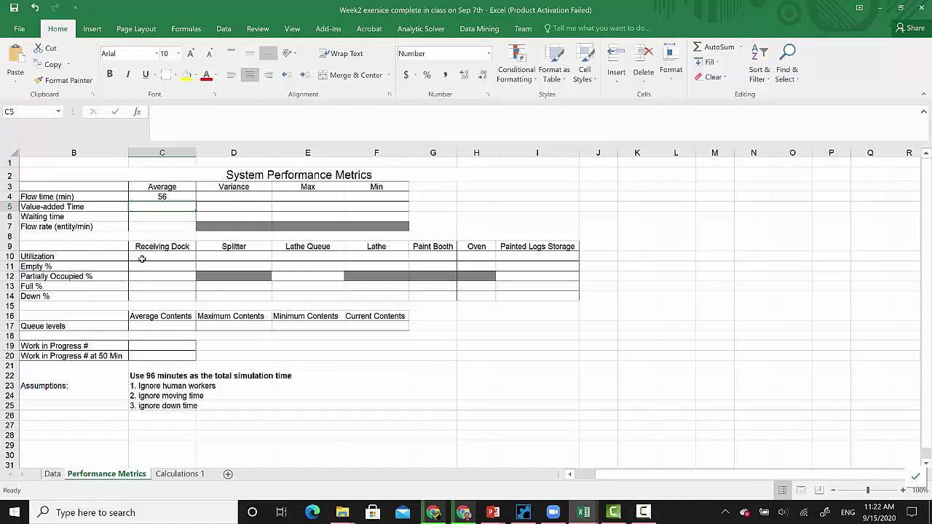
- Switch to the Week 2 Simulation Modeling Basics presentation in PowerPoint and review the utilization formula on slide 20, Manual Simulation
{"action": "left_click", "coordinate": [493, 514]}
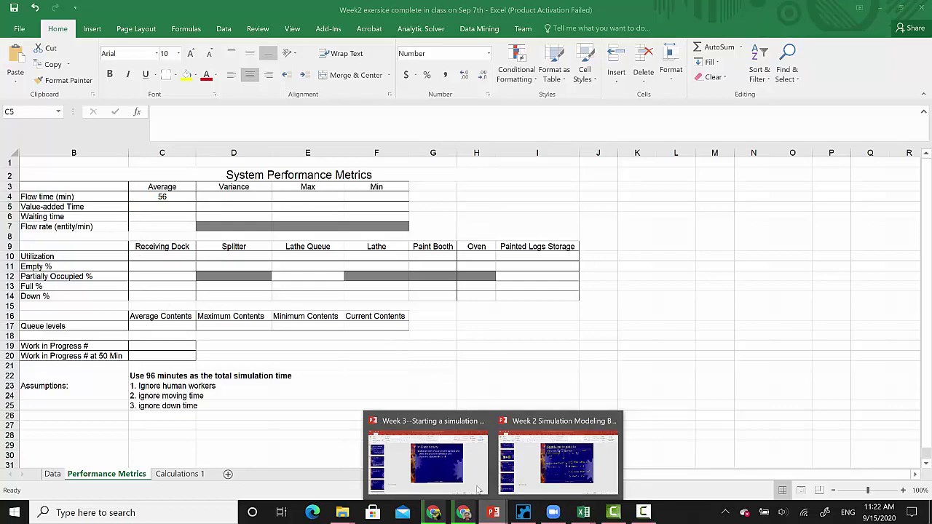
{"action": "left_click", "coordinate": [550, 455]}
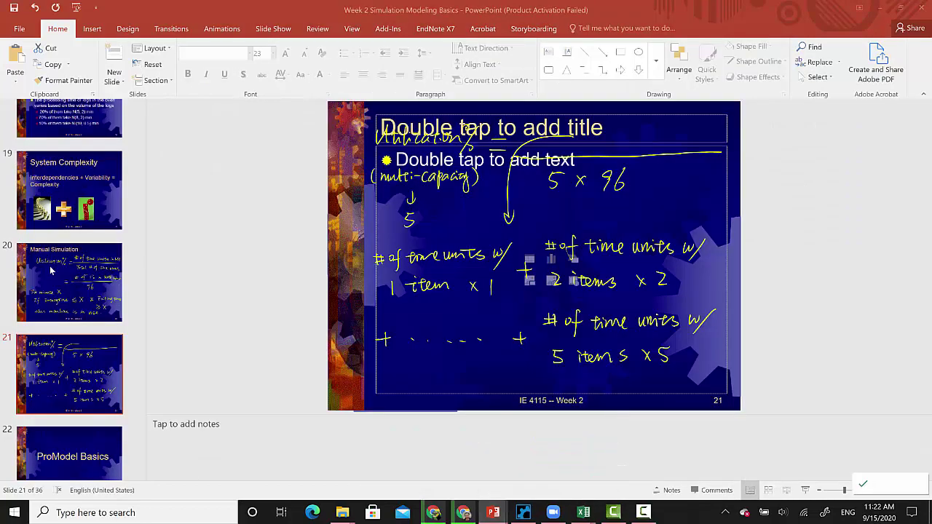
{"action": "left_click", "coordinate": [63, 288]}
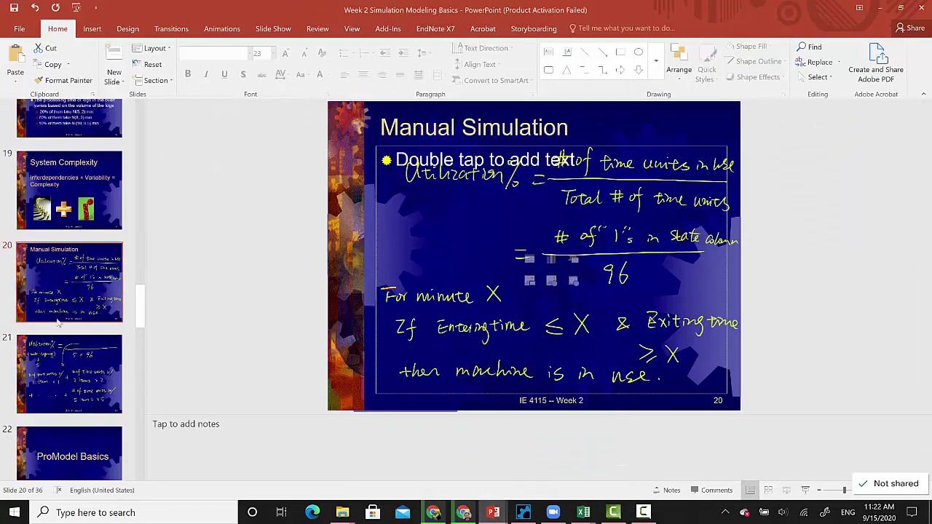
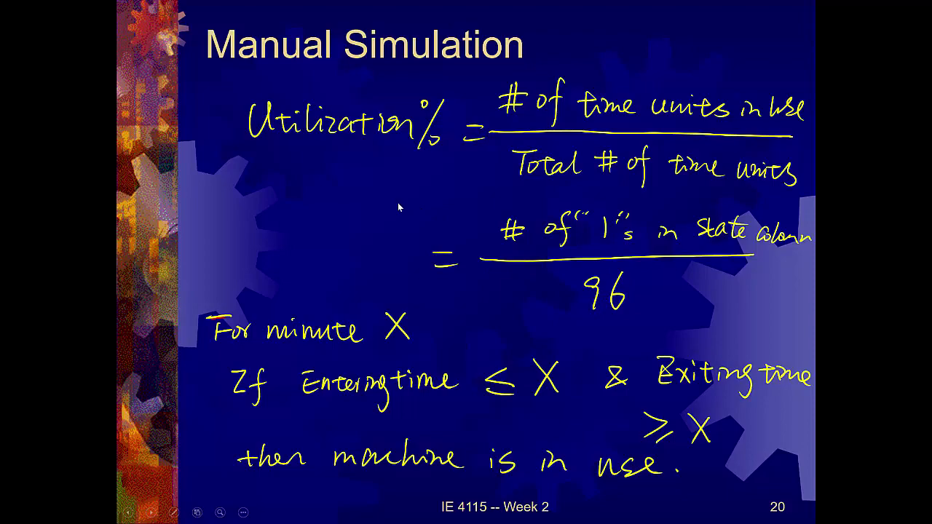
{"action": "key", "text": "Escape"}
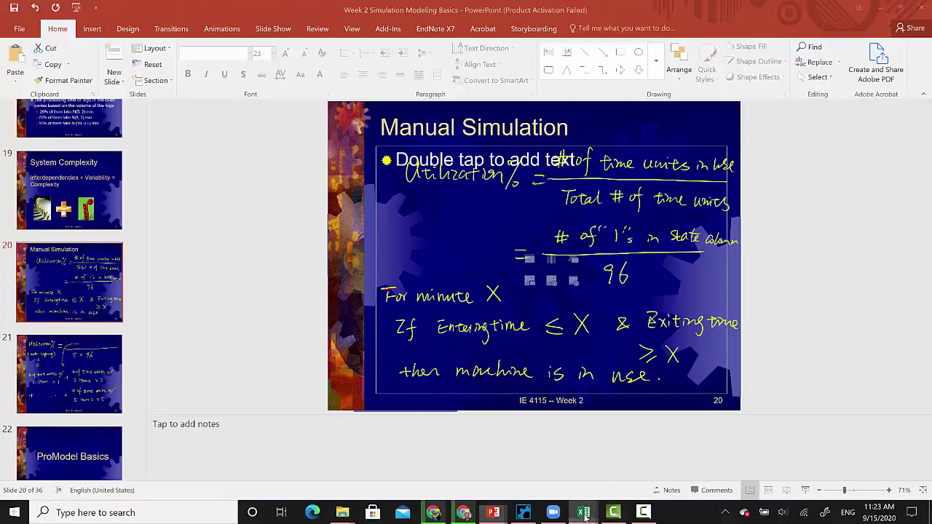
- Return to the Week2 exersice workbook in Excel and open its Calculations 1 sheet
{"action": "mouse_move", "coordinate": [585, 516]}
{"action": "mouse_move", "coordinate": [684, 460]}
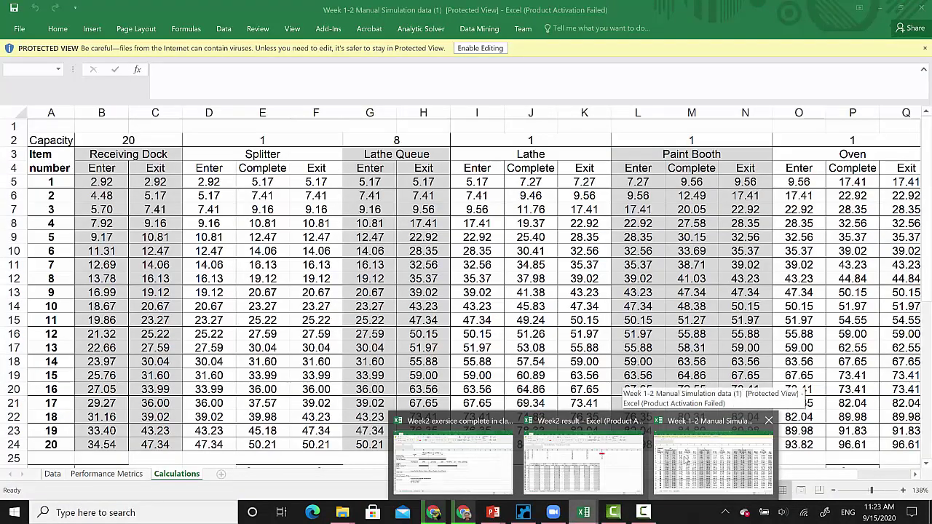
{"action": "left_click", "coordinate": [684, 461]}
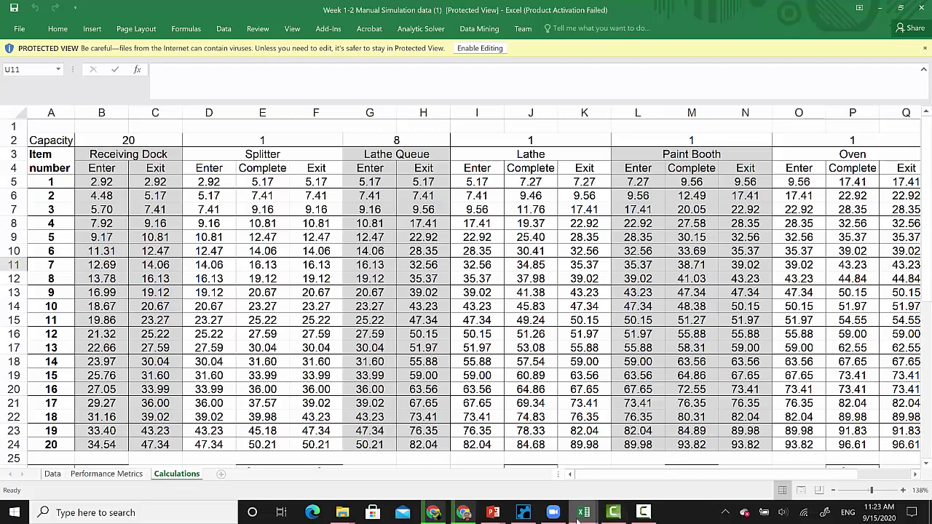
{"action": "mouse_move", "coordinate": [583, 513]}
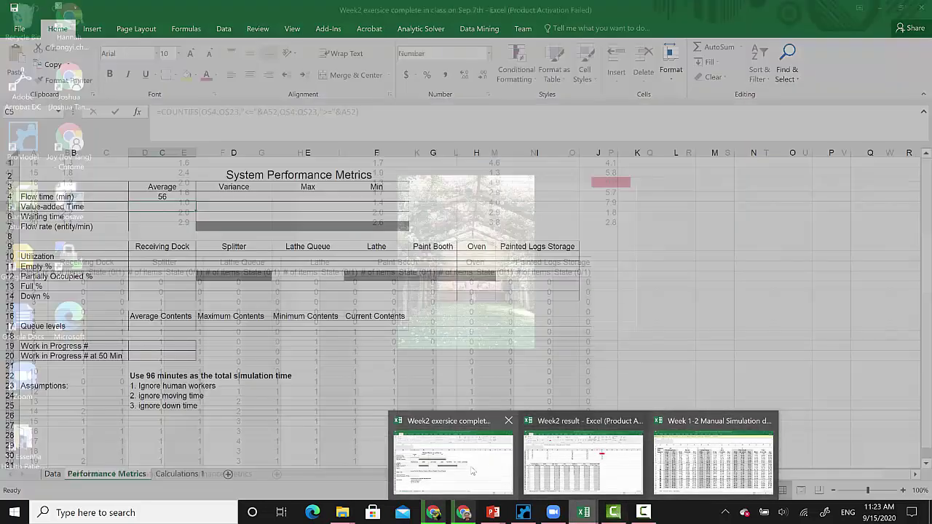
{"action": "left_click", "coordinate": [452, 460]}
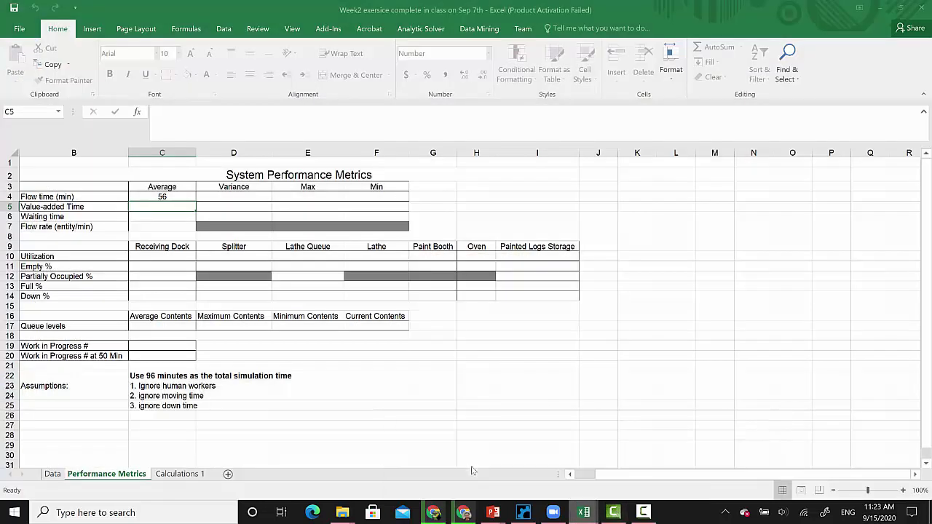
{"action": "left_click", "coordinate": [179, 474]}
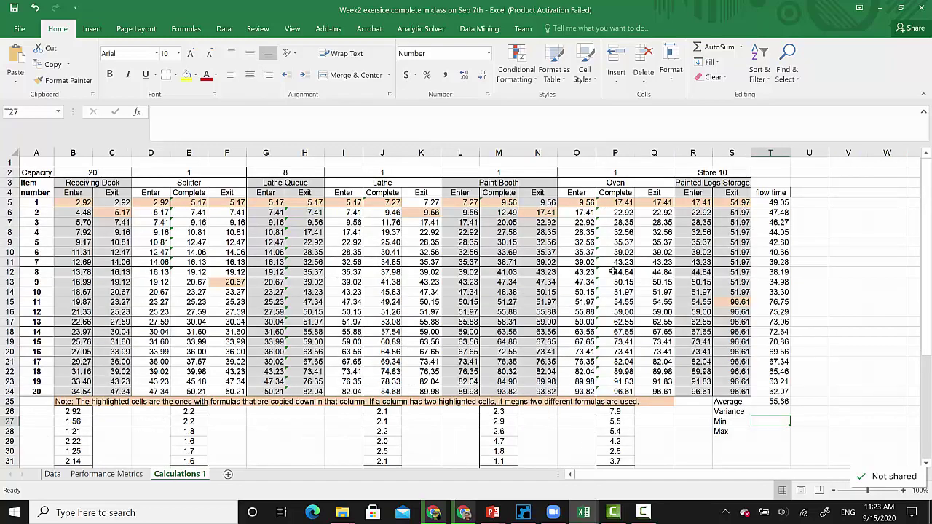
- Enter the heading Minutes in cell A47, below the processing time data
{"action": "left_click_drag", "start_coordinate": [926, 246], "coordinate": [913, 381]}
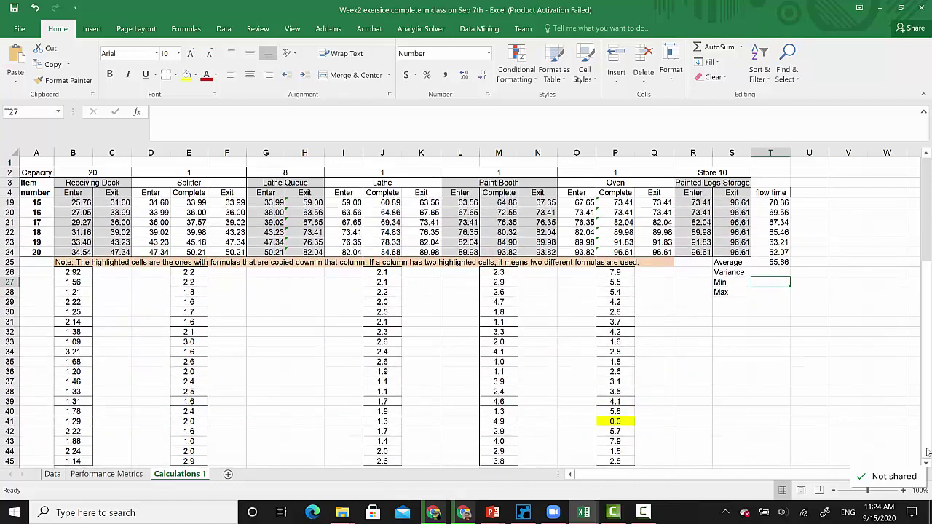
{"action": "left_click", "coordinate": [926, 464]}
{"action": "scroll", "coordinate": [926, 464], "scroll_direction": "down", "scroll_amount": 1}
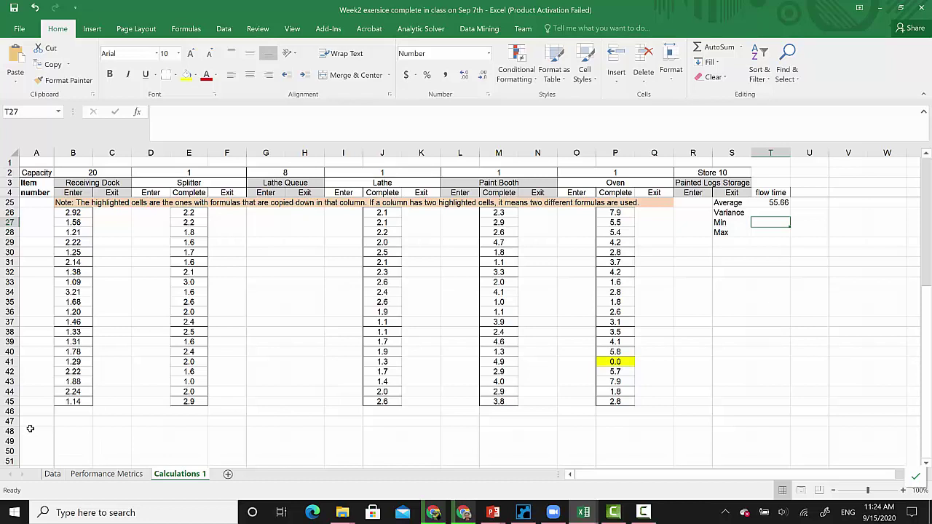
{"action": "left_click", "coordinate": [33, 423]}
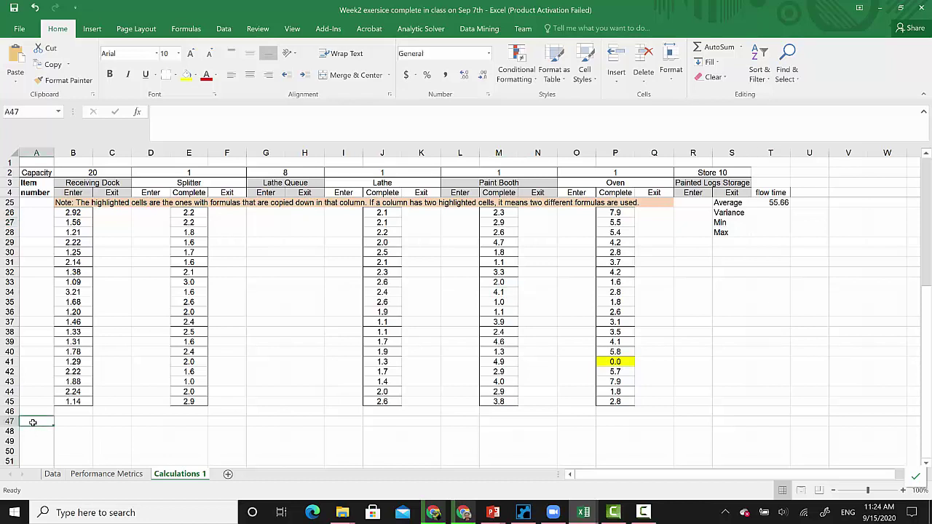
{"action": "type", "text": "Minu"}
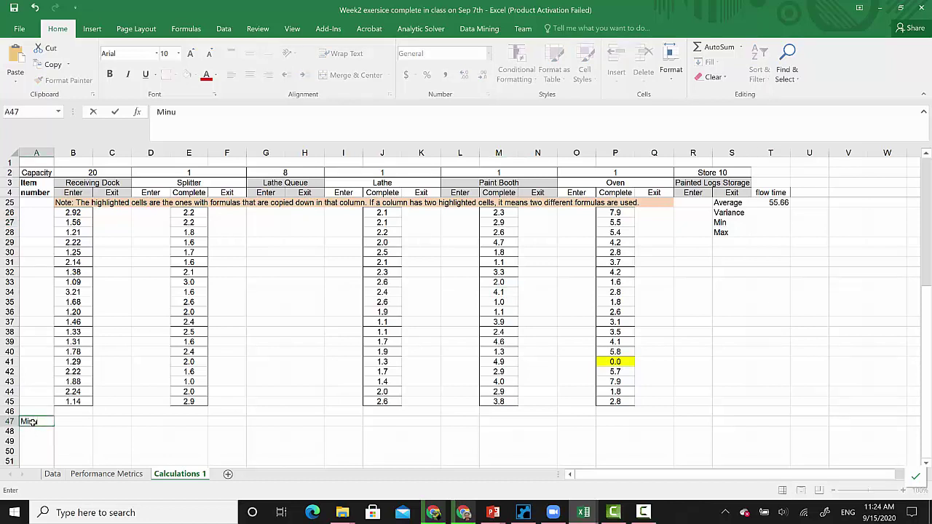
{"action": "type", "text": "tes"}
{"action": "key", "text": "Return"}
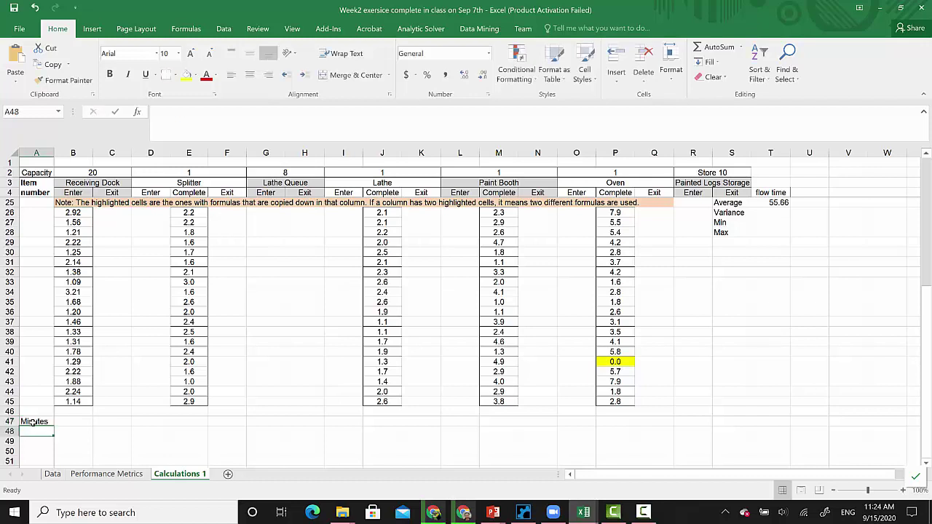
- Fill the Minutes column with the series 1 to 96 in A48:A143, starting from 1 and 2
{"action": "type", "text": "1"}
{"action": "key", "text": "Return"}
{"action": "type", "text": "2"}
{"action": "key", "text": "Return"}
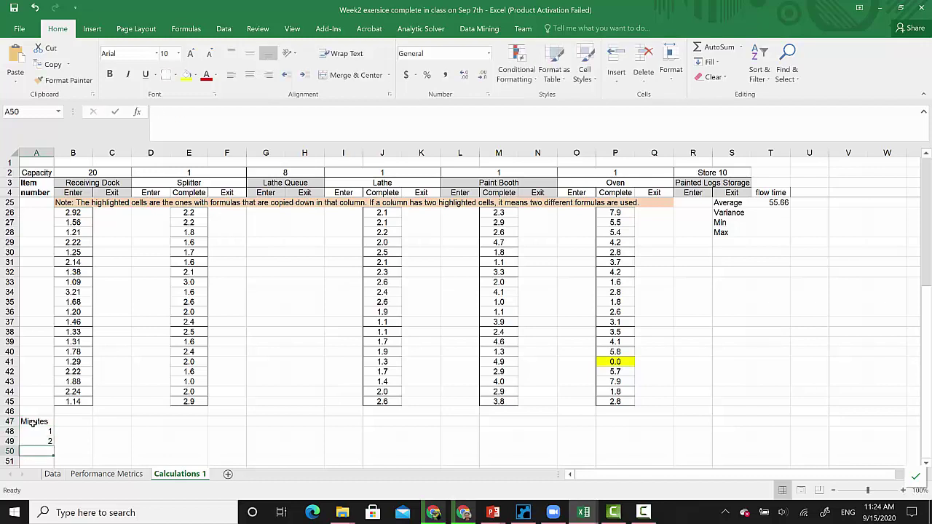
{"action": "left_click_drag", "start_coordinate": [33, 431], "coordinate": [40, 333]}
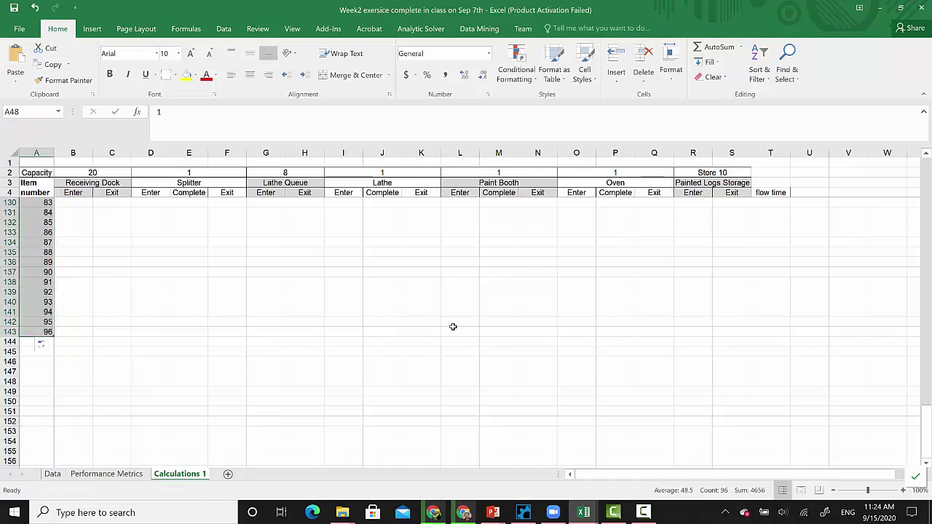
- Enter the Splitter column headings "# of items" in D47 and "In use?" in E47
{"action": "left_click_drag", "start_coordinate": [928, 414], "coordinate": [919, 244]}
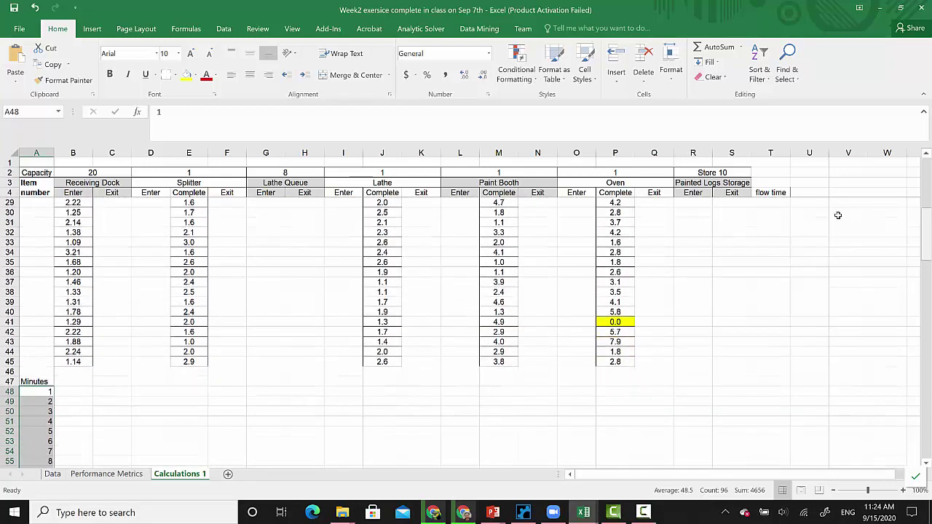
{"action": "scroll", "coordinate": [839, 215], "scroll_direction": "down", "scroll_amount": 1}
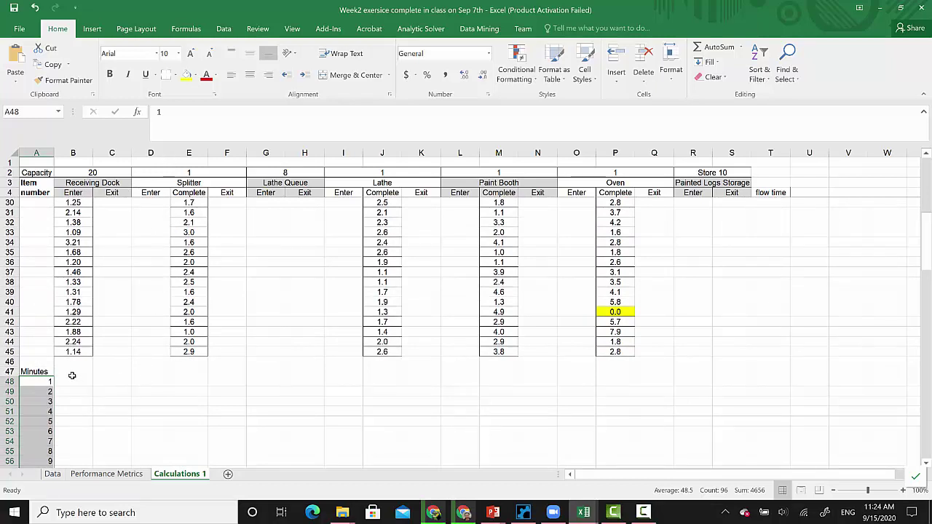
{"action": "left_click", "coordinate": [156, 372]}
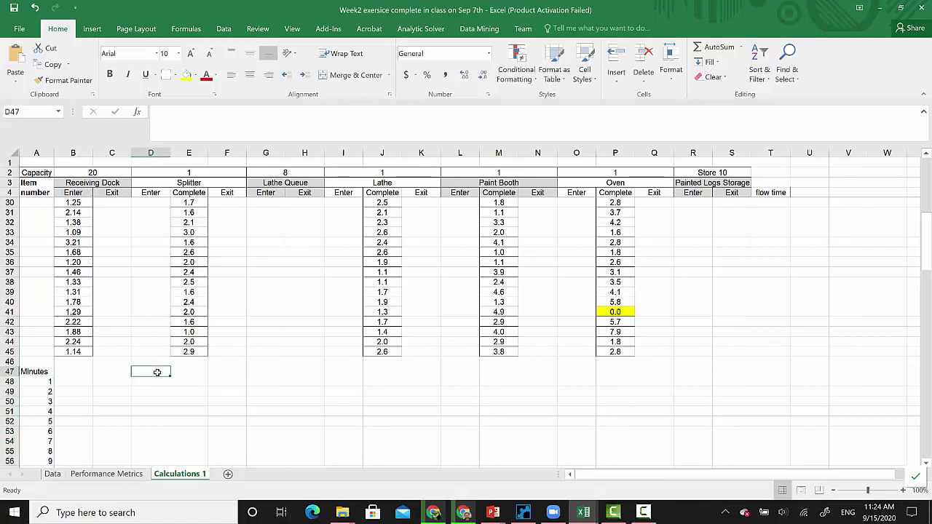
{"action": "type", "text": "n"}
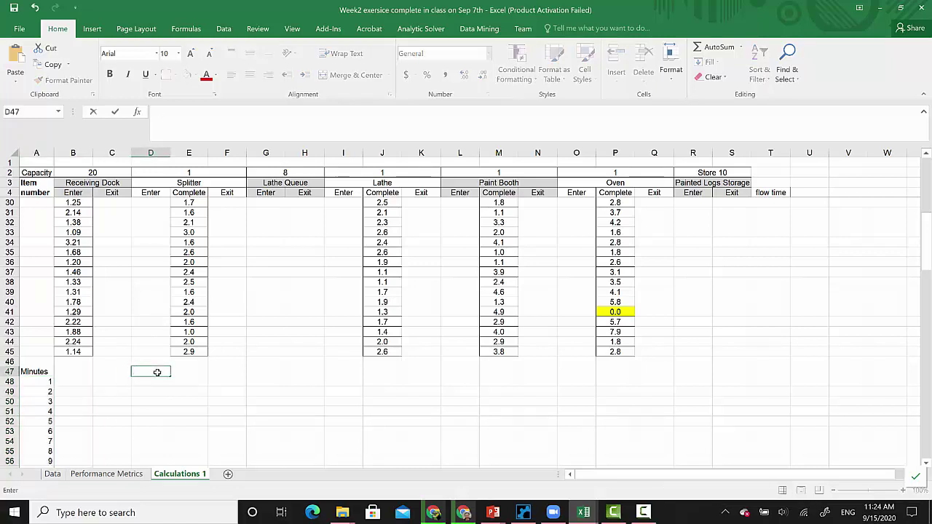
{"action": "type", "text": " of items"}
{"action": "left_click", "coordinate": [191, 371]}
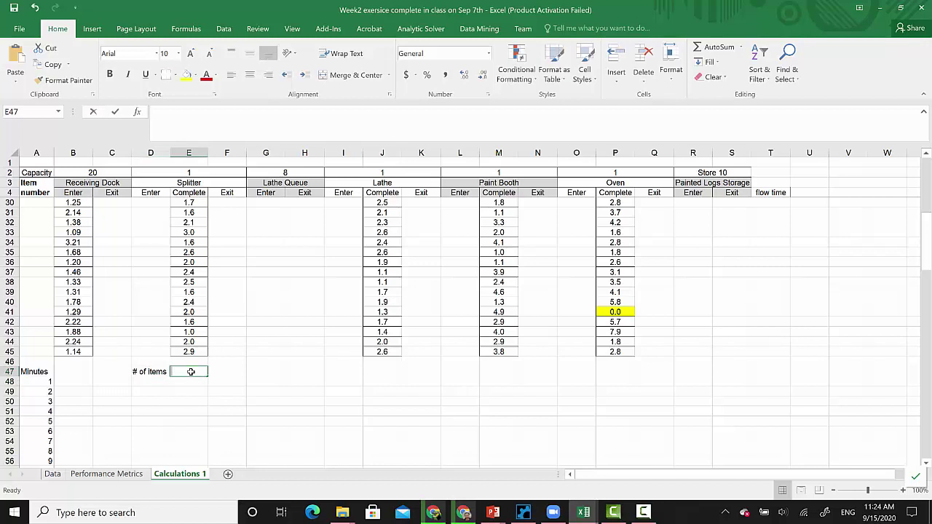
{"action": "type", "text": "In use?"}
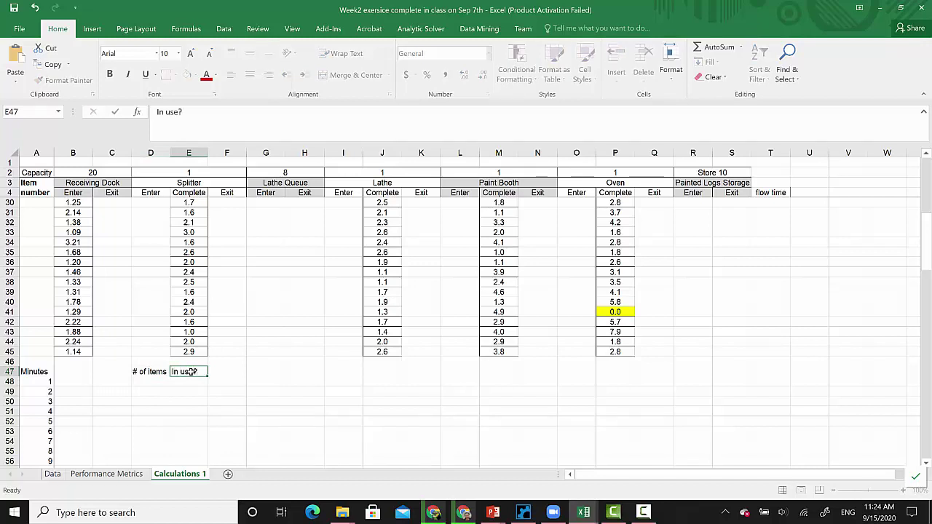
{"action": "key", "text": "Return"}
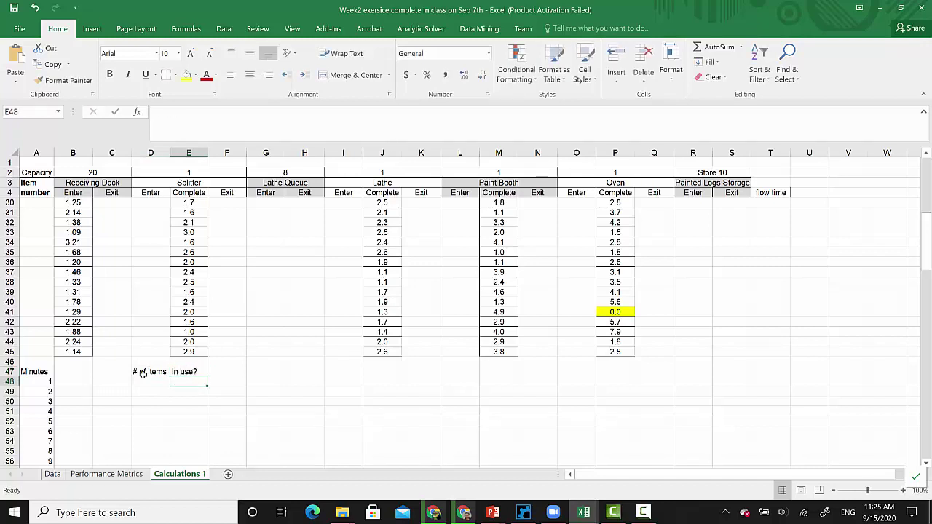
- Copy the "# of items" and "In use?" heading pair to B47, G47, I47, L47, O47 and R47 for the other stations
{"action": "left_click_drag", "start_coordinate": [140, 372], "coordinate": [177, 372]}
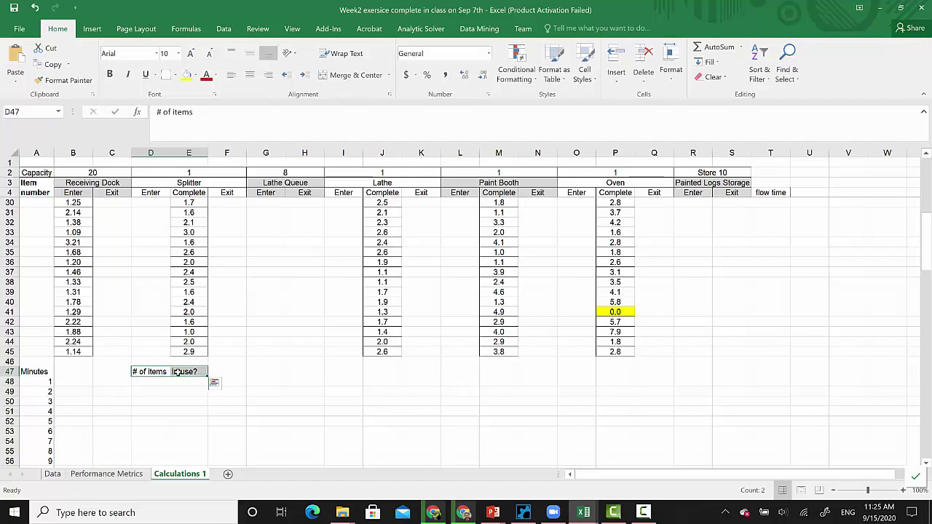
{"action": "key", "text": "ctrl+c"}
{"action": "left_click", "coordinate": [77, 372]}
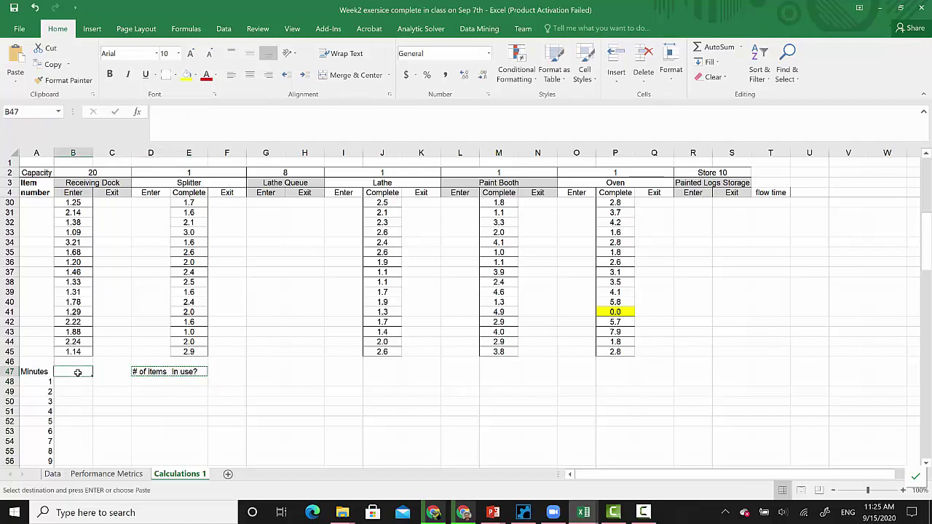
{"action": "key", "text": "ctrl+v"}
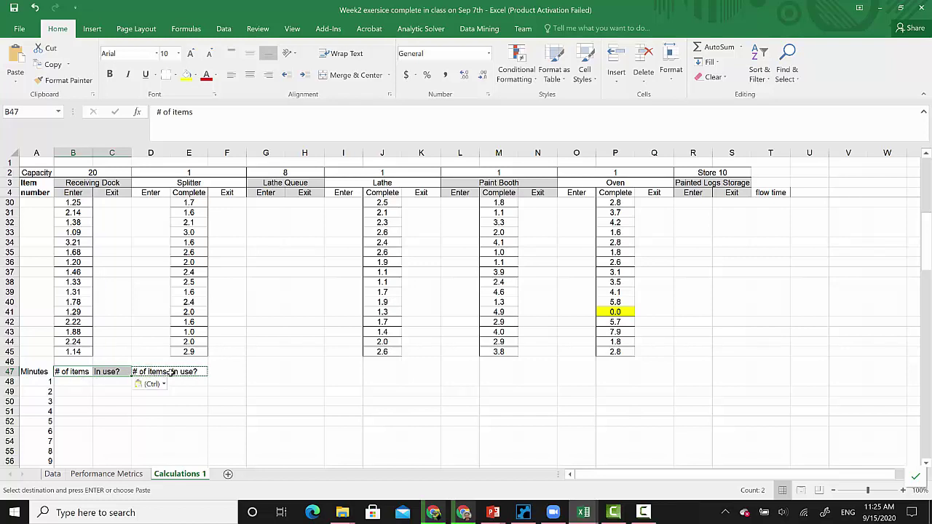
{"action": "left_click", "coordinate": [258, 372]}
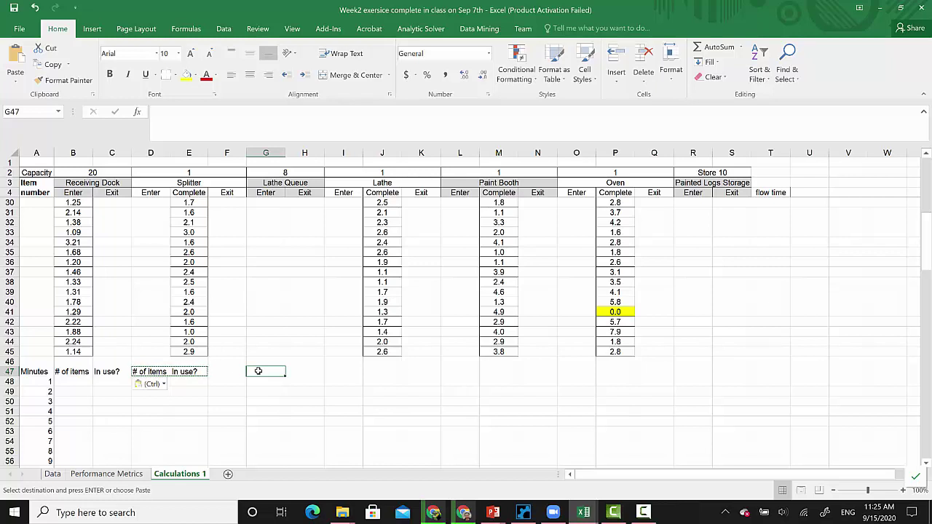
{"action": "key", "text": "ctrl+v"}
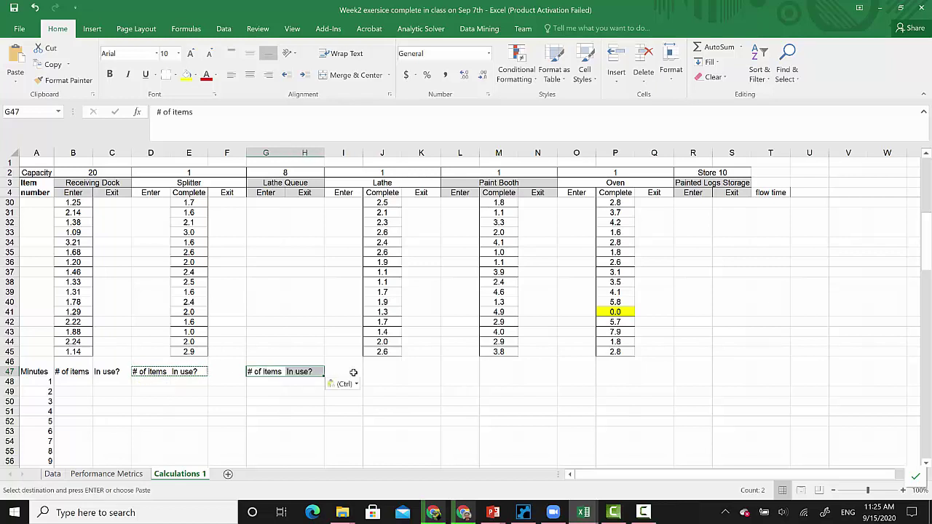
{"action": "left_click", "coordinate": [350, 372]}
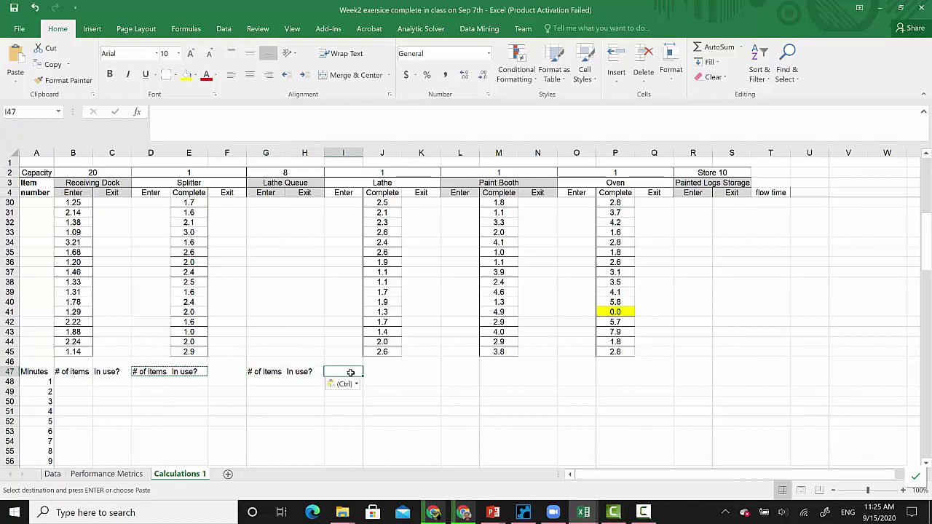
{"action": "key", "text": "ctrl+v"}
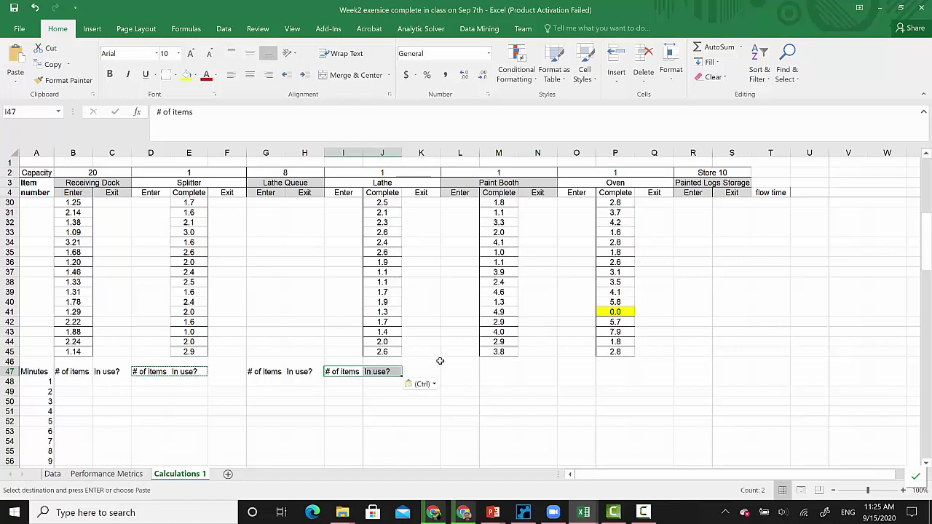
{"action": "left_click", "coordinate": [449, 372]}
{"action": "key", "text": "ctrl+v"}
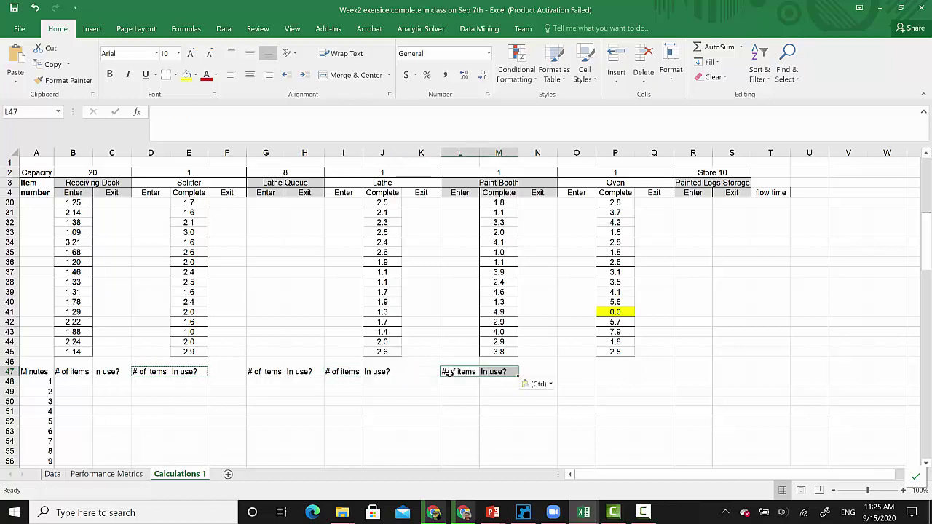
{"action": "left_click", "coordinate": [570, 372]}
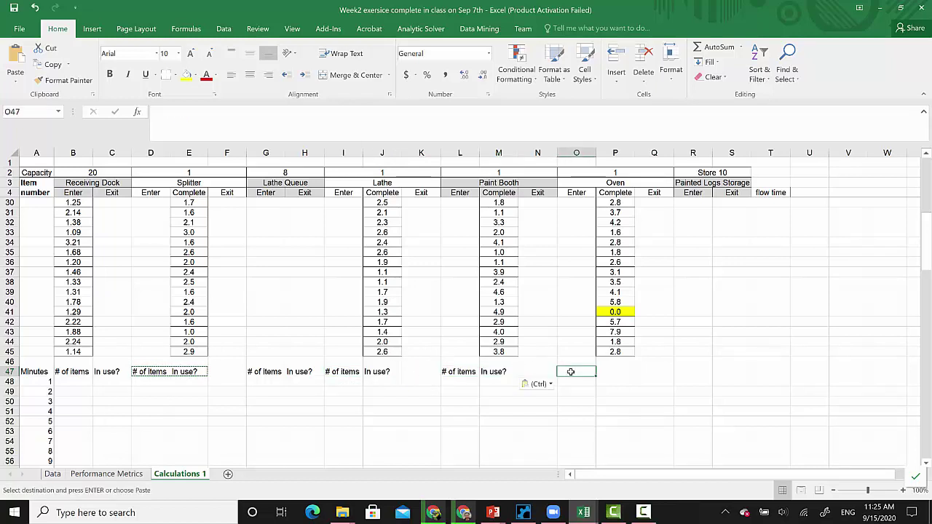
{"action": "key", "text": "ctrl+v"}
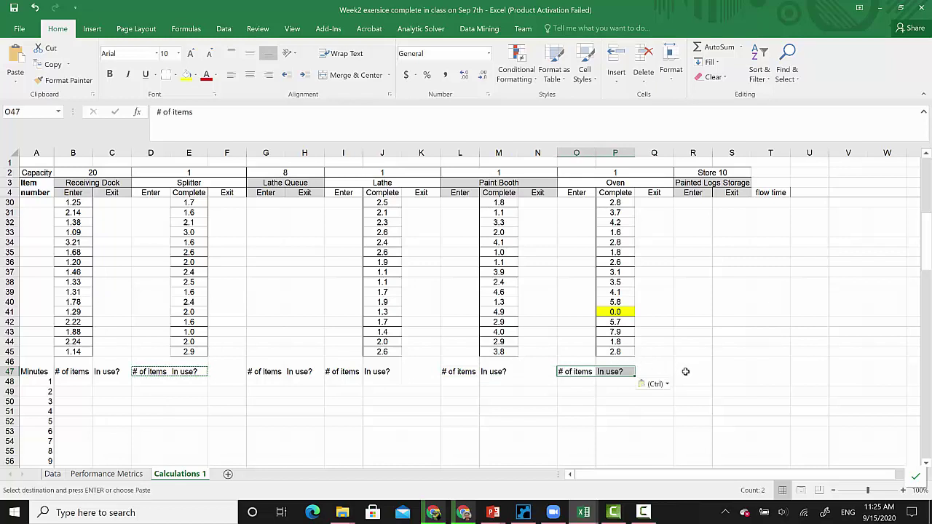
{"action": "left_click", "coordinate": [685, 372]}
{"action": "key", "text": "ctrl+v"}
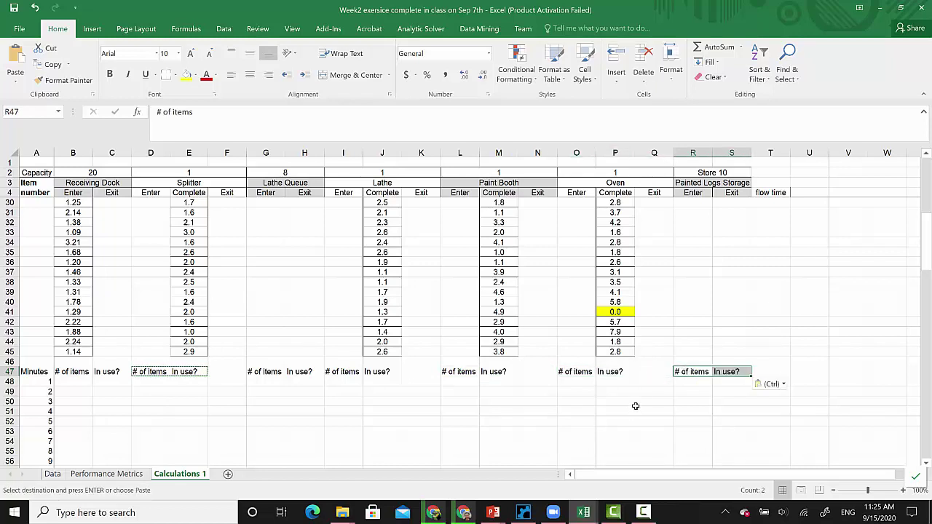
- Examine the Splitter's "# of items" and "In use?" cells for minutes 1 and 2, D48:E49
{"action": "left_click", "coordinate": [638, 402]}
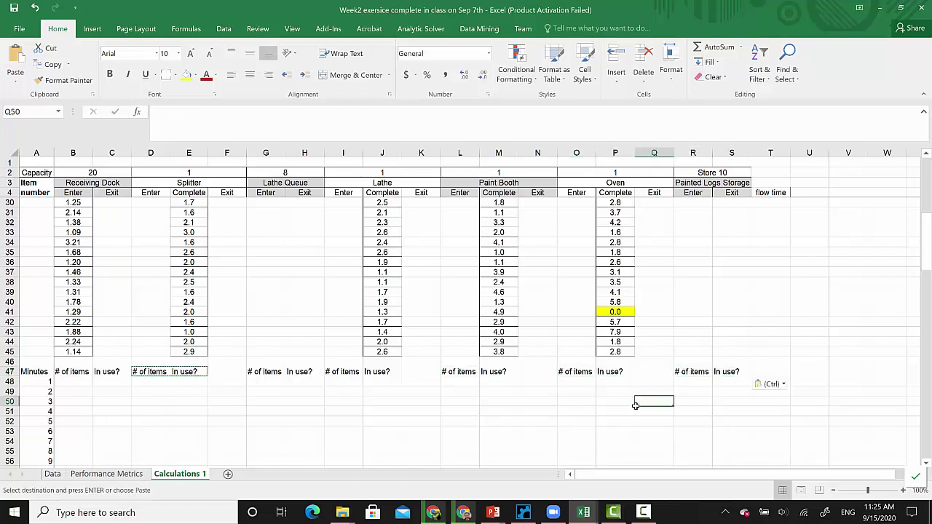
{"action": "left_click", "coordinate": [149, 372]}
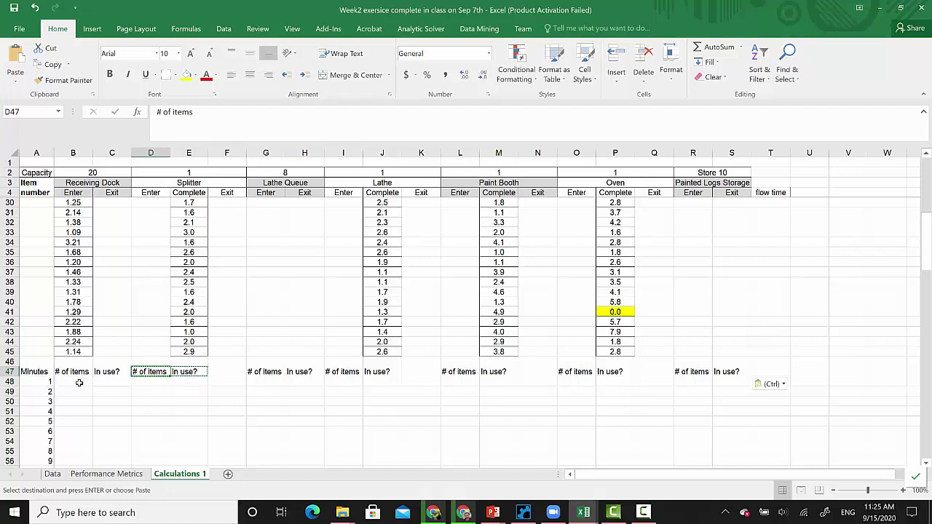
{"action": "left_click", "coordinate": [151, 383]}
{"action": "left_click", "coordinate": [184, 383]}
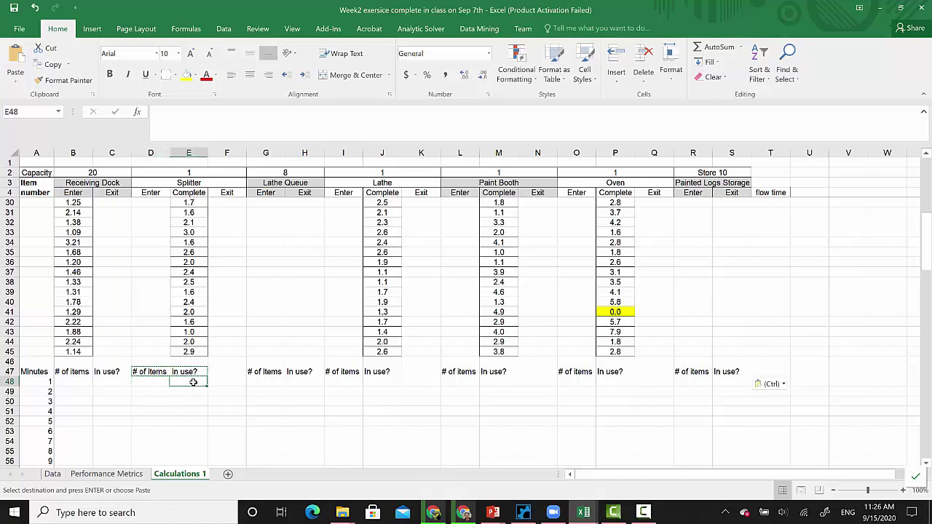
{"action": "left_click", "coordinate": [148, 381]}
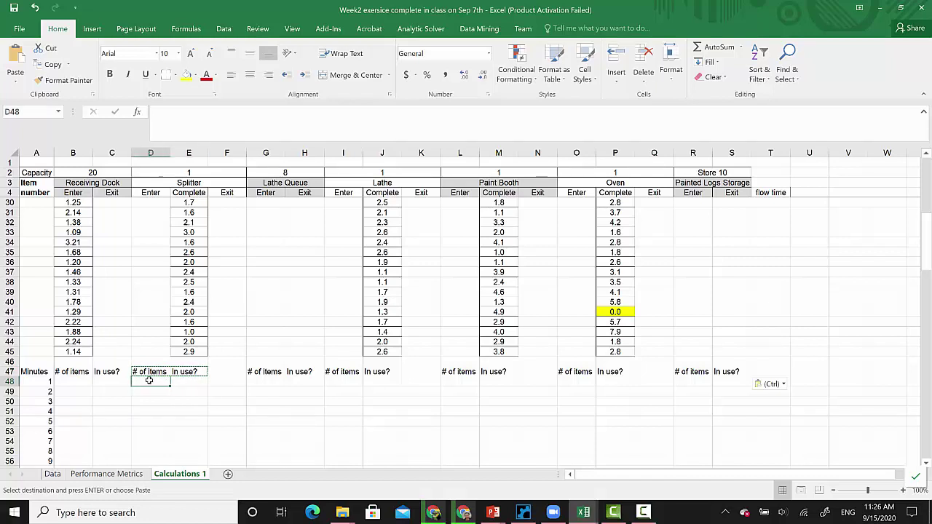
{"action": "left_click", "coordinate": [190, 381]}
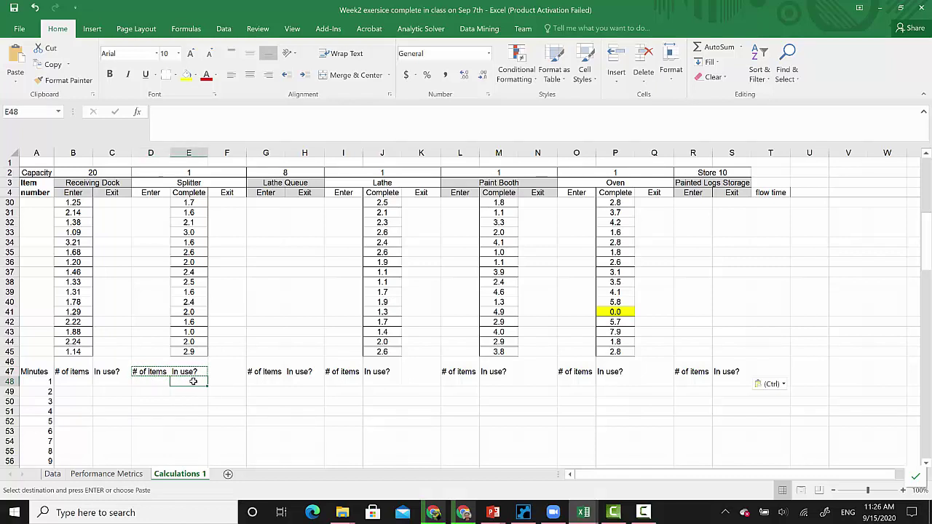
{"action": "left_click", "coordinate": [136, 393]}
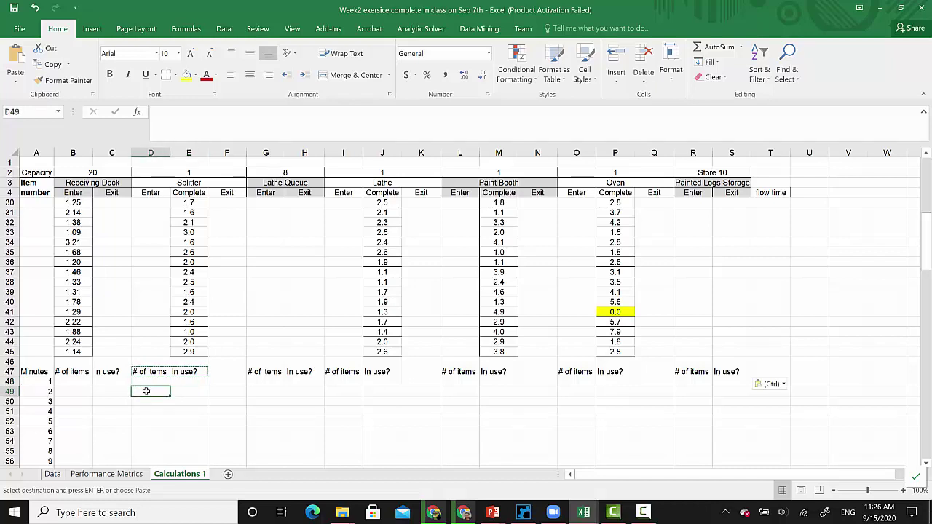
{"action": "left_click", "coordinate": [190, 392]}
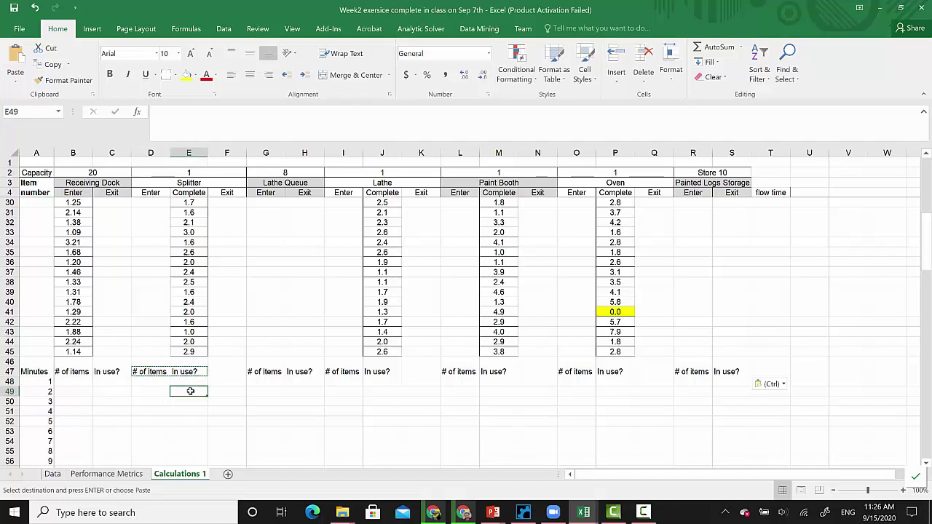
- Review the capacities of the Receiving Dock, Lathe Queue and Painted Logs Storage and the Receiving Dock's count and in-use cells for minutes 1 and 2
{"action": "left_click", "coordinate": [92, 173]}
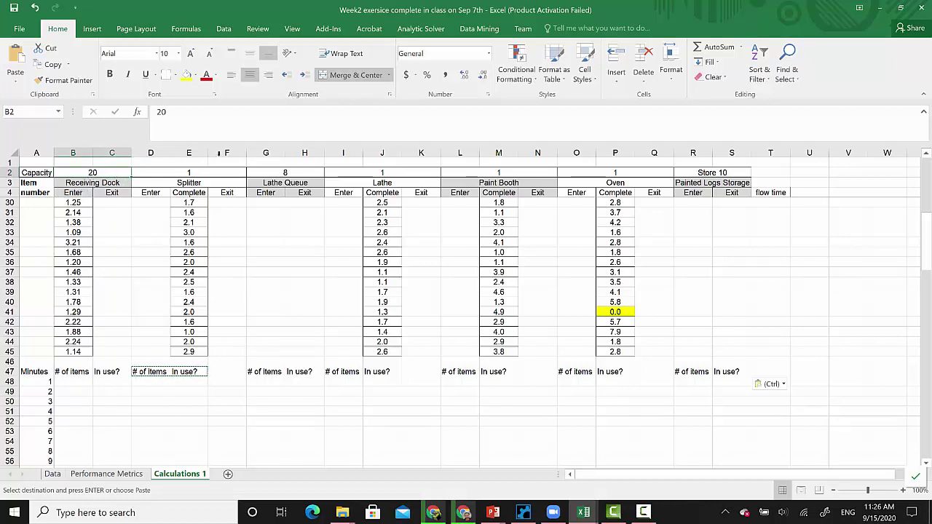
{"action": "left_click", "coordinate": [281, 177]}
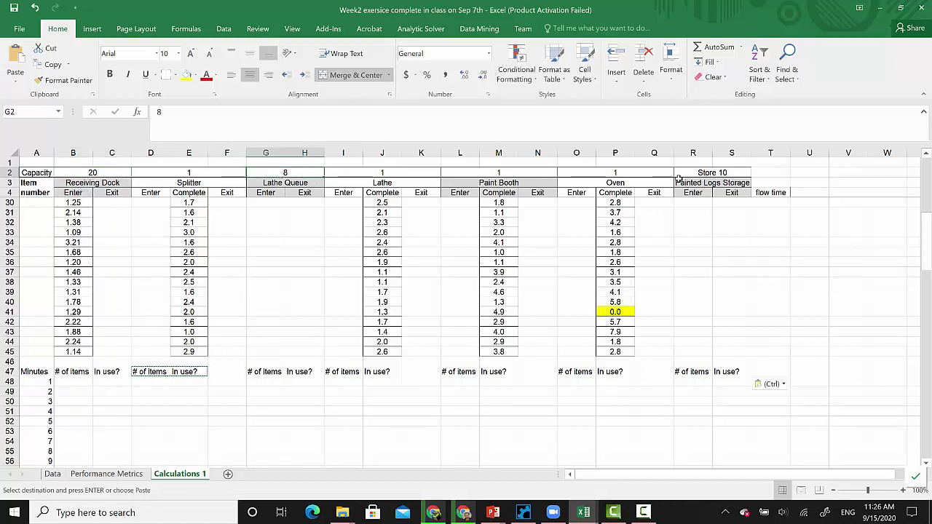
{"action": "left_click", "coordinate": [700, 176]}
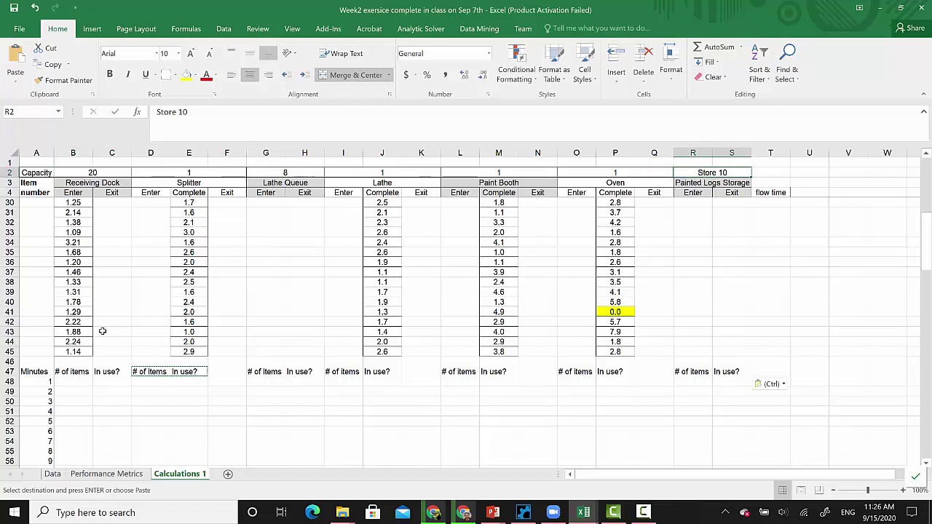
{"action": "left_click", "coordinate": [65, 382]}
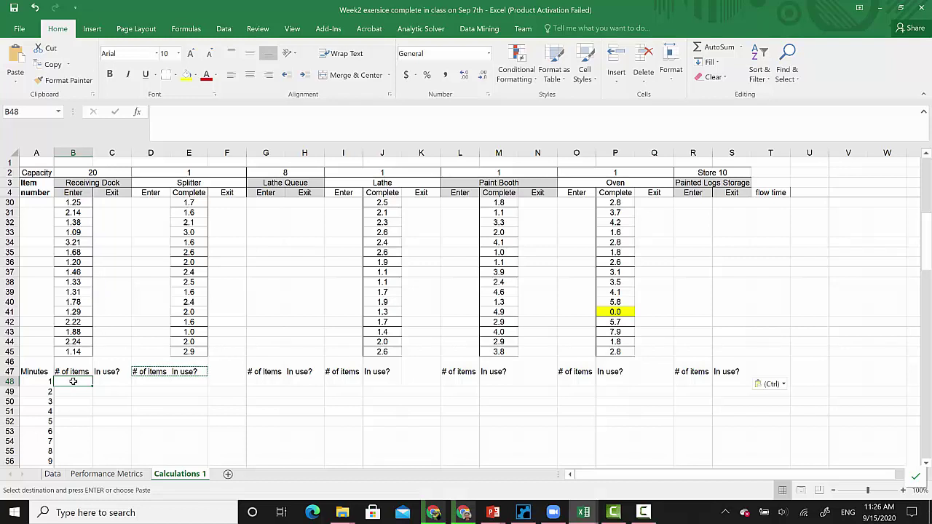
{"action": "left_click", "coordinate": [105, 381]}
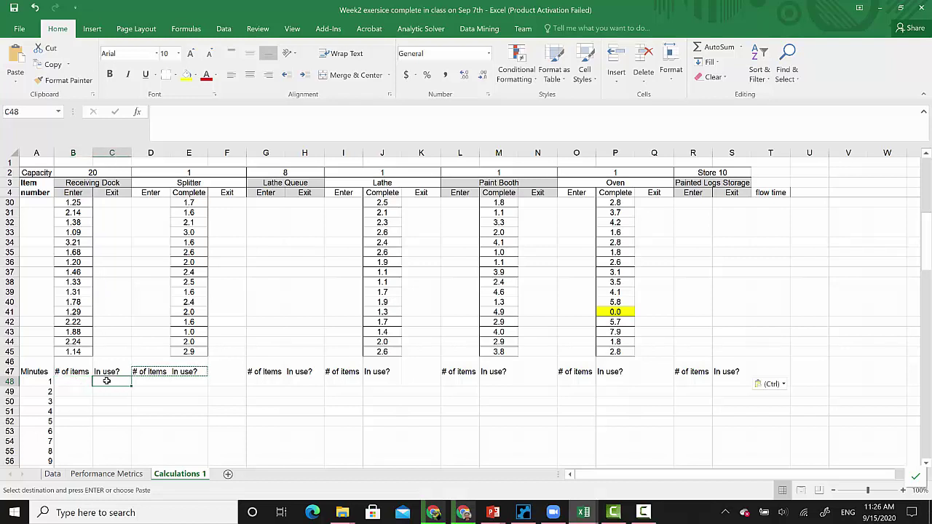
{"action": "left_click", "coordinate": [64, 392]}
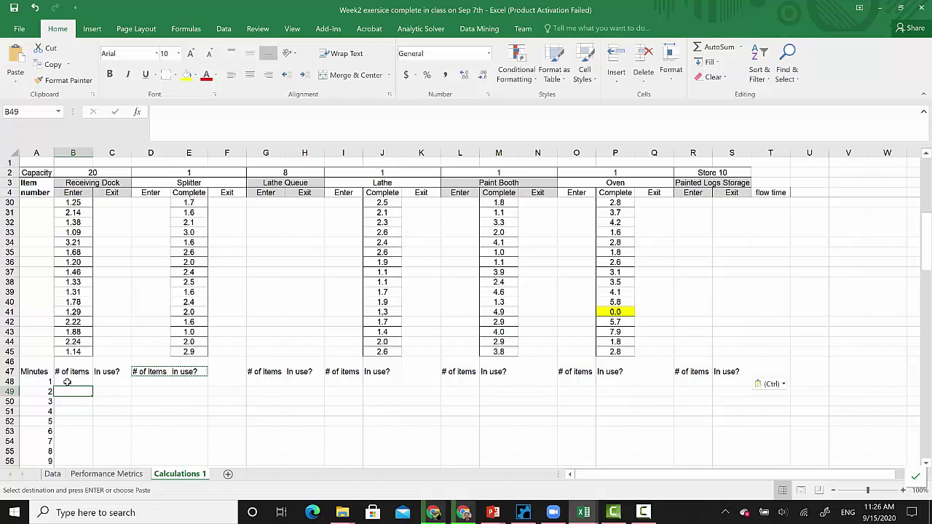
{"action": "left_click", "coordinate": [107, 393]}
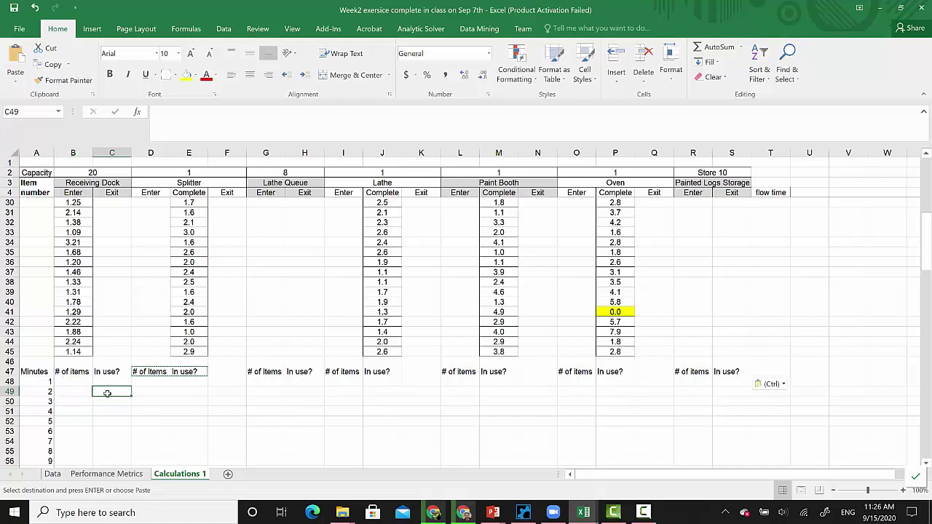
{"action": "left_click", "coordinate": [66, 381]}
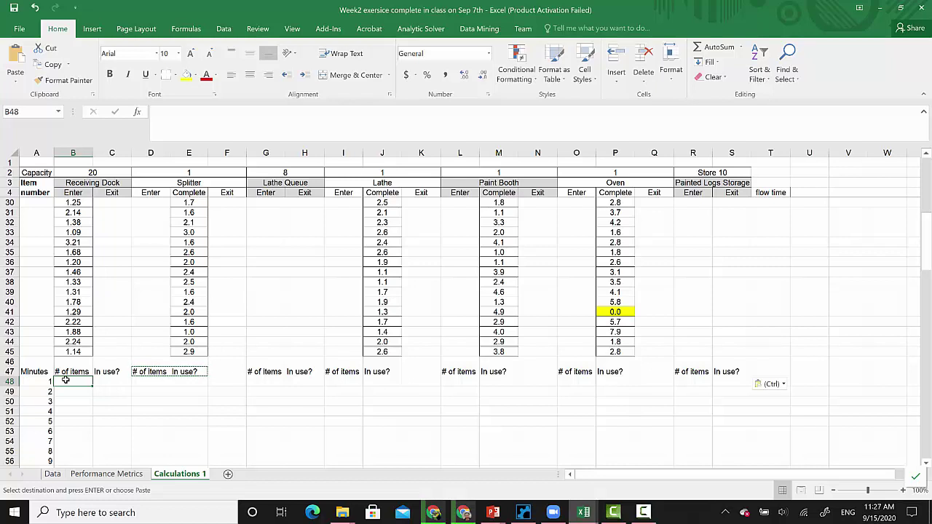
{"action": "left_click", "coordinate": [40, 382]}
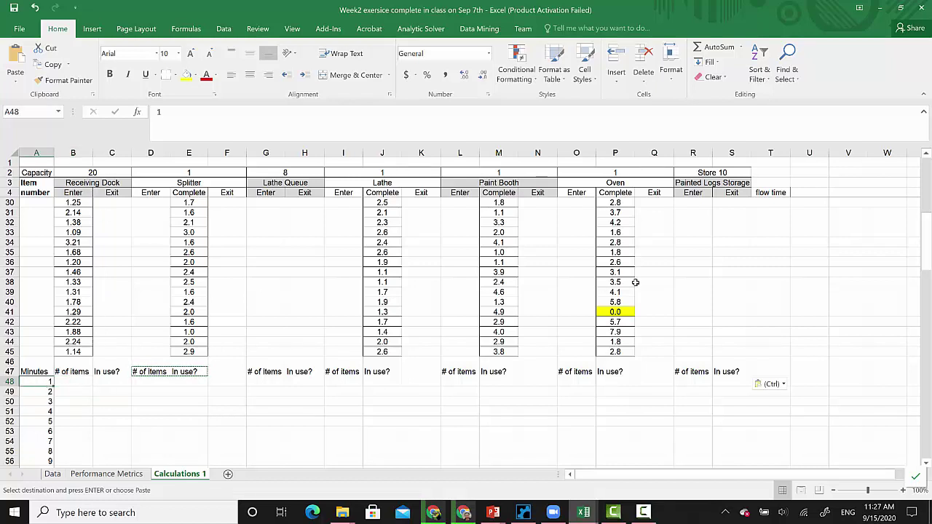
- Compare the minute marks in the Minutes column with the Receiving Dock Enter times of items 1 to 8
{"action": "left_click_drag", "start_coordinate": [927, 227], "coordinate": [928, 165]}
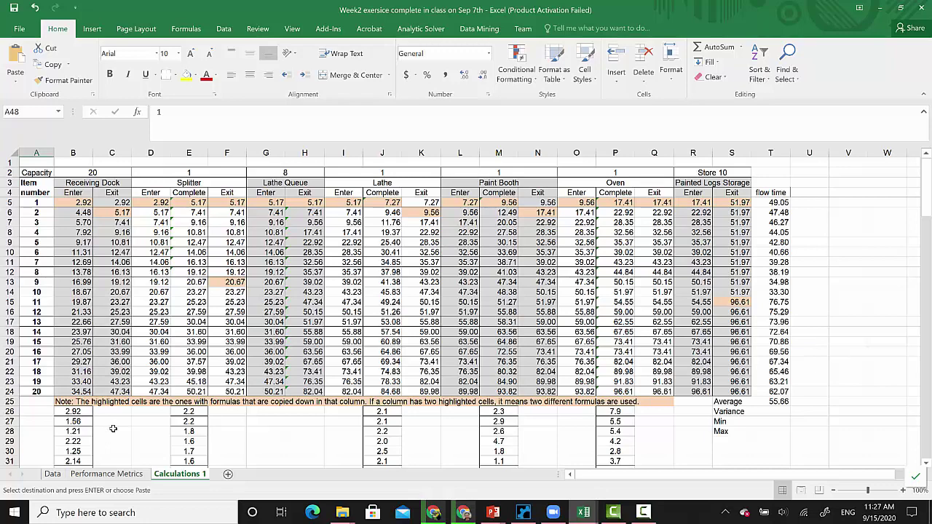
{"action": "left_click", "coordinate": [69, 222]}
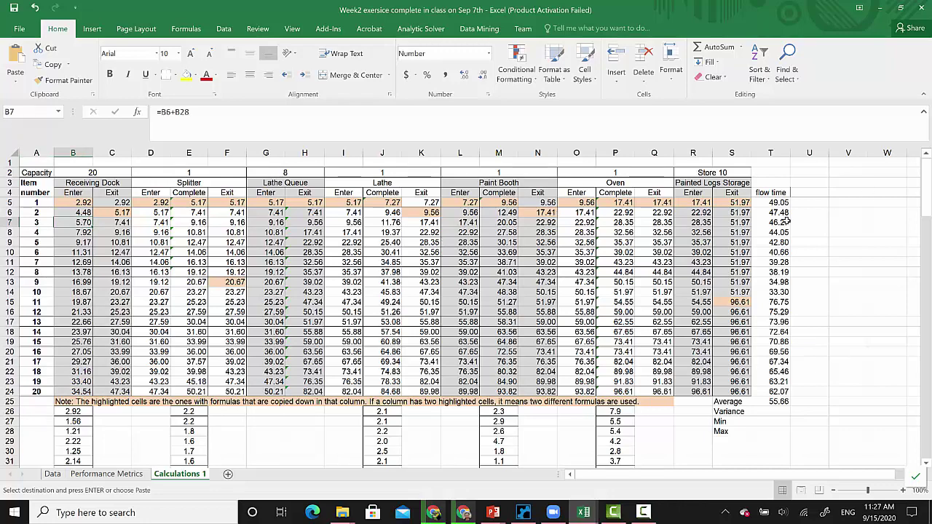
{"action": "left_click_drag", "start_coordinate": [929, 198], "coordinate": [918, 284]}
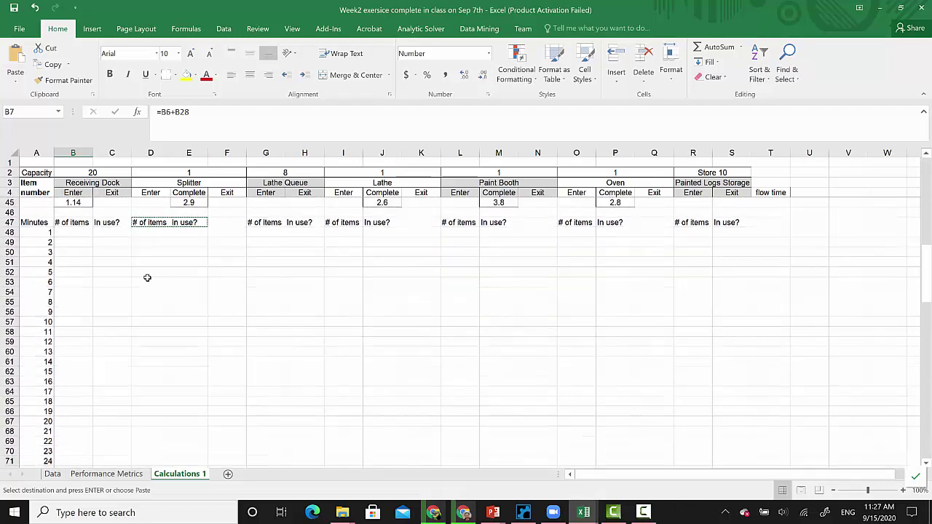
{"action": "left_click", "coordinate": [39, 262]}
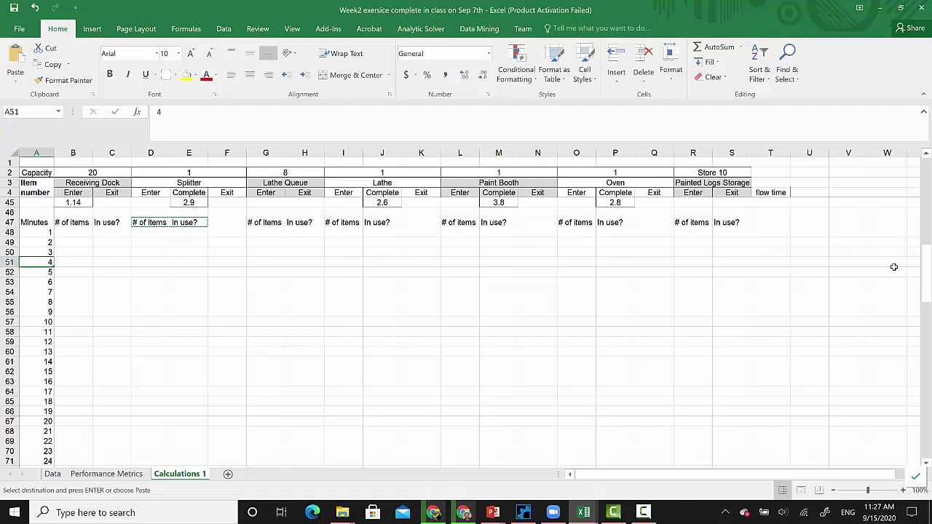
{"action": "left_click_drag", "start_coordinate": [923, 275], "coordinate": [927, 177]}
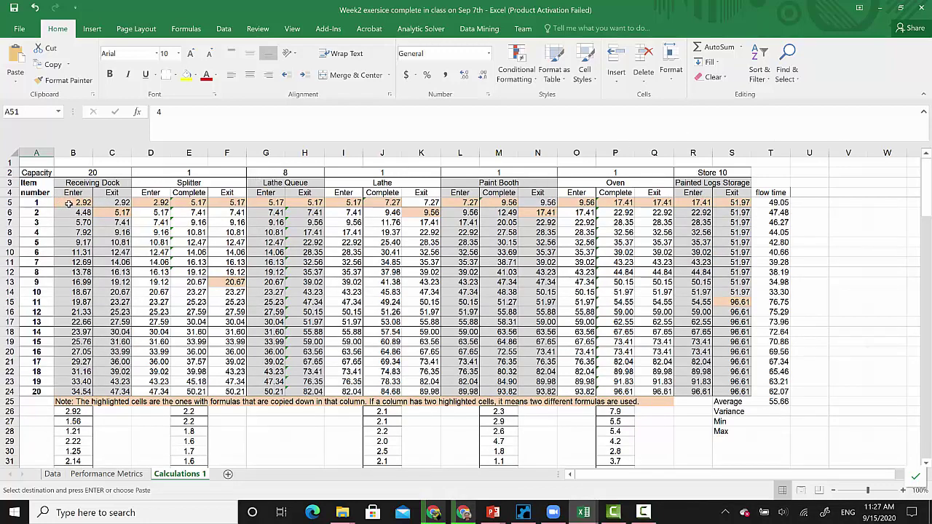
{"action": "left_click", "coordinate": [69, 203]}
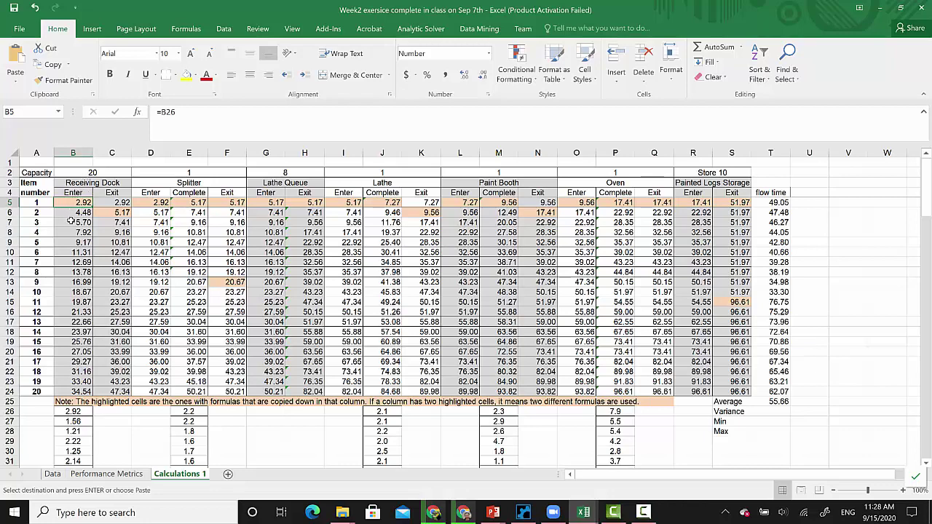
{"action": "left_click", "coordinate": [56, 273]}
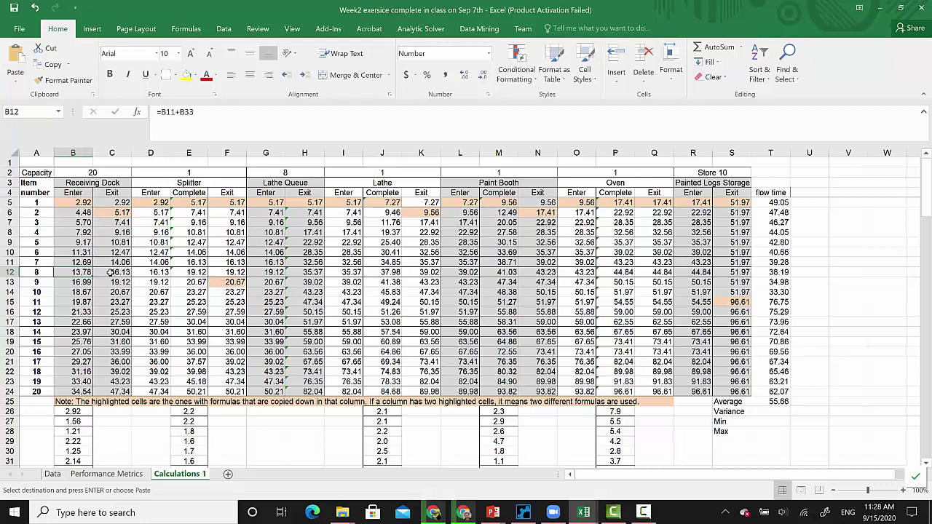
- Examine the Receiving Dock Enter and Exit times of items 13 to 18 to see which items are present at a given minute
{"action": "left_click", "coordinate": [103, 332]}
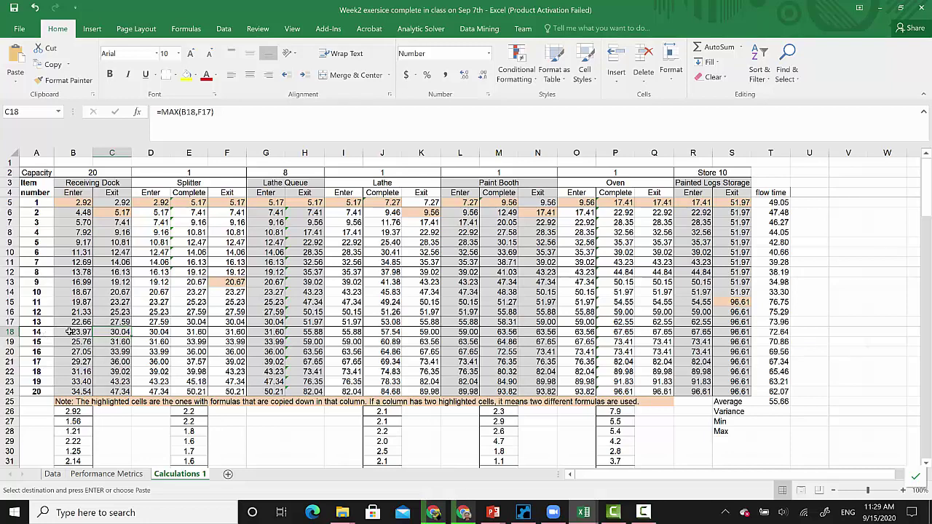
{"action": "left_click", "coordinate": [69, 331]}
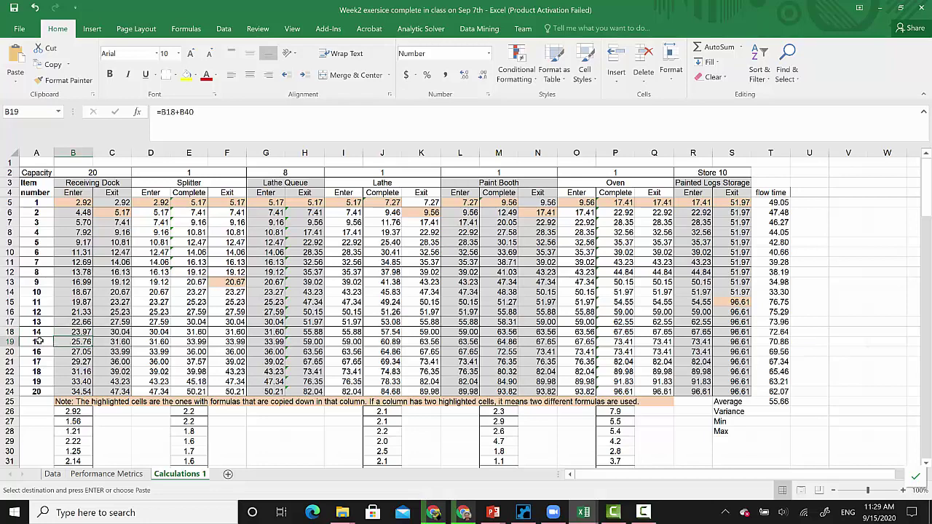
{"action": "left_click", "coordinate": [40, 342]}
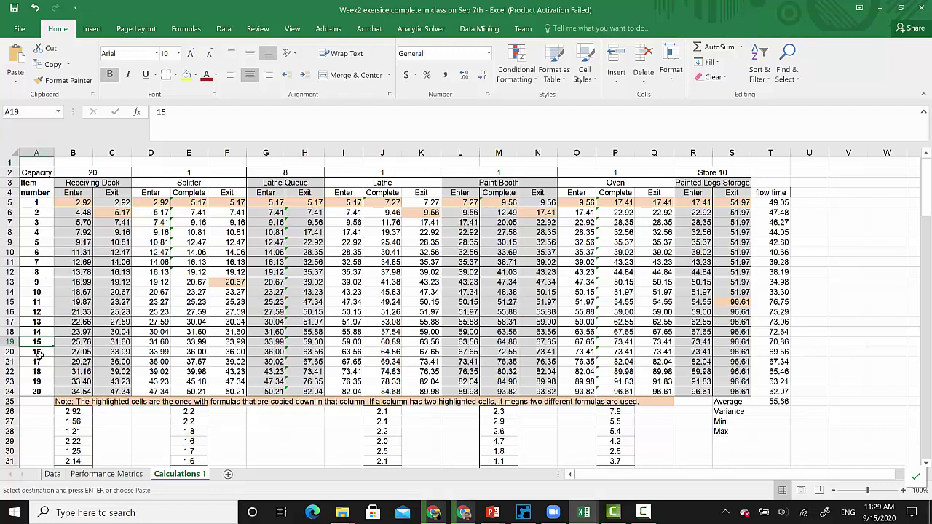
{"action": "key", "text": "Down"}
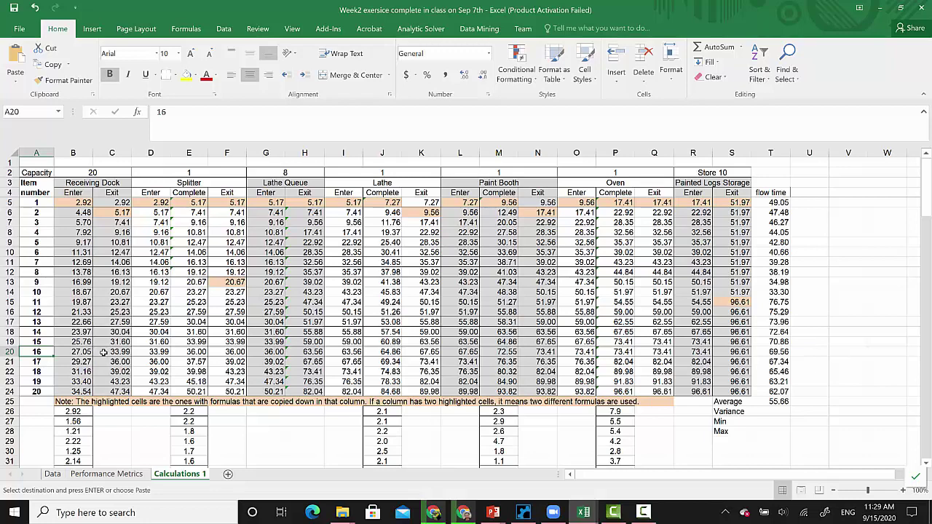
{"action": "left_click", "coordinate": [76, 361]}
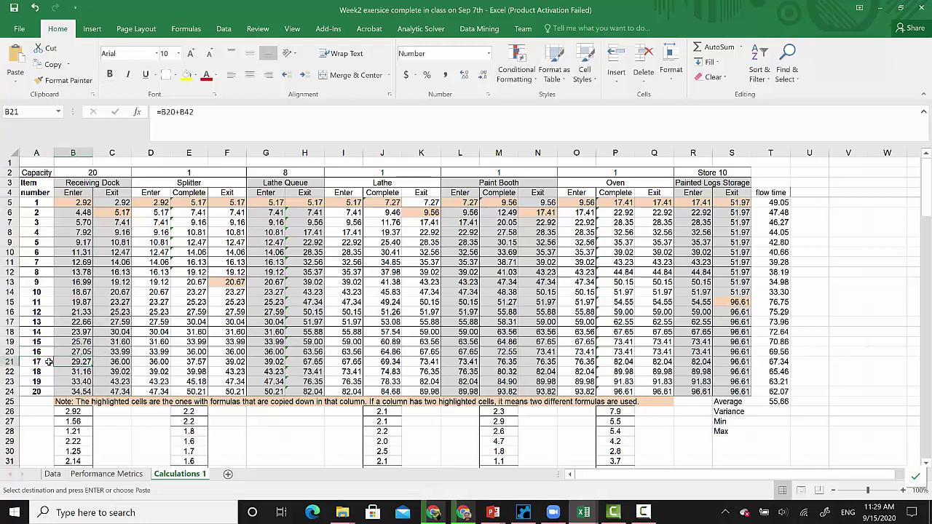
{"action": "left_click", "coordinate": [40, 361]}
{"action": "left_click", "coordinate": [88, 362]}
{"action": "left_click", "coordinate": [75, 372]}
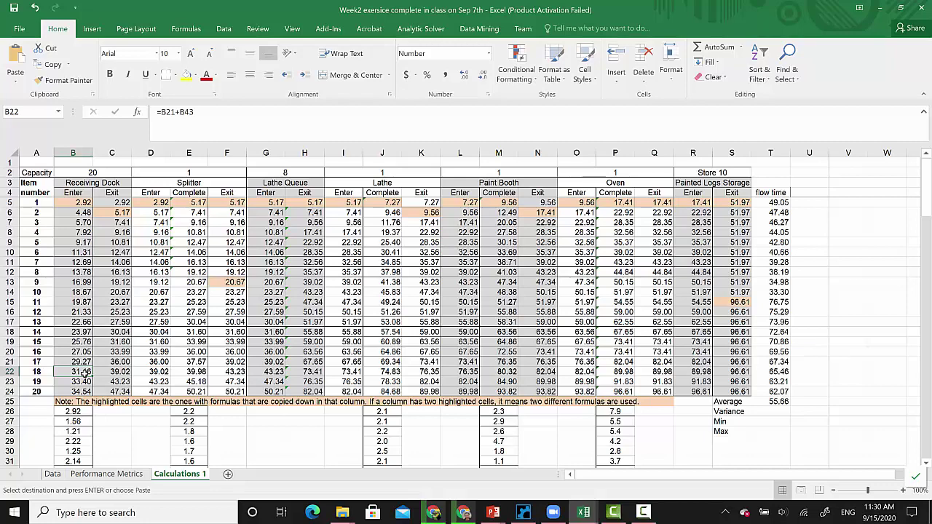
{"action": "left_click", "coordinate": [74, 322]}
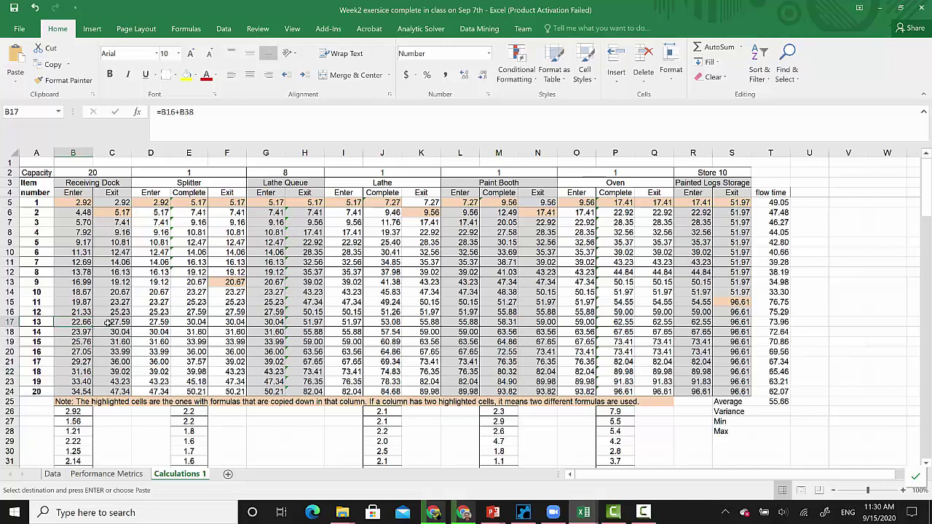
{"action": "left_click", "coordinate": [107, 322]}
{"action": "left_click", "coordinate": [77, 321]}
- Compare the Receiving Dock Enter times in B5:B21 with the Exit times in C5:C21, focusing on the exits of items 14 to 17
{"action": "left_click_drag", "start_coordinate": [76, 202], "coordinate": [73, 391]}
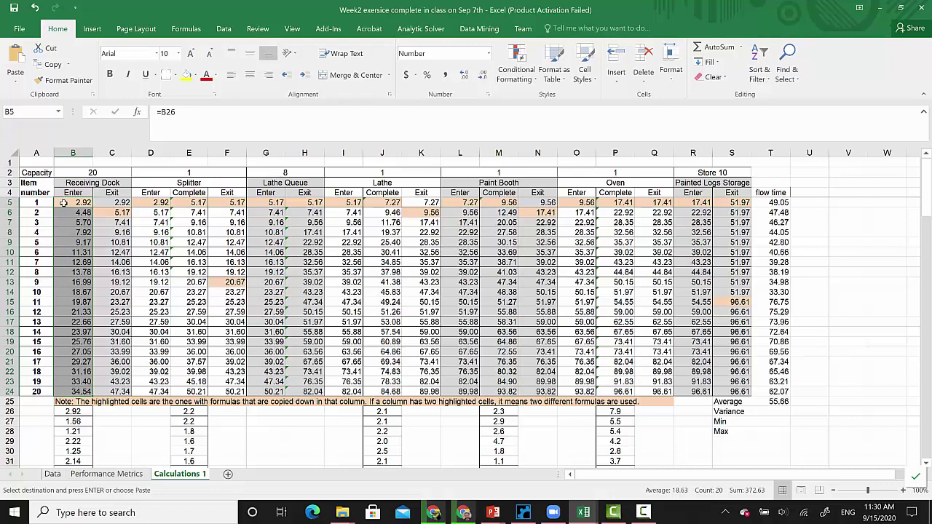
{"action": "left_click_drag", "start_coordinate": [64, 203], "coordinate": [64, 357]}
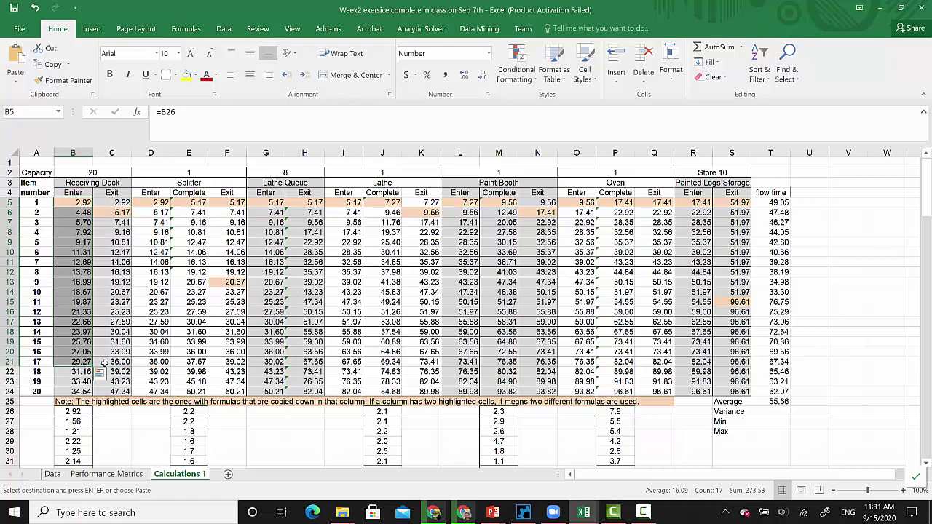
{"action": "left_click", "coordinate": [112, 203]}
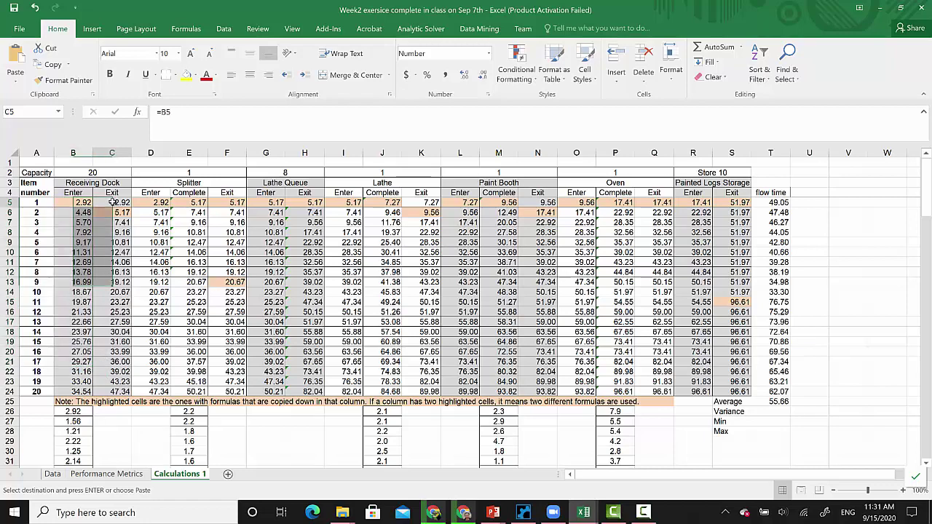
{"action": "left_click_drag", "start_coordinate": [111, 202], "coordinate": [107, 361]}
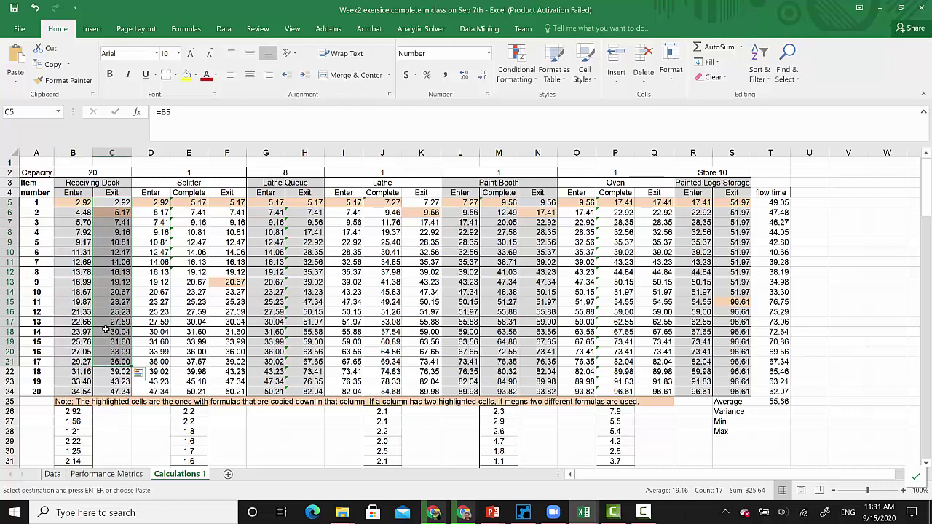
{"action": "left_click_drag", "start_coordinate": [106, 332], "coordinate": [110, 359]}
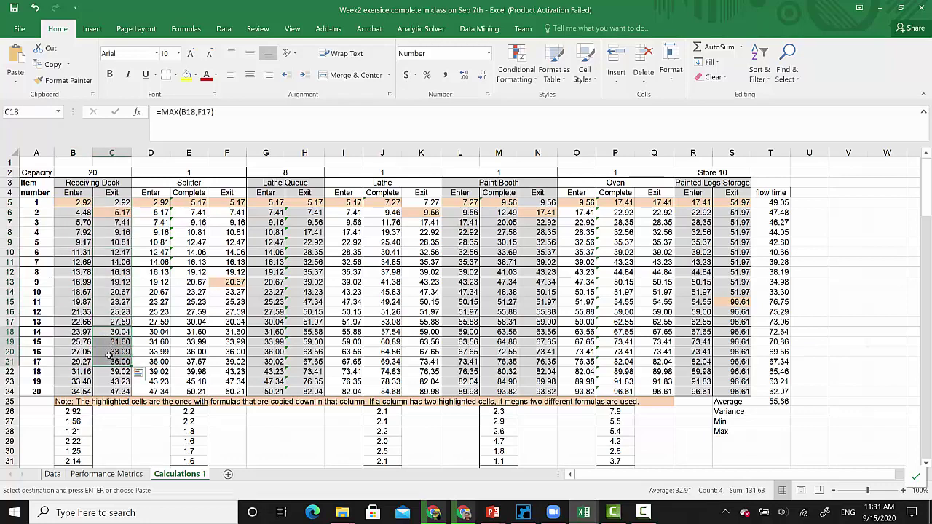
- Review the Receiving Dock times in B18:C21 and the Exit range C5:C24, and select the minute 1 item count cell B48
{"action": "left_click_drag", "start_coordinate": [74, 332], "coordinate": [113, 359]}
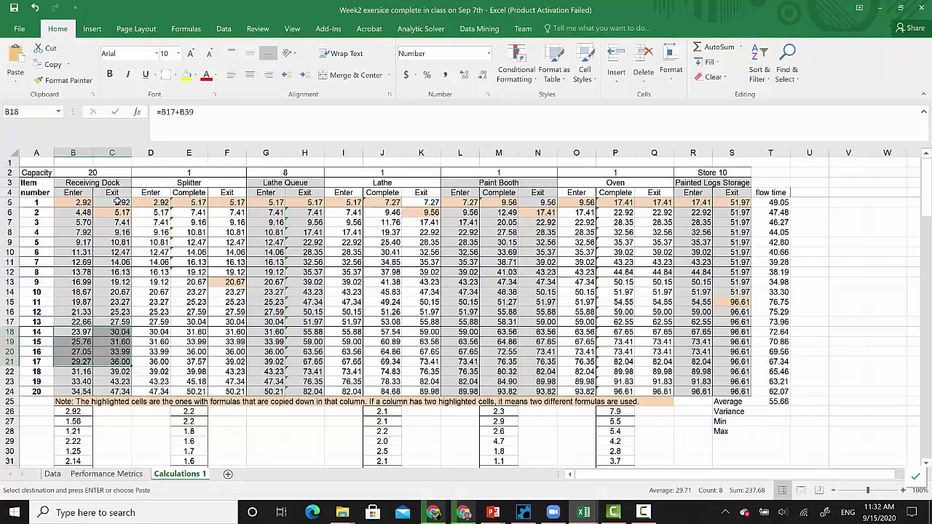
{"action": "left_click_drag", "start_coordinate": [118, 203], "coordinate": [108, 388]}
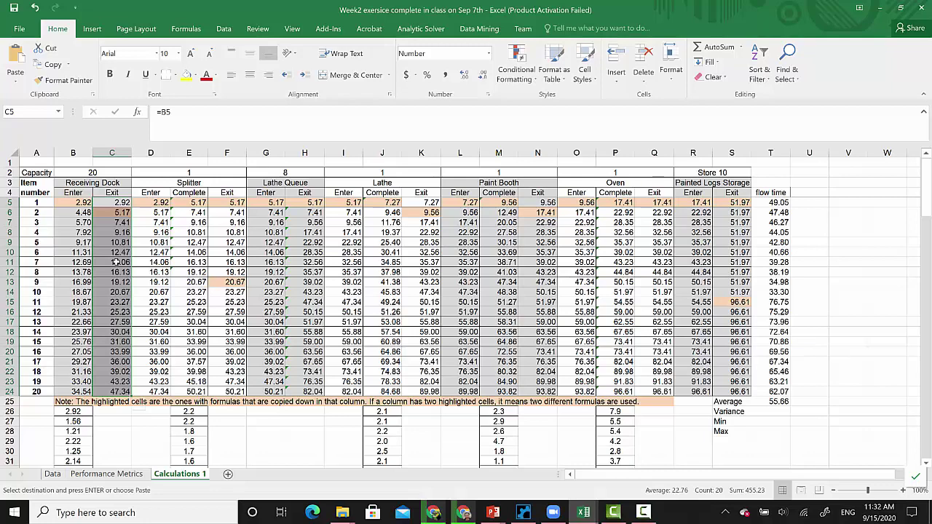
{"action": "scroll", "coordinate": [116, 261], "scroll_direction": "down", "scroll_amount": 13}
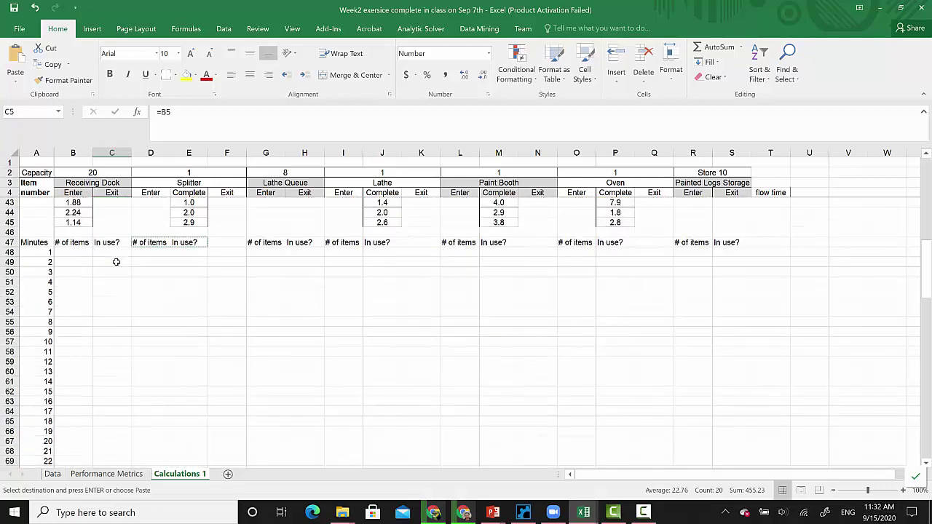
{"action": "left_click", "coordinate": [67, 252]}
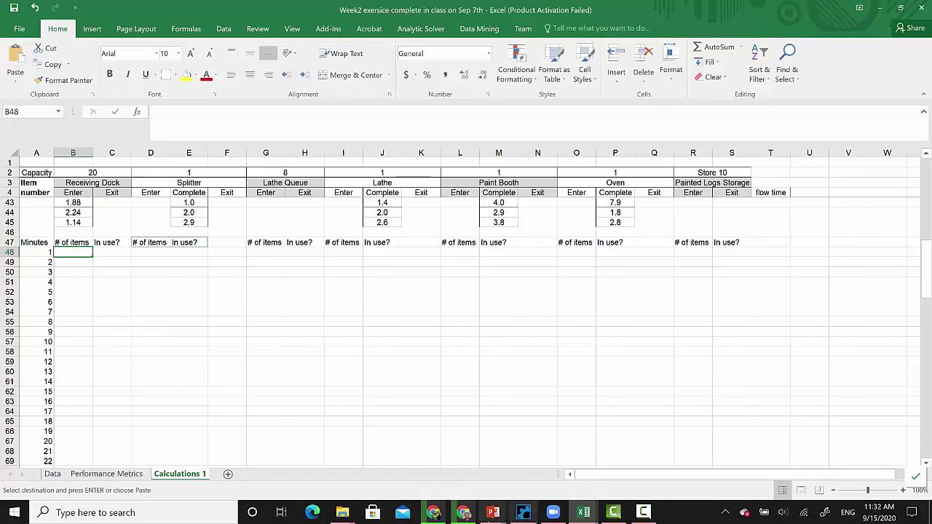
- Switch to Chrome, search the web for "countifs in excel" in a new tab and open the Exceljet article on the COUNTIFS function
{"action": "left_click", "coordinate": [471, 517]}
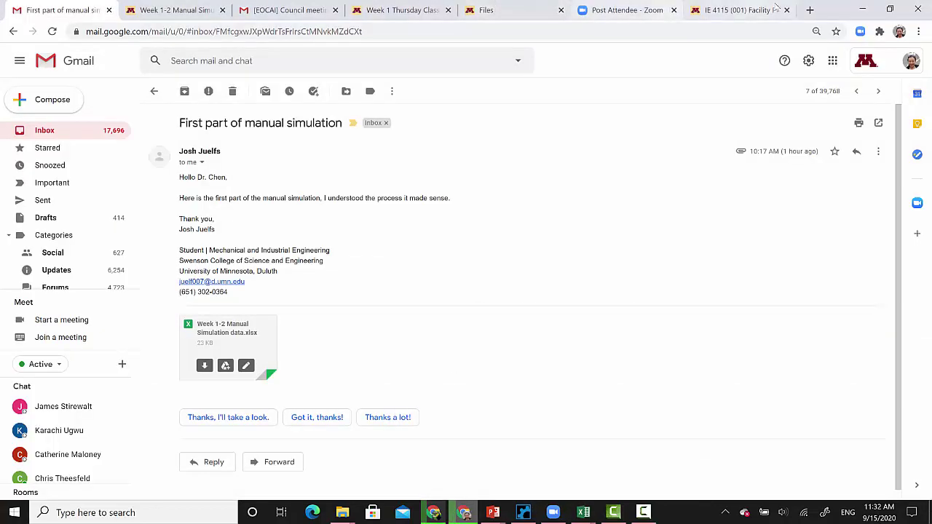
{"action": "left_click", "coordinate": [810, 9]}
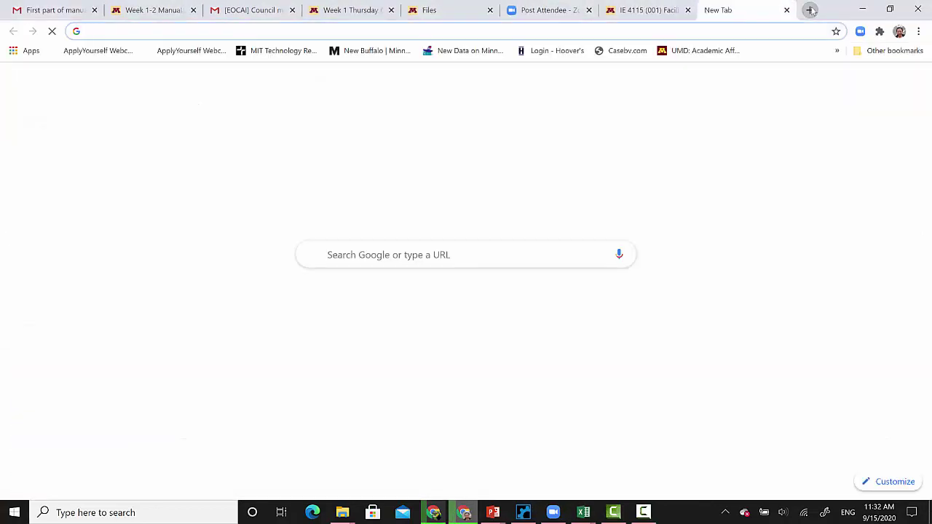
{"action": "type", "text": "coun"}
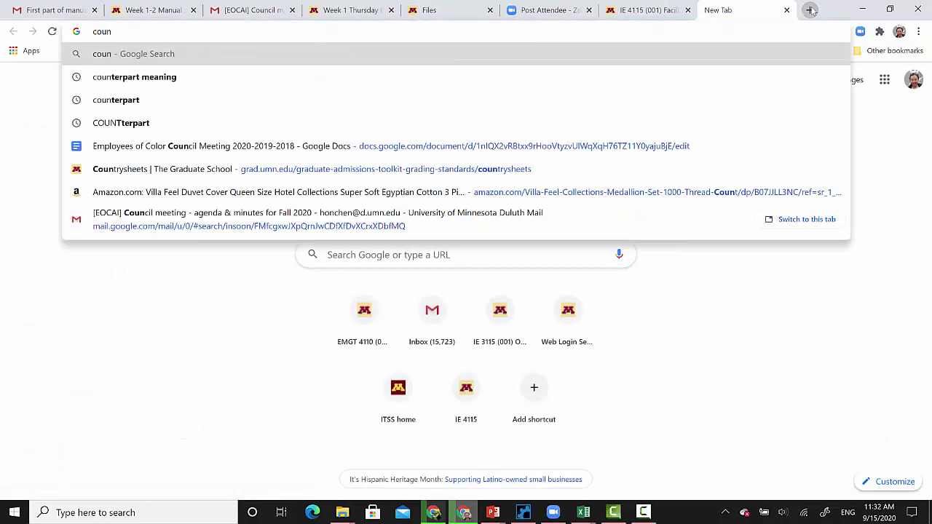
{"action": "type", "text": "tif"}
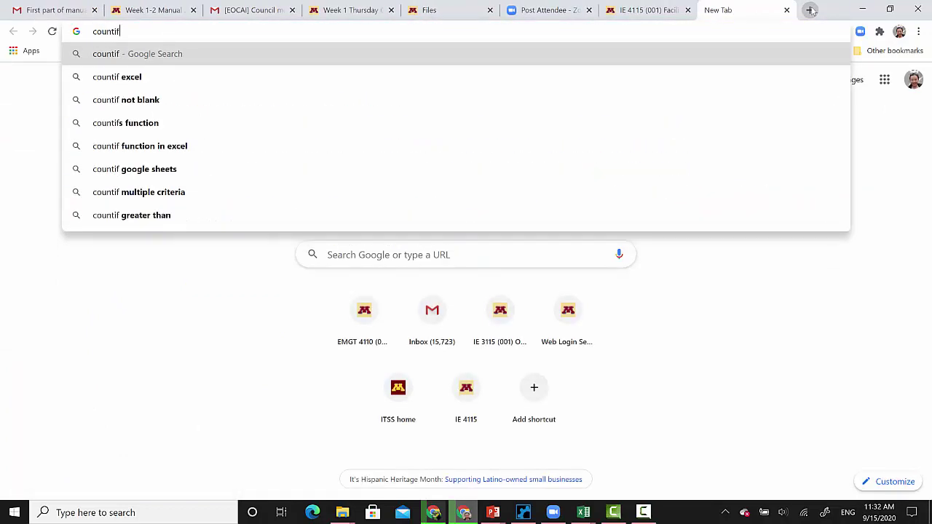
{"action": "type", "text": "s in"}
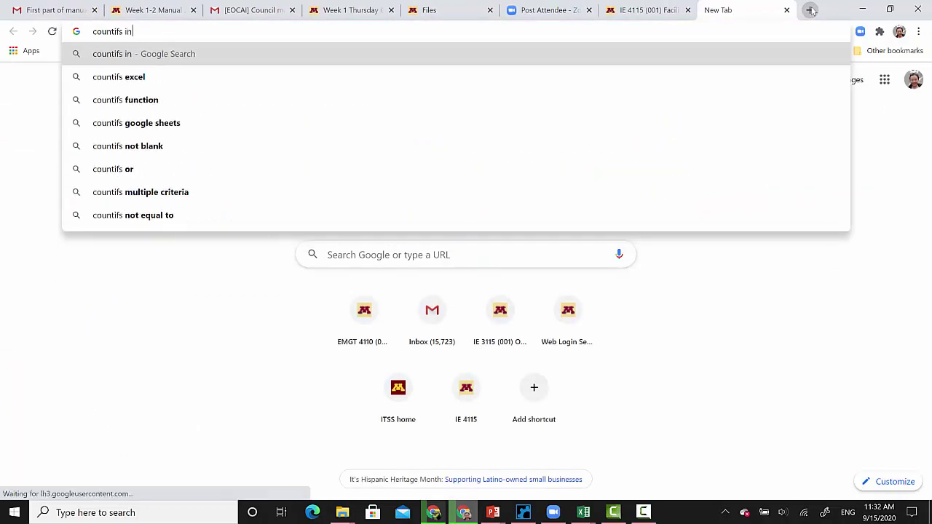
{"action": "key", "text": "Return"}
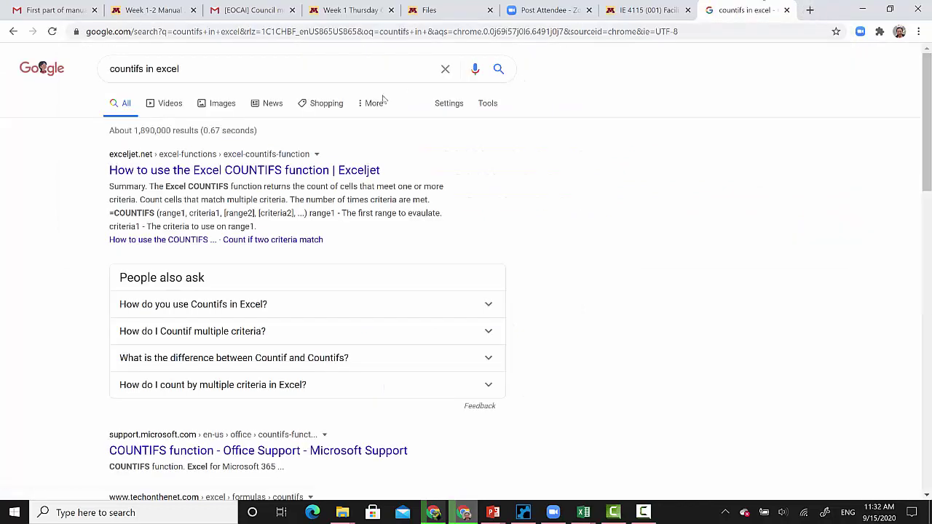
{"action": "left_click", "coordinate": [195, 172]}
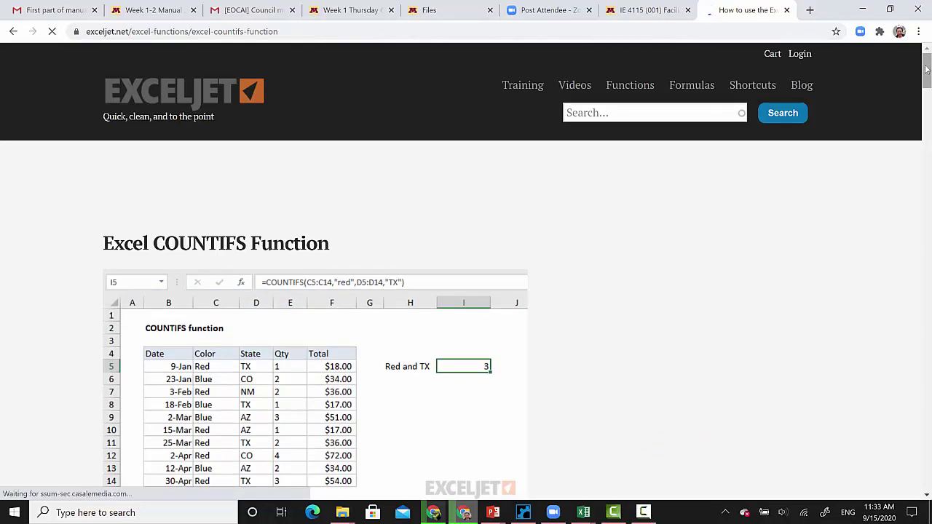
- Read the COUNTIFS article's example, syntax and arguments, and how to combine an operator in double quotes with a value from another cell
{"action": "left_click_drag", "start_coordinate": [927, 69], "coordinate": [927, 99]}
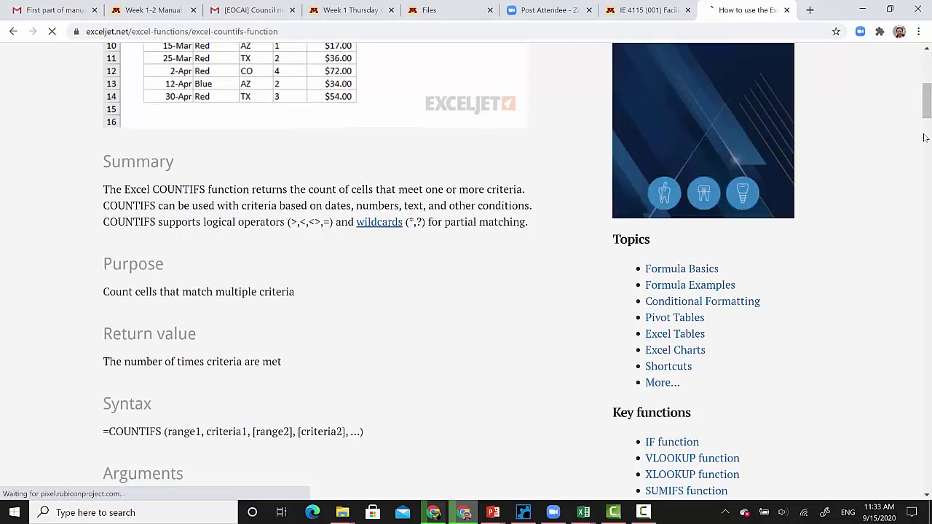
{"action": "left_click_drag", "start_coordinate": [927, 99], "coordinate": [929, 91]}
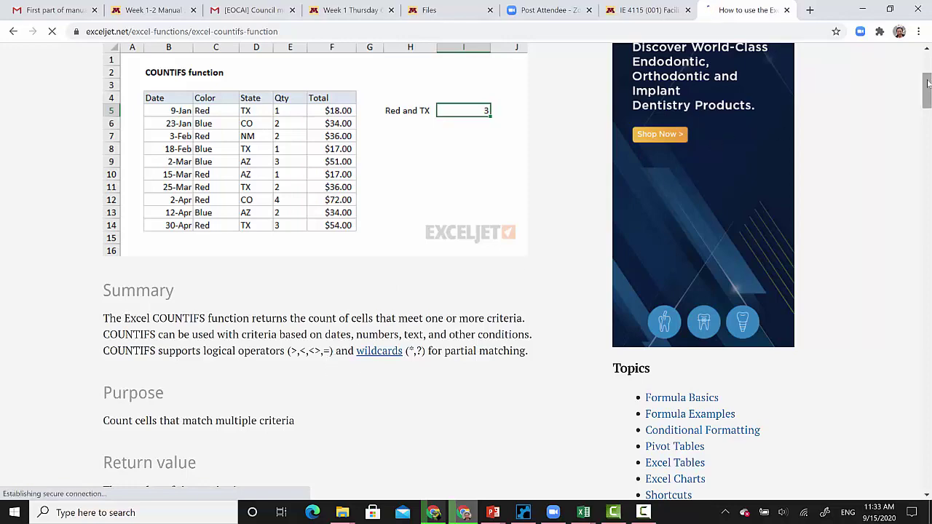
{"action": "left_click_drag", "start_coordinate": [927, 100], "coordinate": [928, 113]}
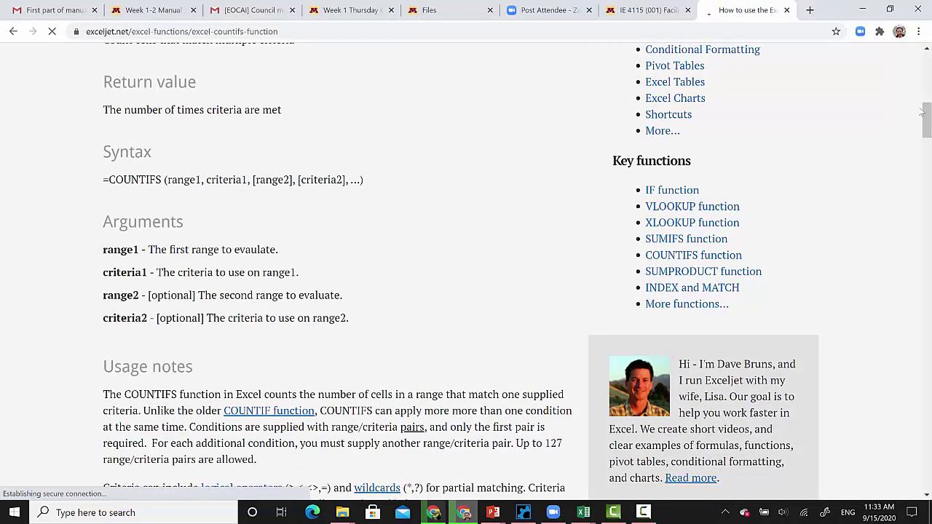
{"action": "left_click_drag", "start_coordinate": [924, 114], "coordinate": [910, 171]}
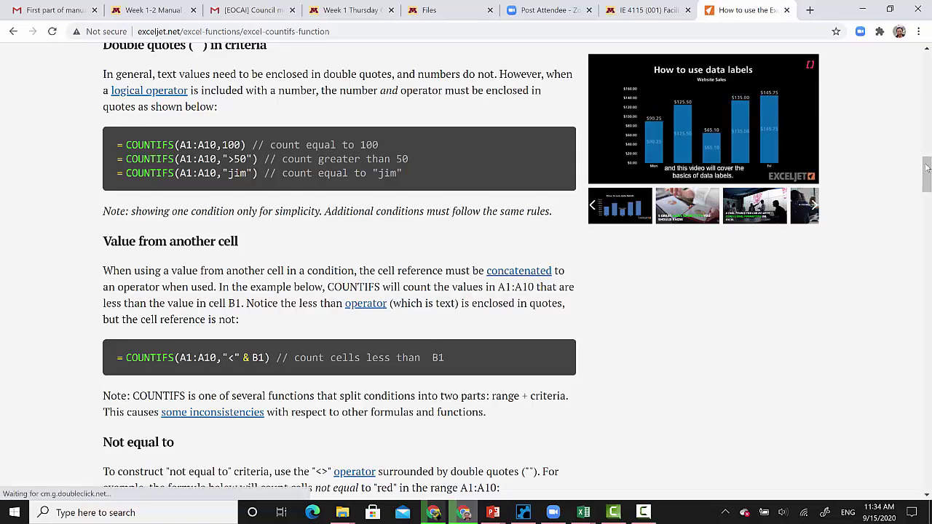
{"action": "scroll", "coordinate": [923, 121], "scroll_direction": "up", "scroll_amount": 12}
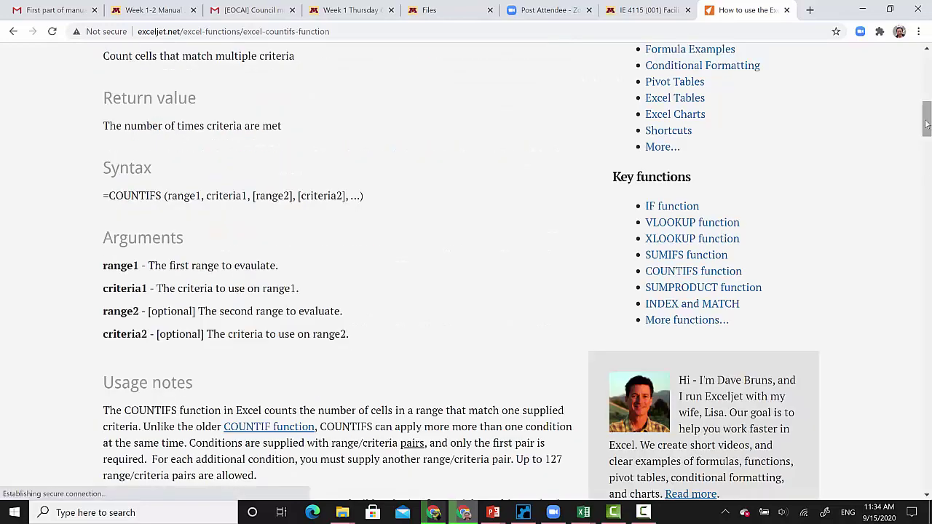
{"action": "mouse_move", "coordinate": [927, 110]}
{"action": "left_mouse_down"}
{"action": "mouse_move", "coordinate": [929, 102]}
{"action": "mouse_move", "coordinate": [927, 159]}
{"action": "mouse_move", "coordinate": [928, 127]}
{"action": "left_mouse_up"}
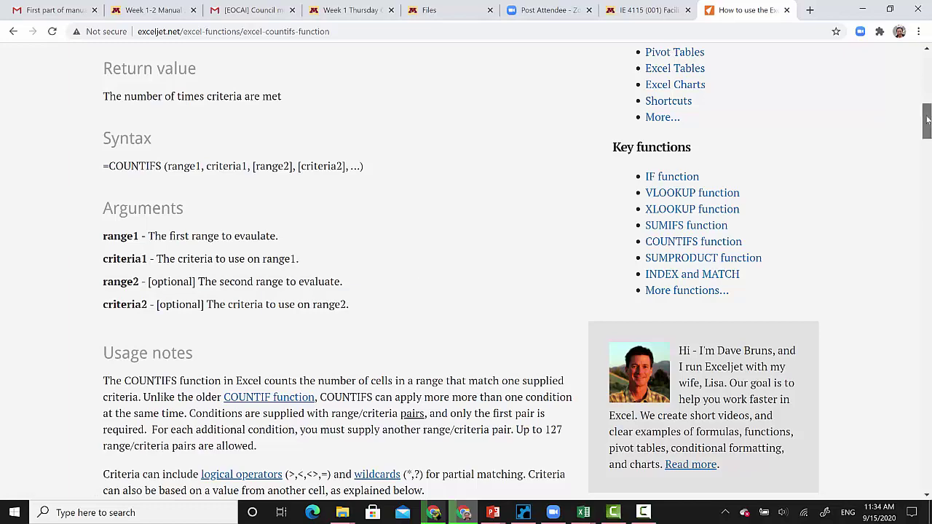
{"action": "left_click_drag", "start_coordinate": [926, 121], "coordinate": [922, 190]}
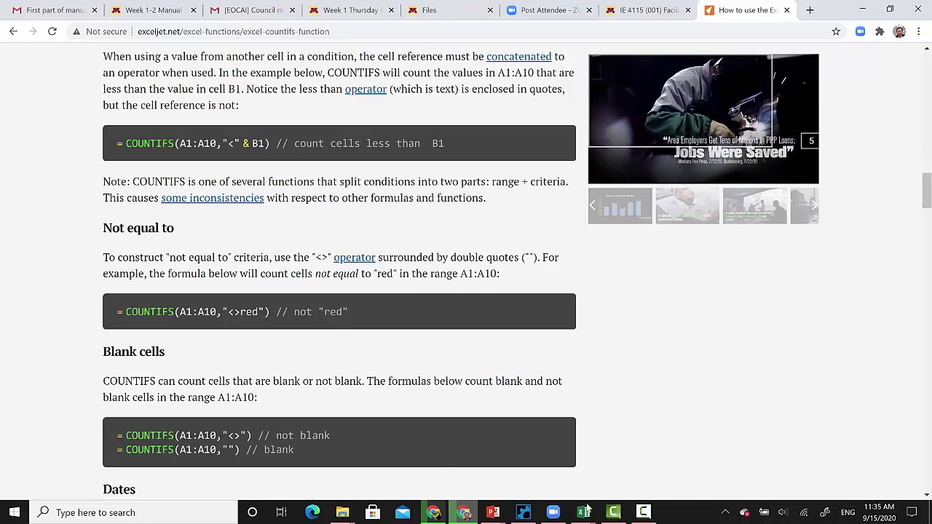
- Switch back to Excel and start a COUNTIFS formula in B48 with Enter range B5:B24 and the criterion "<"&A48
{"action": "mouse_move", "coordinate": [584, 515]}
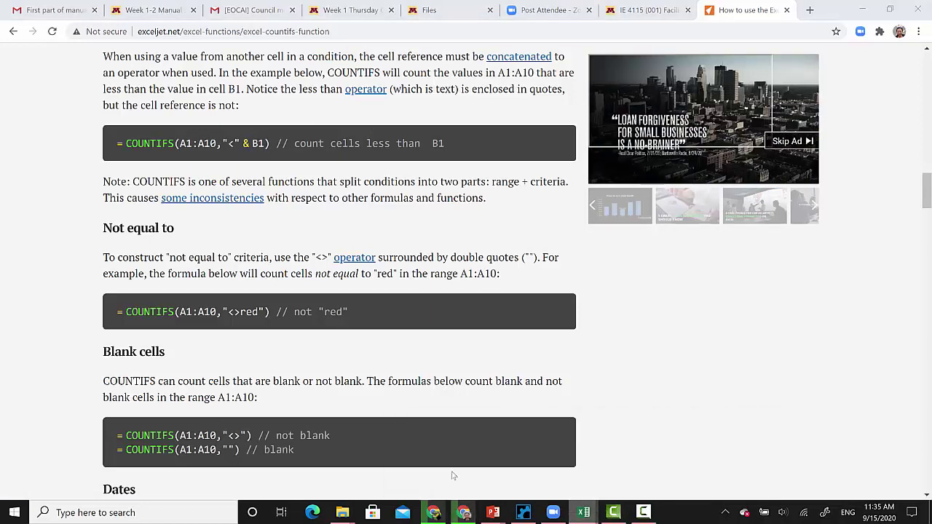
{"action": "left_click", "coordinate": [452, 466]}
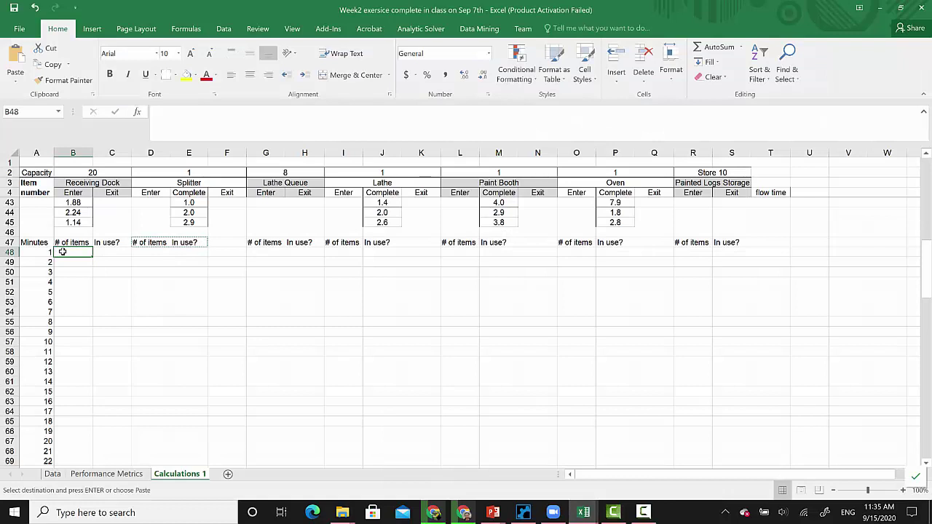
{"action": "type", "text": "=c"}
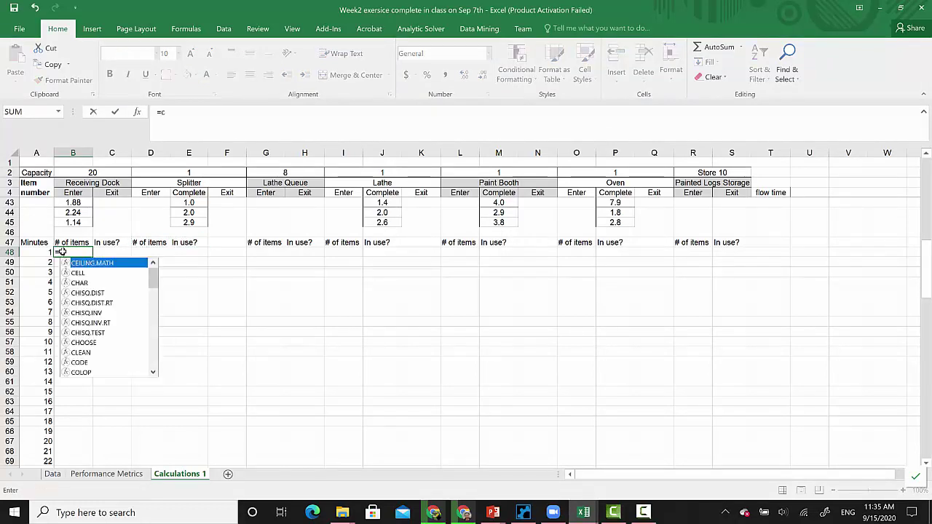
{"action": "type", "text": "ountifs("}
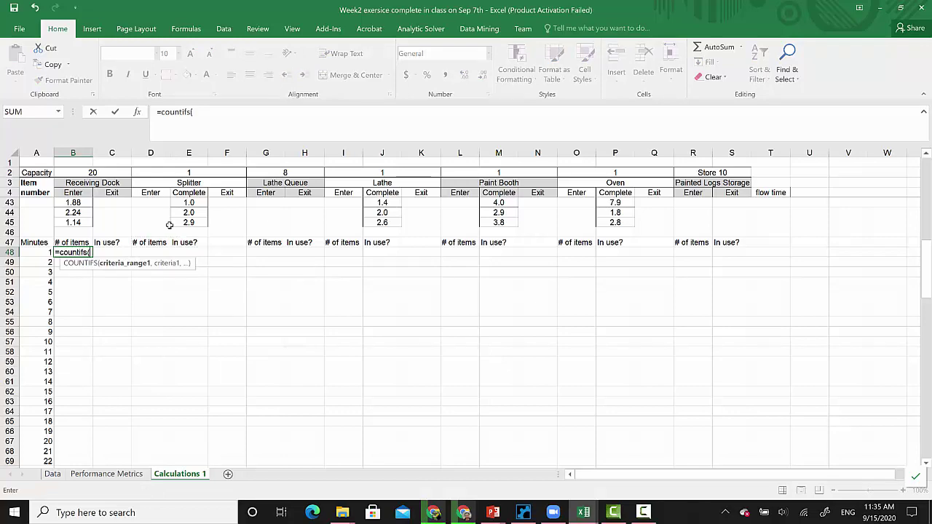
{"action": "left_click_drag", "start_coordinate": [927, 271], "coordinate": [926, 186]}
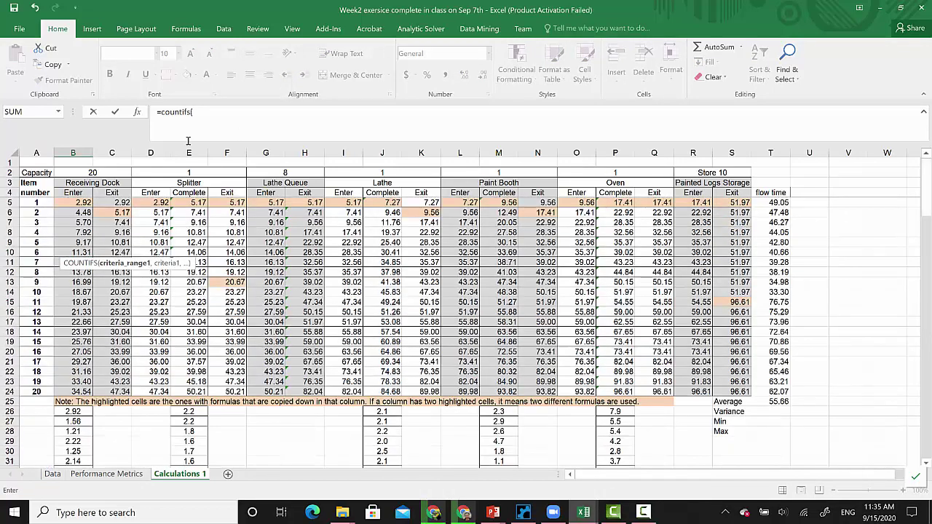
{"action": "left_click", "coordinate": [60, 202]}
{"action": "left_click_drag", "start_coordinate": [57, 263], "coordinate": [63, 388]}
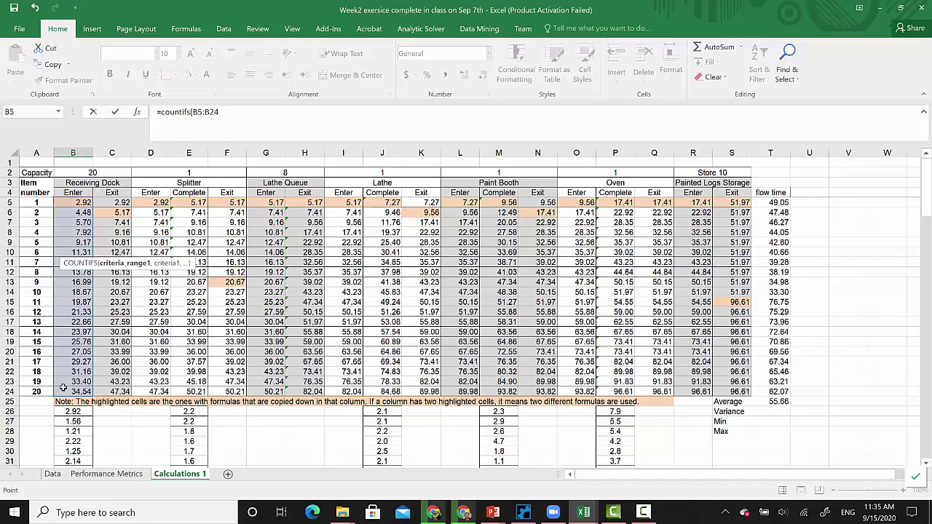
{"action": "type", "text": ",\"<\"&"}
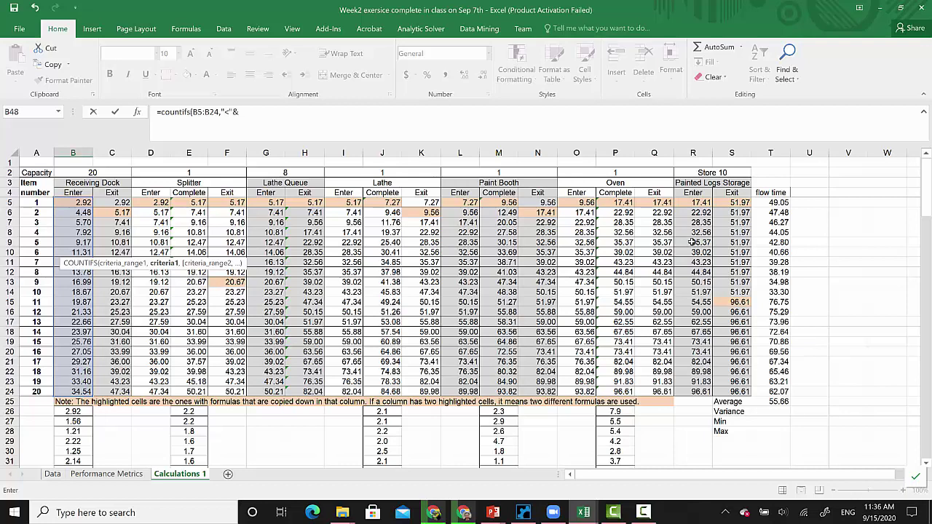
{"action": "left_click_drag", "start_coordinate": [923, 177], "coordinate": [918, 238]}
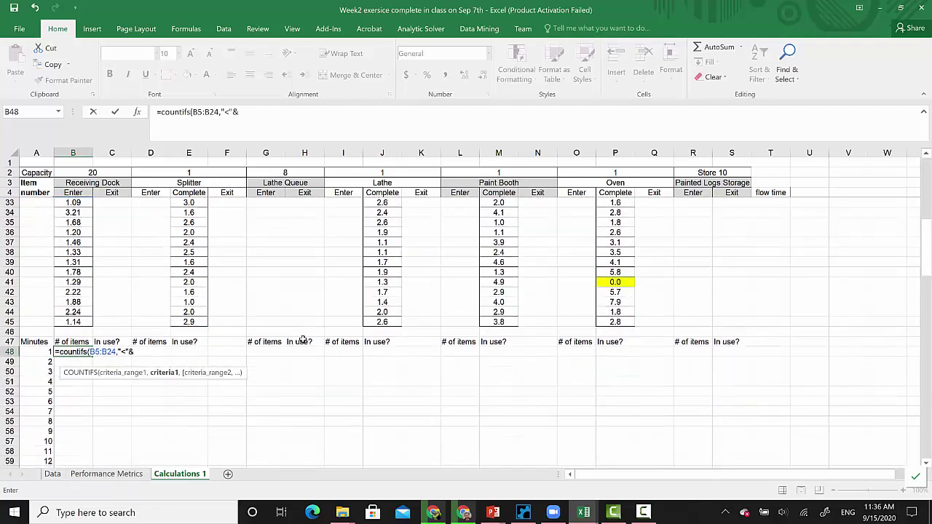
{"action": "left_click", "coordinate": [32, 351]}
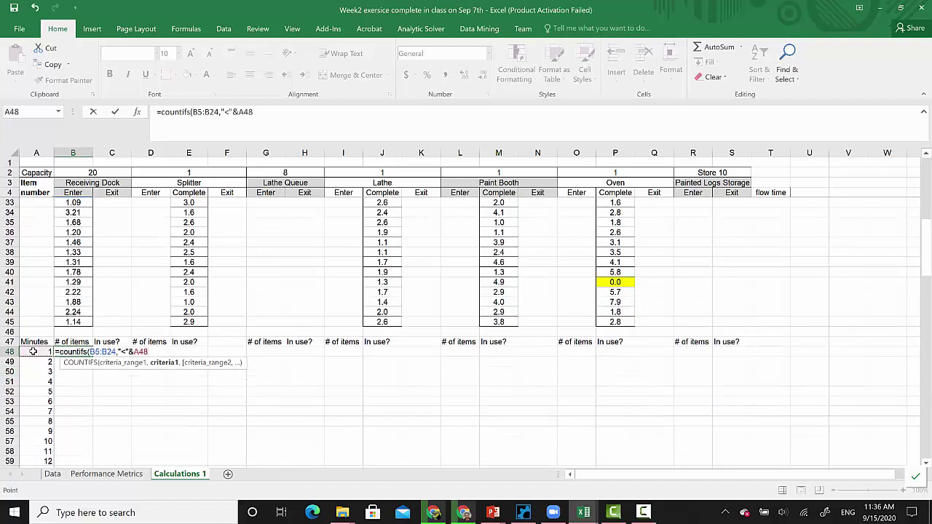
{"action": "type", "text": ","}
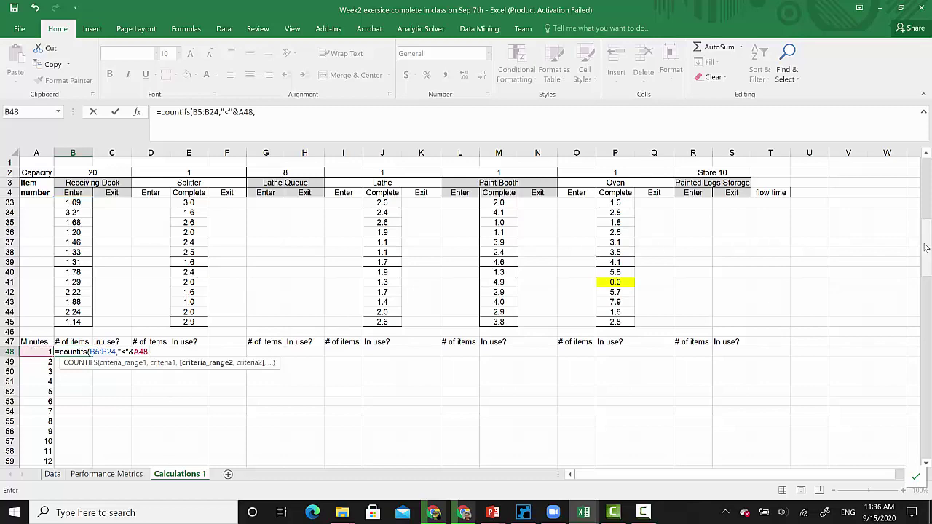
- Add the Exit range C5:C24 with the criterion ">"&A48 as the second condition and close the COUNTIFS formula's parenthesis
{"action": "left_click_drag", "start_coordinate": [926, 247], "coordinate": [928, 178]}
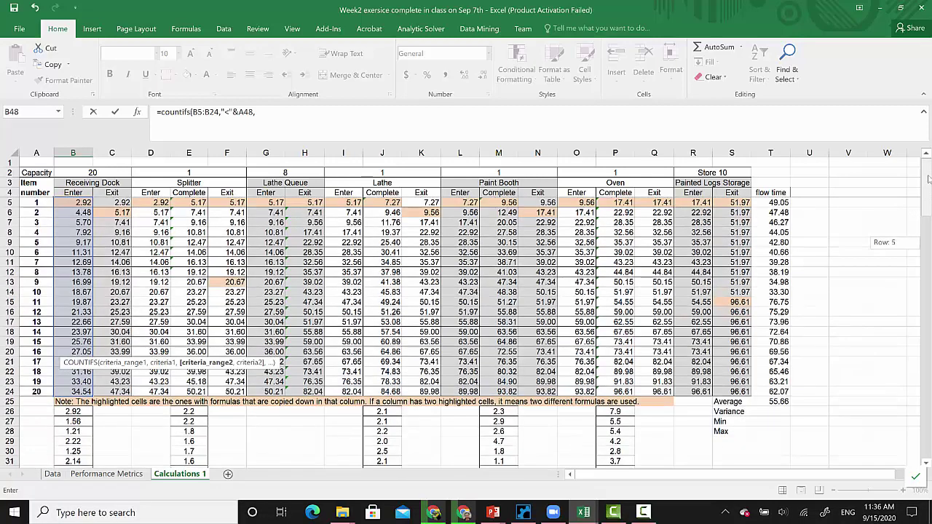
{"action": "left_click", "coordinate": [112, 202]}
{"action": "left_click_drag", "start_coordinate": [97, 245], "coordinate": [108, 390]}
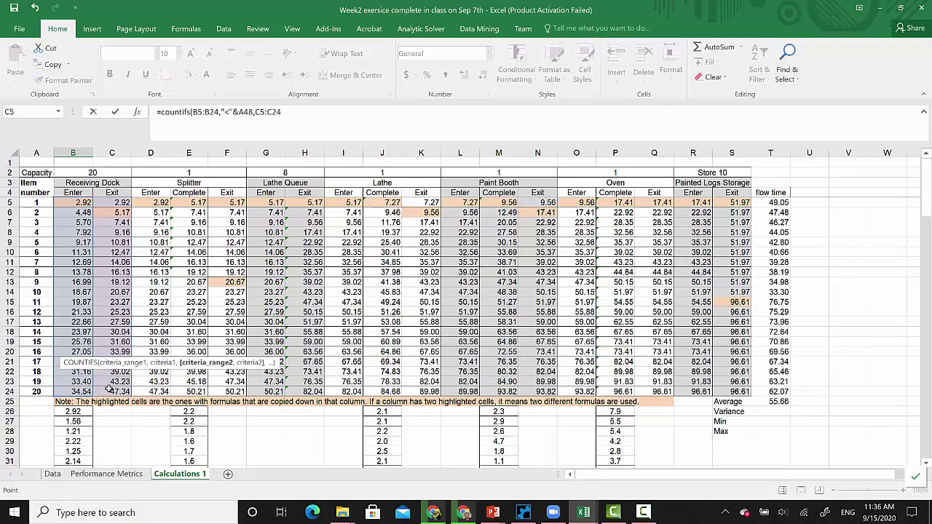
{"action": "type", "text": ","}
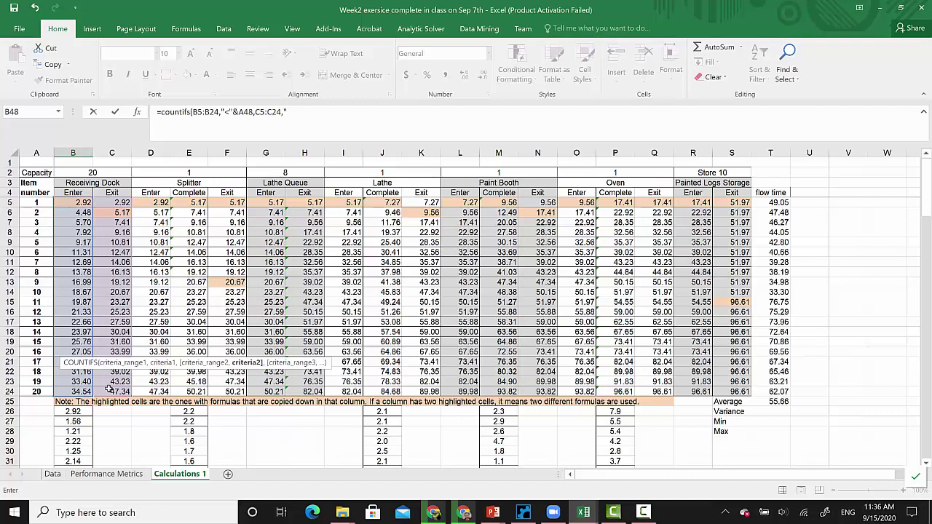
{"action": "type", "text": "\"&"}
{"action": "left_click_drag", "start_coordinate": [928, 172], "coordinate": [929, 237]}
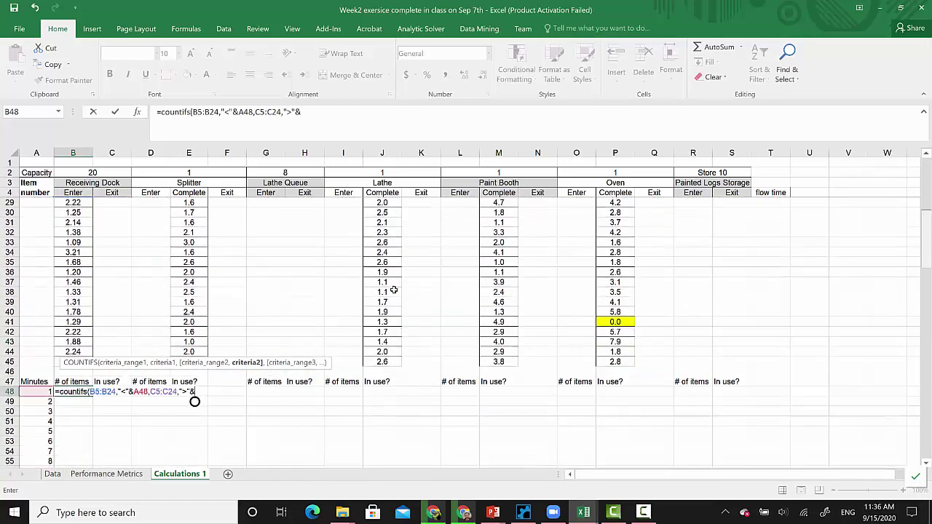
{"action": "left_click", "coordinate": [29, 391]}
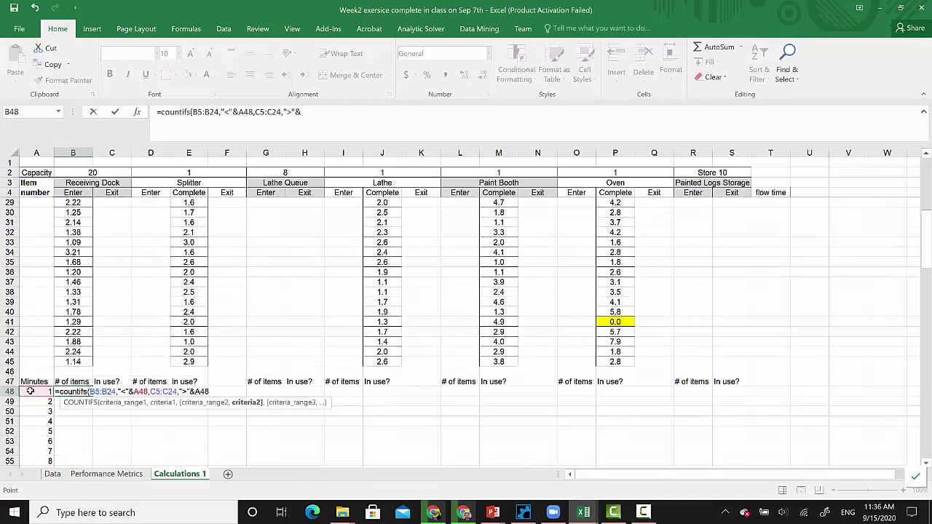
{"action": "type", "text": ")"}
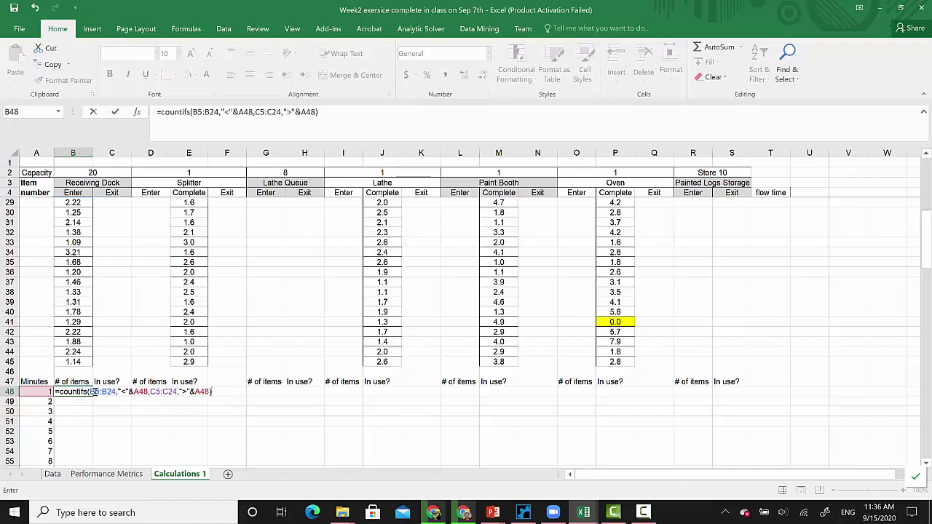
- Lock the rows of both ranges in B48's COUNTIFS formula as B$5:B$24 and C$5:C$24 and enter the formula
{"action": "left_click", "coordinate": [93, 392]}
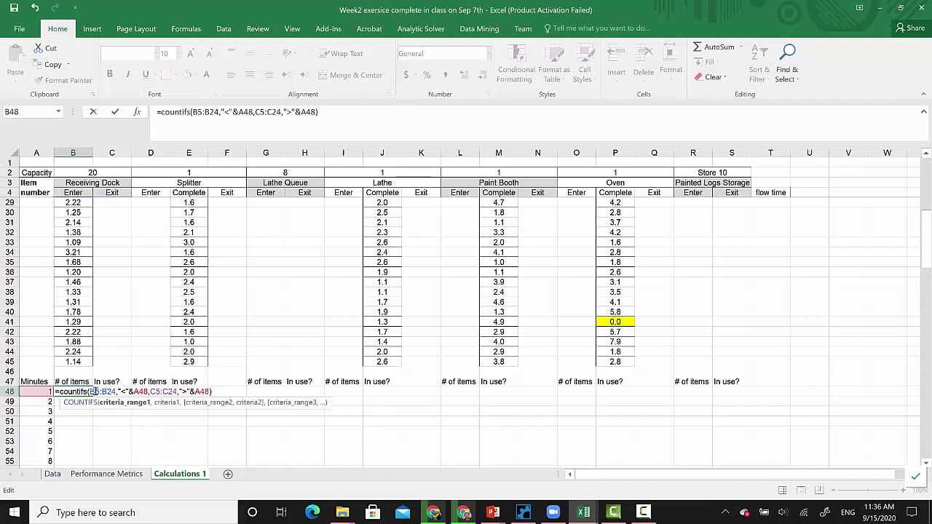
{"action": "type", "text": "$"}
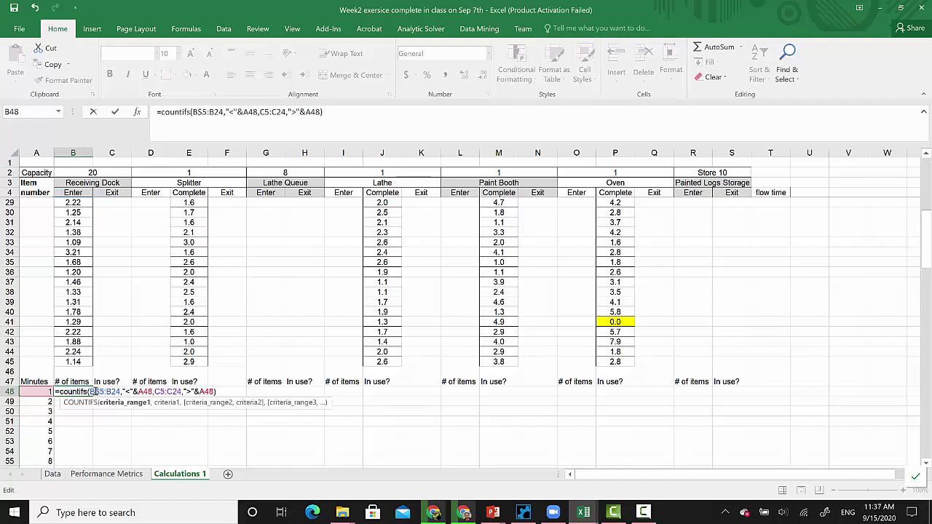
{"action": "left_click", "coordinate": [110, 392]}
{"action": "type", "text": "$"}
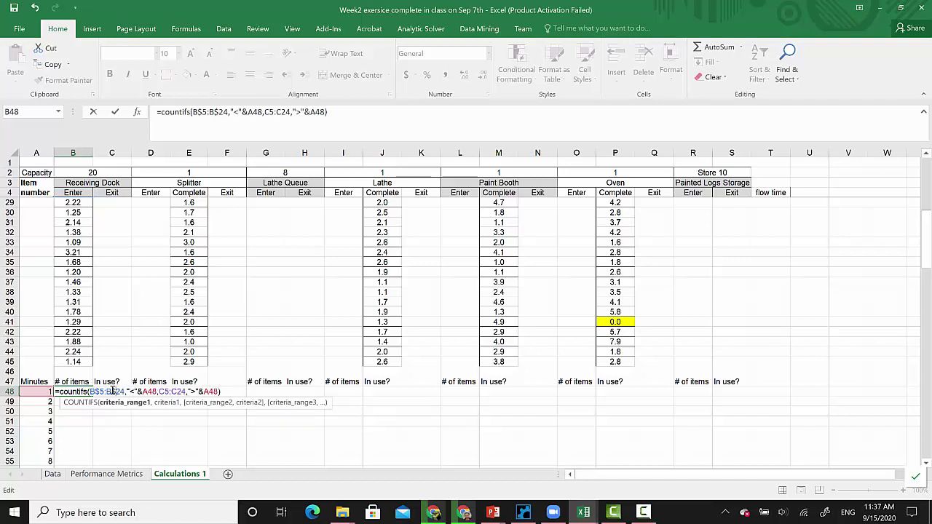
{"action": "left_click", "coordinate": [163, 392]}
{"action": "type", "text": "$"}
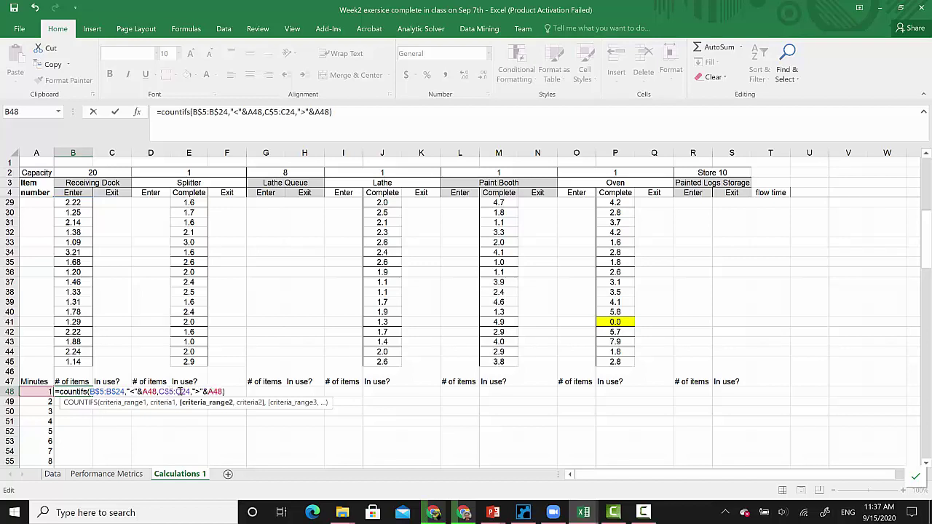
{"action": "left_click", "coordinate": [178, 392]}
{"action": "type", "text": "$"}
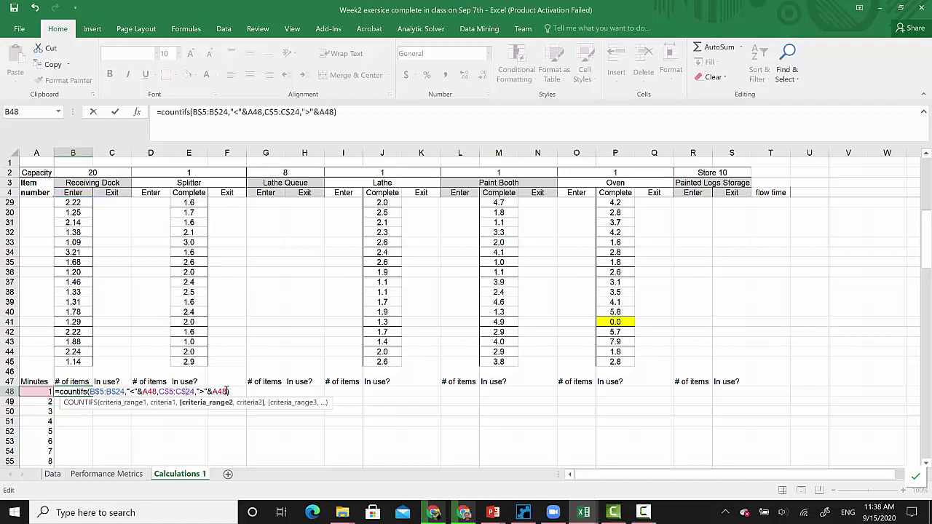
{"action": "key", "text": "Return"}
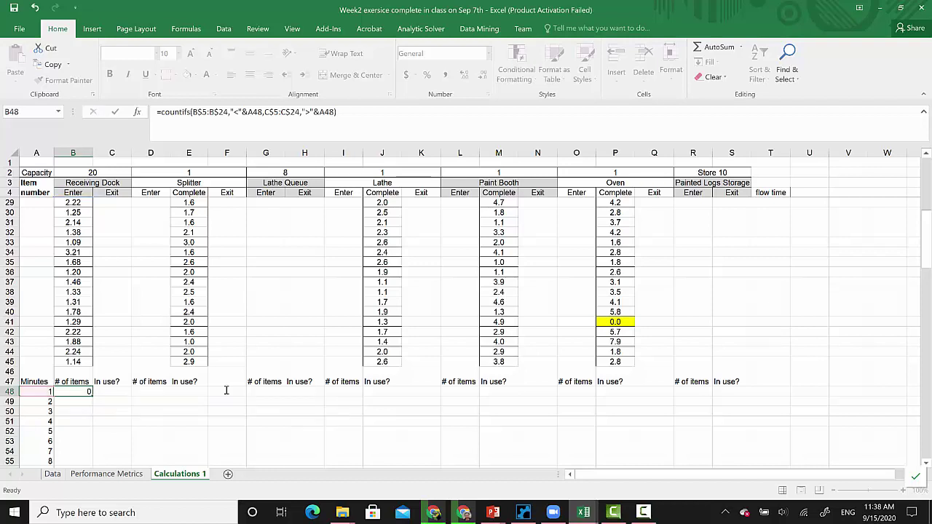
- Fill the Receiving Dock item-count formula from B48 down through all the minutes
{"action": "left_click", "coordinate": [83, 393]}
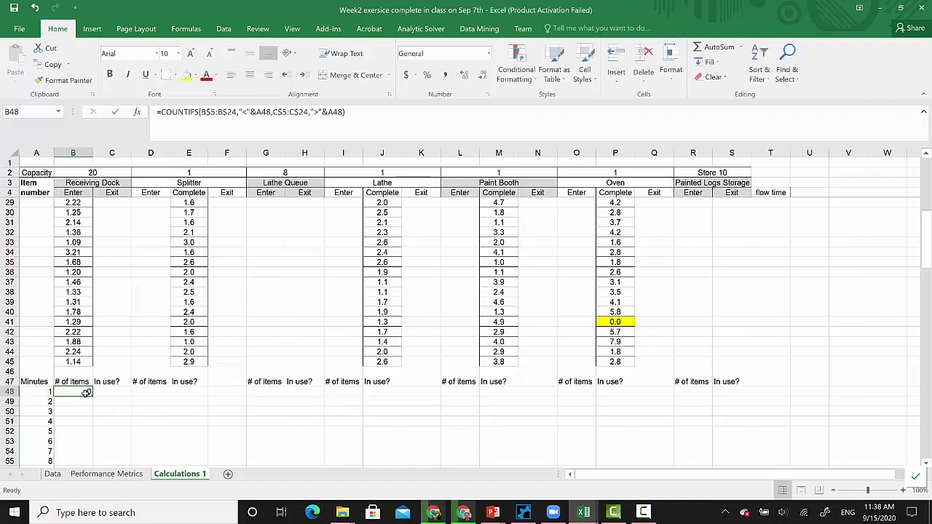
{"action": "double_click", "coordinate": [92, 398]}
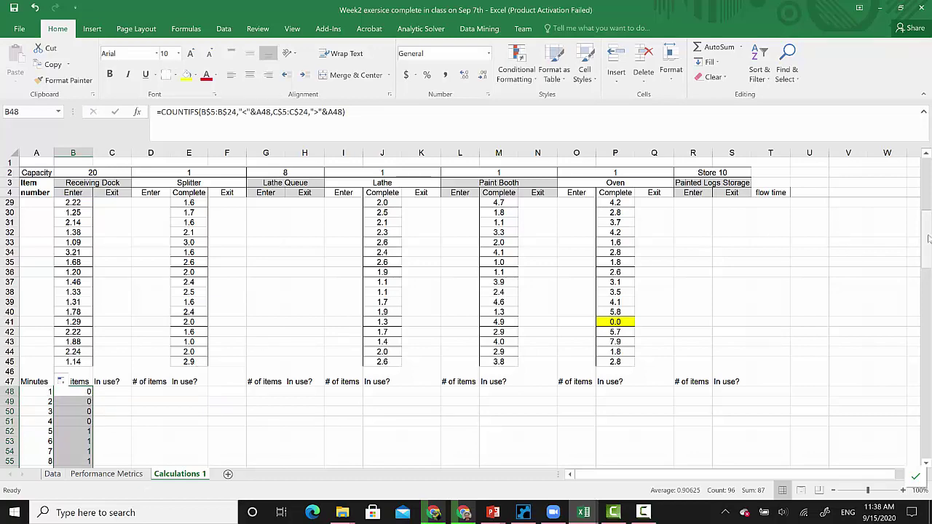
{"action": "left_click_drag", "start_coordinate": [927, 246], "coordinate": [922, 291]}
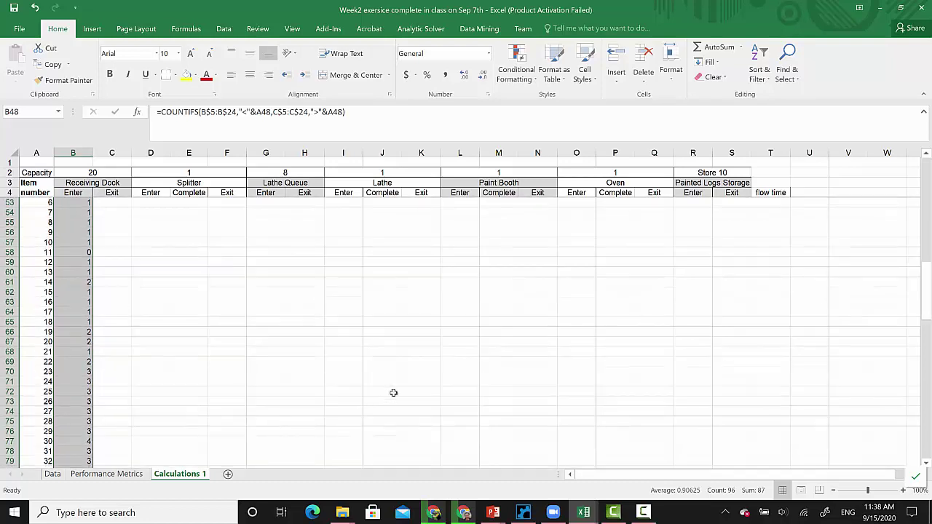
- Check the minute-30 formula in B77 against the Receiving Dock enter and exit times it references
{"action": "left_click", "coordinate": [58, 442]}
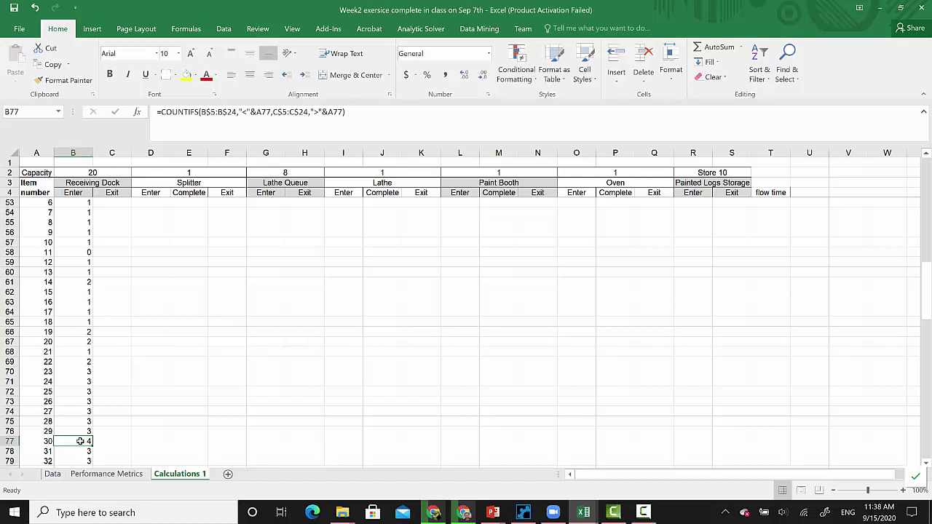
{"action": "left_click", "coordinate": [288, 112]}
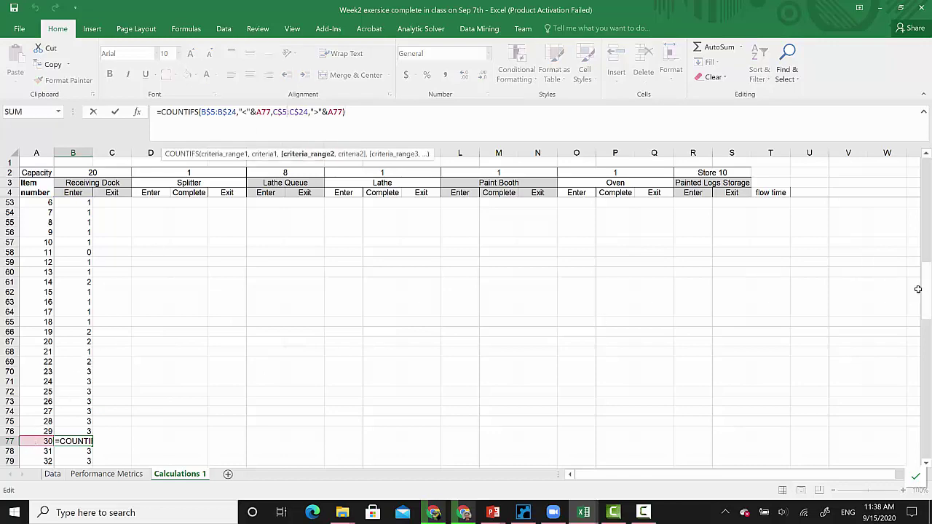
{"action": "left_click_drag", "start_coordinate": [926, 292], "coordinate": [926, 186]}
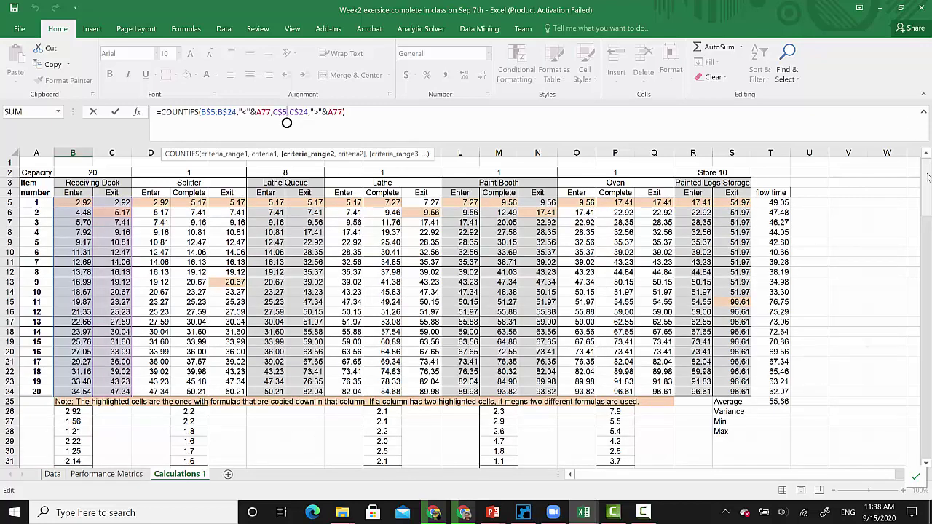
{"action": "left_click_drag", "start_coordinate": [928, 177], "coordinate": [925, 247]}
{"action": "key", "text": "Return"}
- Enter =IF(B48>0,1,0) in C48 and fill it down the Receiving Dock's In use? column
{"action": "left_click", "coordinate": [107, 351]}
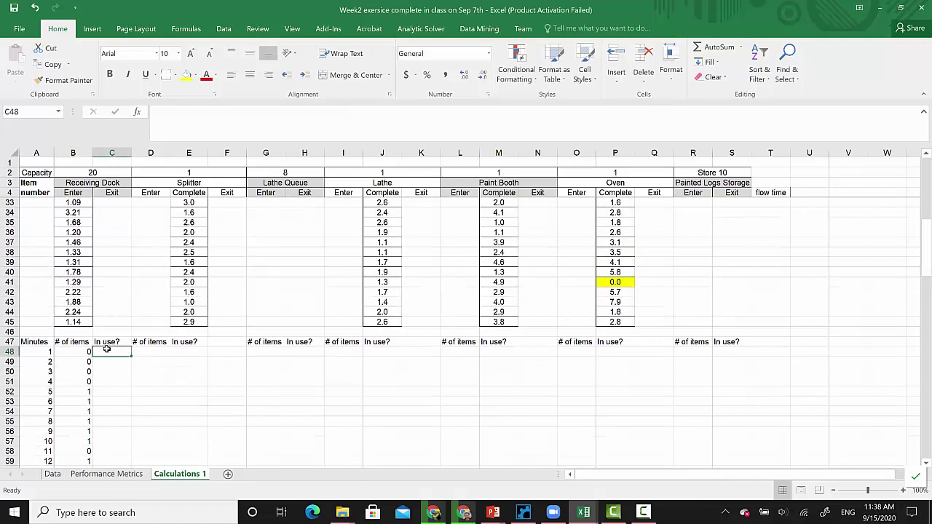
{"action": "type", "text": "=if"}
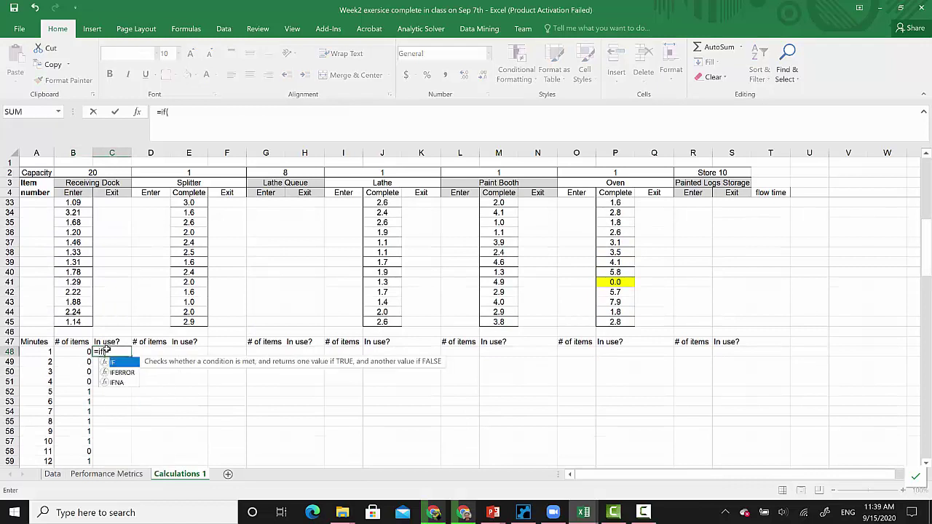
{"action": "type", "text": "("}
{"action": "left_click", "coordinate": [77, 351]}
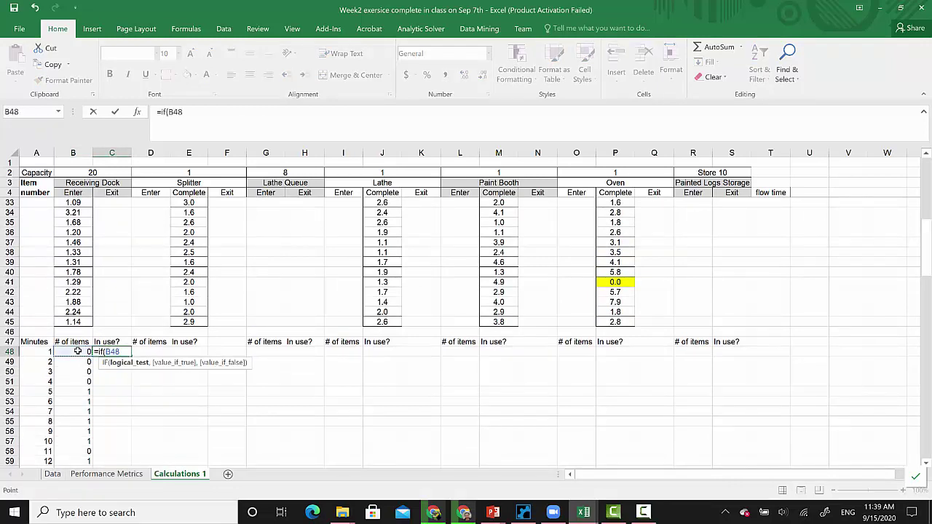
{"action": "type", "text": ">0,"}
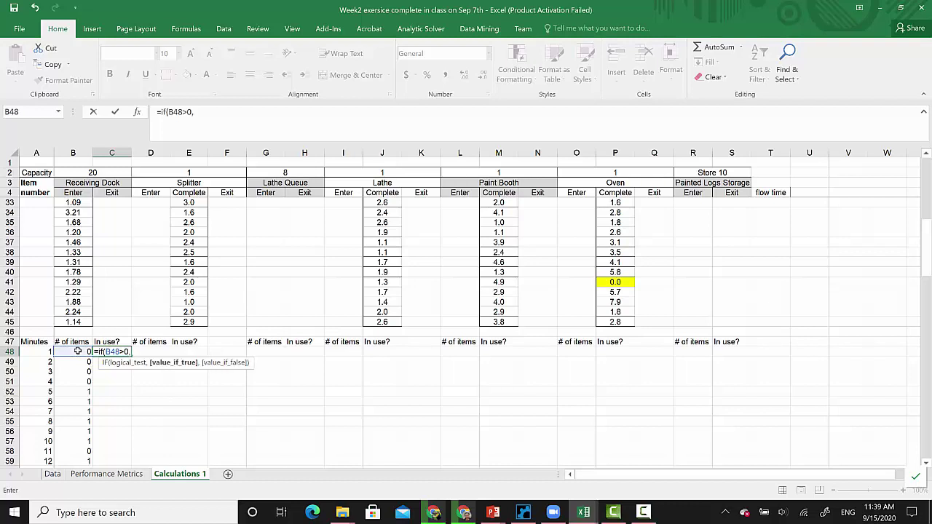
{"action": "type", "text": "1,0"}
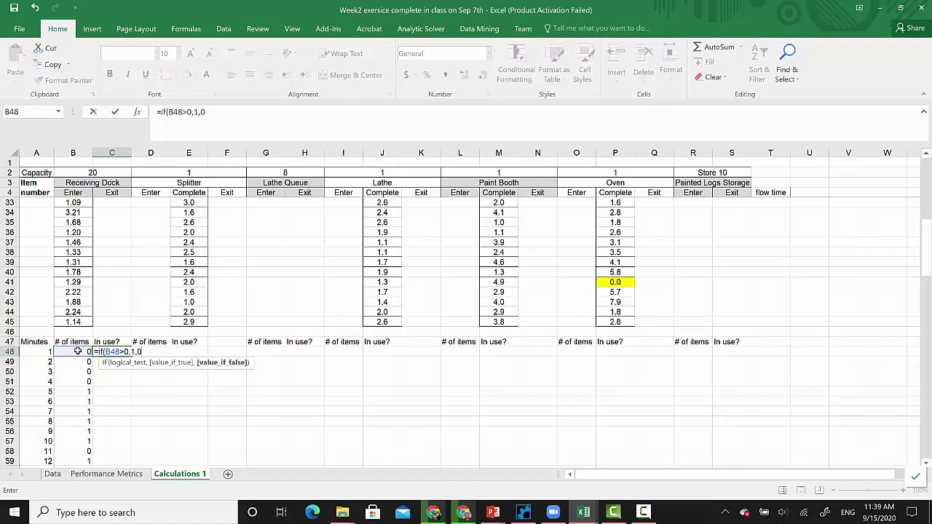
{"action": "type", "text": ")"}
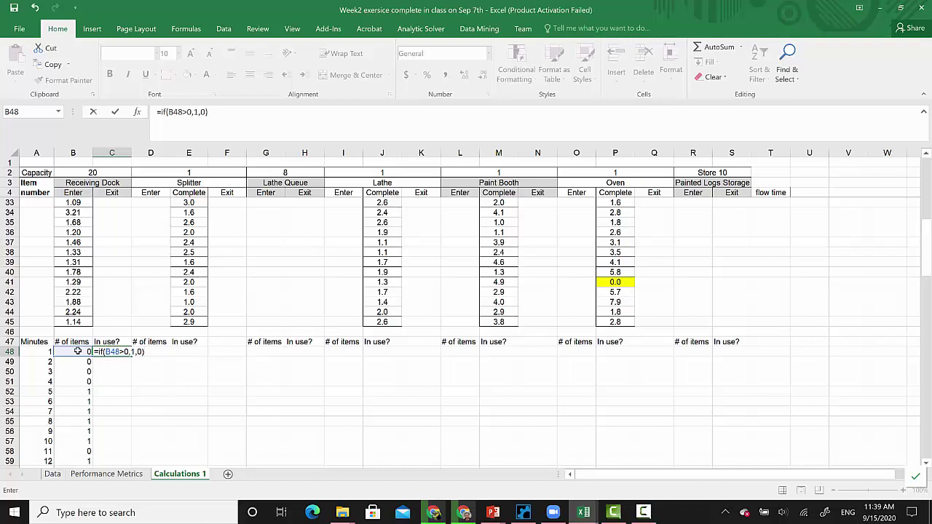
{"action": "key", "text": "Return"}
{"action": "left_click", "coordinate": [109, 352]}
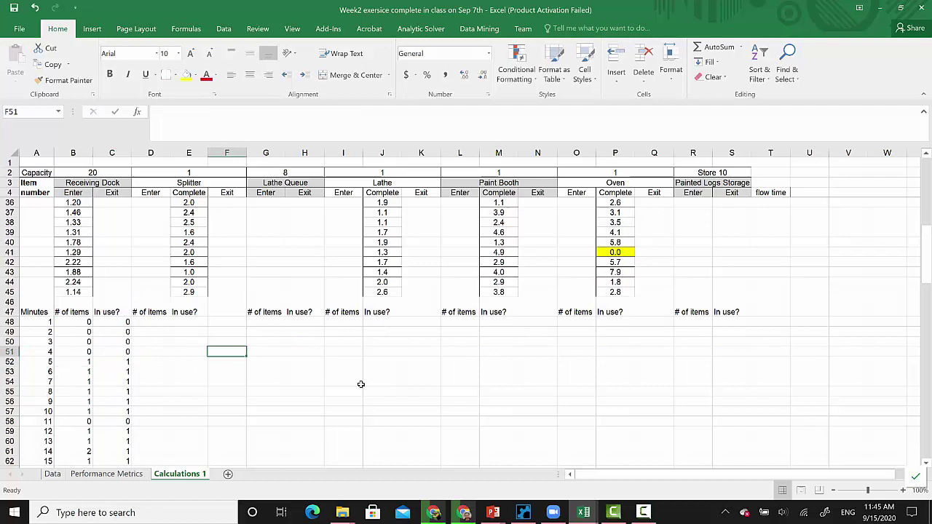
{"action": "left_click", "coordinate": [228, 350]}
- Lock the minute column as $A48 in both criteria of B48's COUNTIFS formula and refill it down the column
{"action": "left_click", "coordinate": [70, 323]}
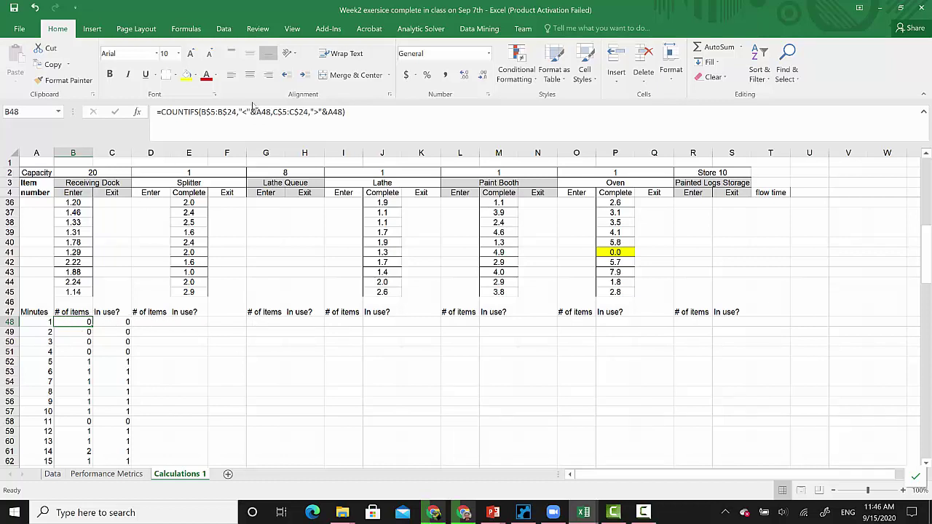
{"action": "left_click", "coordinate": [264, 112]}
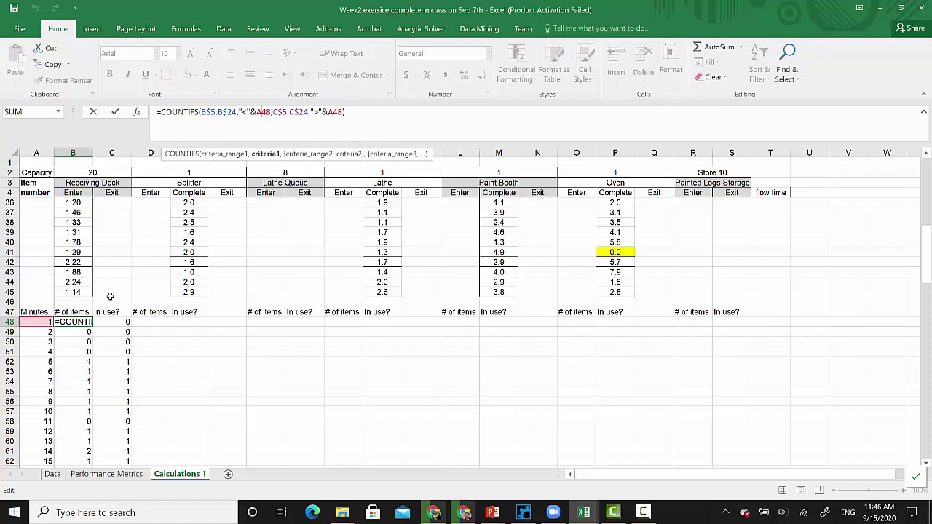
{"action": "left_click", "coordinate": [257, 112]}
{"action": "type", "text": "$"}
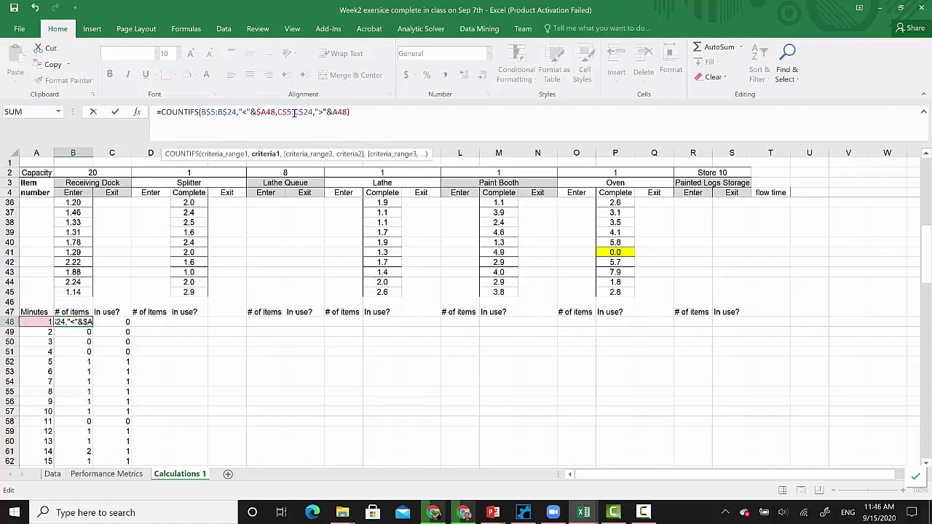
{"action": "left_click", "coordinate": [332, 112]}
{"action": "type", "text": "$"}
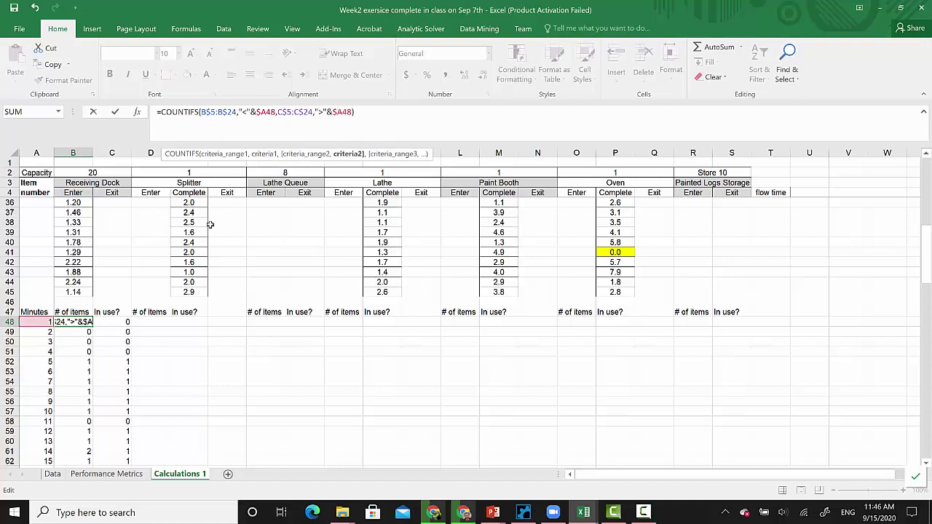
{"action": "key", "text": "Return"}
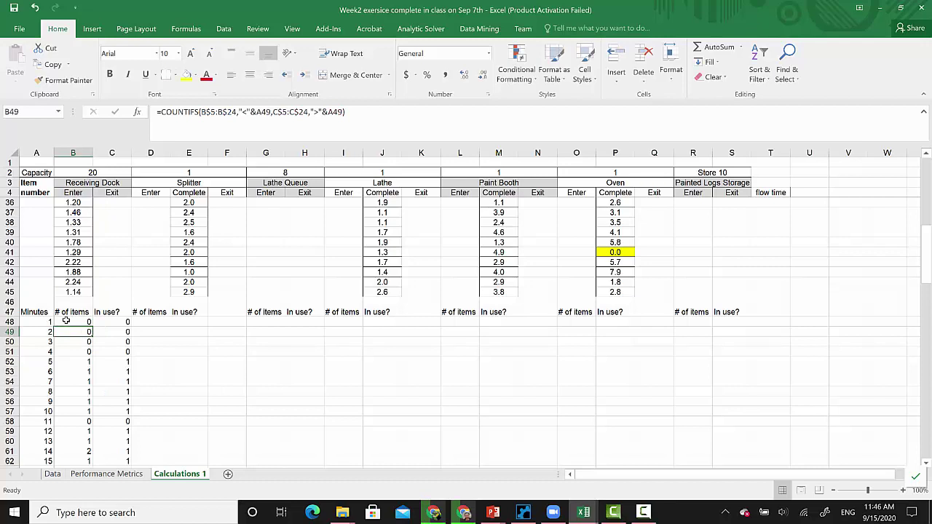
{"action": "left_click", "coordinate": [66, 322]}
{"action": "double_click", "coordinate": [93, 326]}
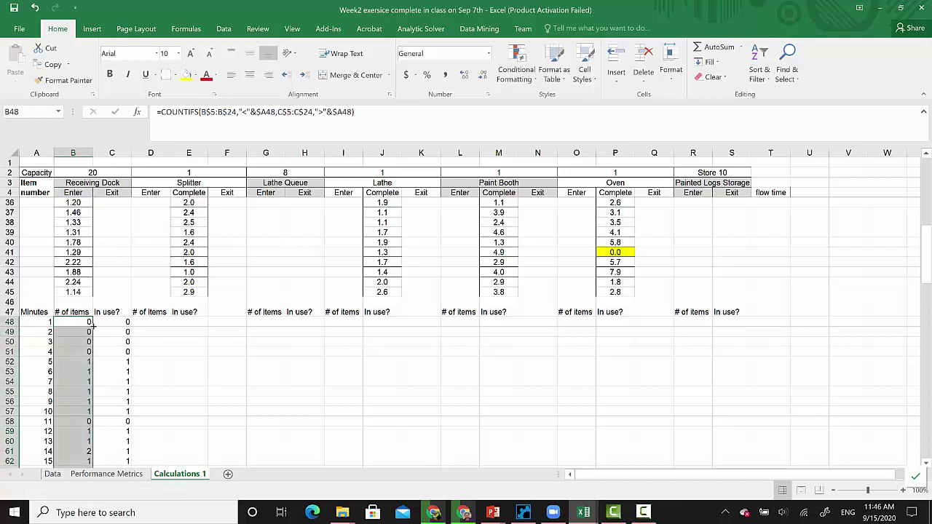
- Copy the item-count formula from B48 into D48 for the Splitter
{"action": "left_click", "coordinate": [67, 321]}
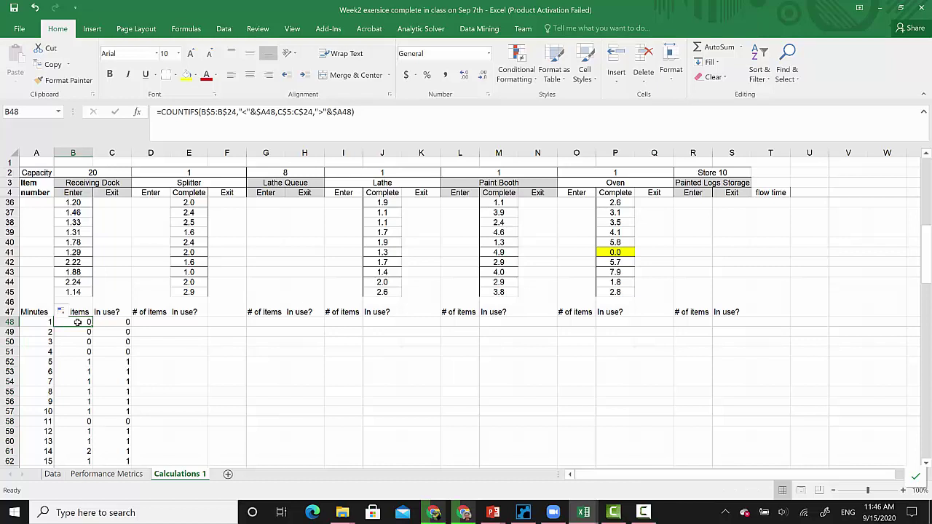
{"action": "key", "text": "ctrl+c"}
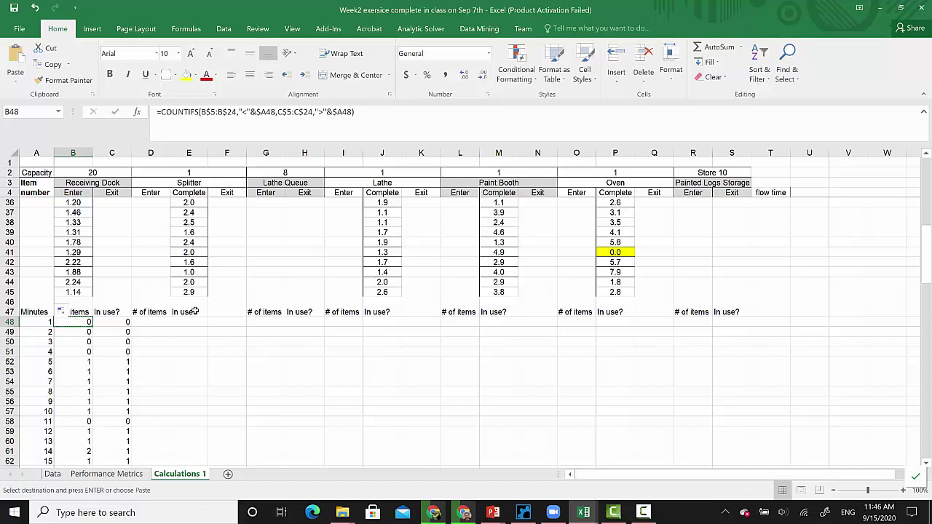
{"action": "left_click", "coordinate": [151, 323]}
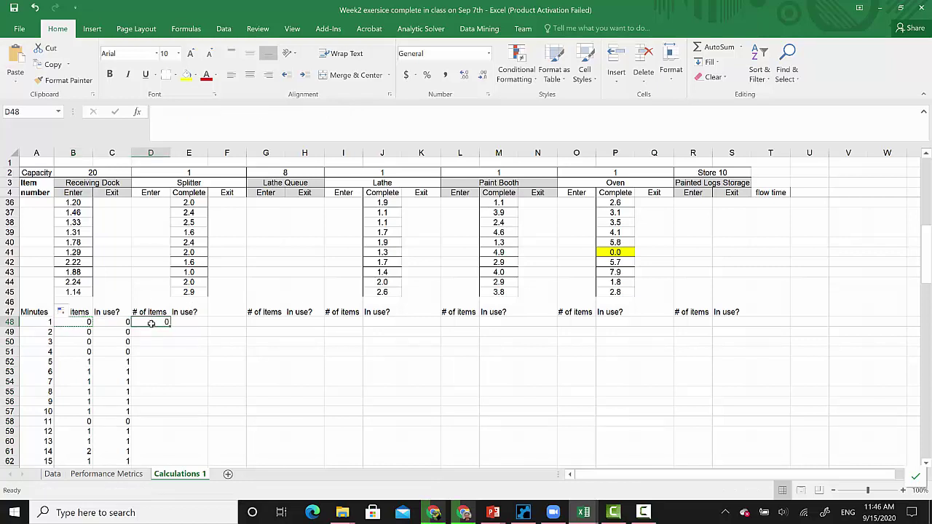
{"action": "key", "text": "ctrl+v"}
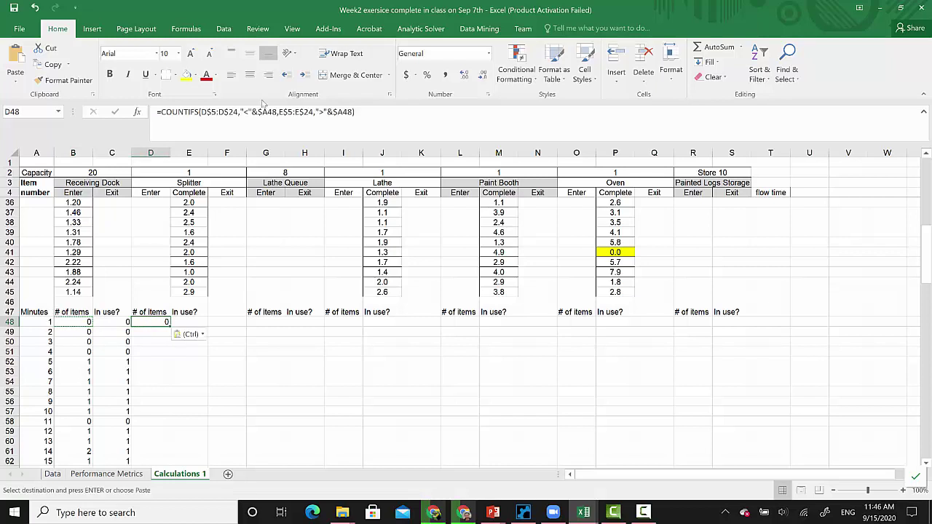
- Change the second criteria range in D48's COUNTIFS formula to the Splitter's Exit column, F$5:F$24, and recheck its references
{"action": "left_click", "coordinate": [255, 111]}
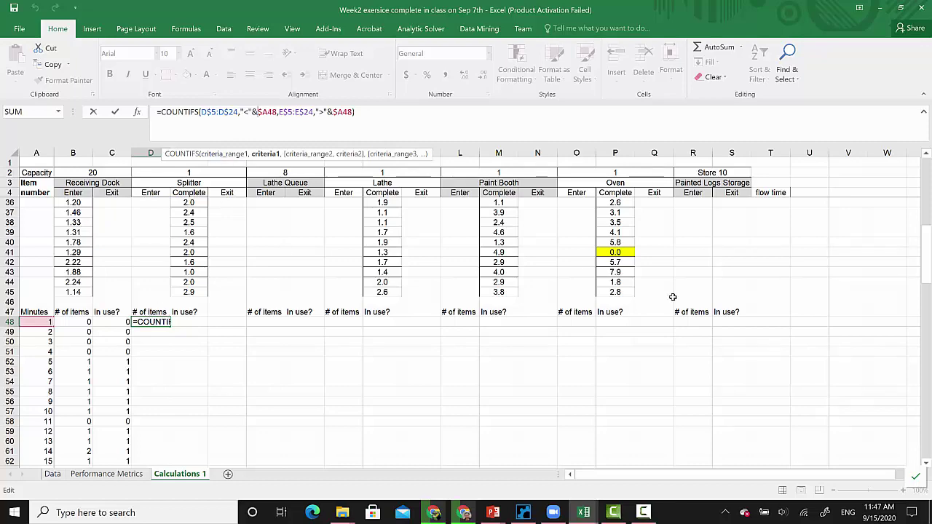
{"action": "left_click_drag", "start_coordinate": [926, 261], "coordinate": [927, 186]}
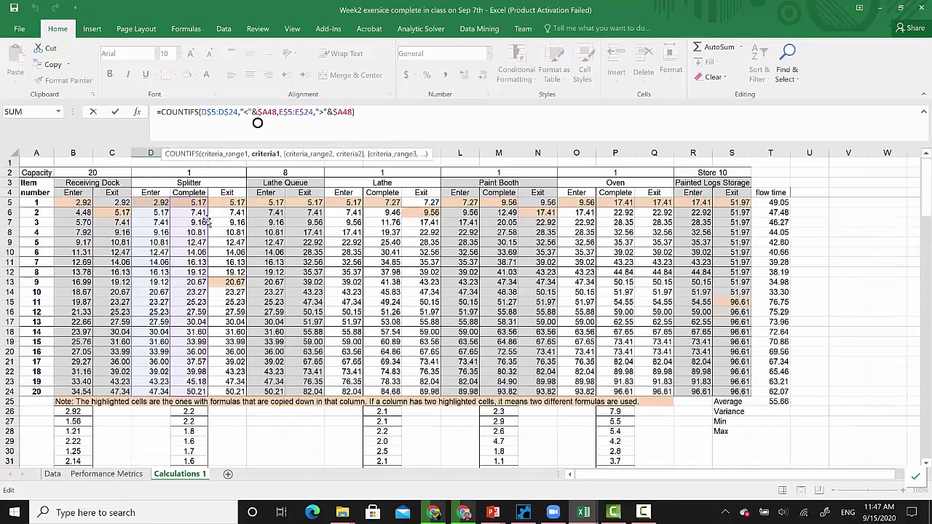
{"action": "left_click_drag", "start_coordinate": [207, 221], "coordinate": [225, 225]}
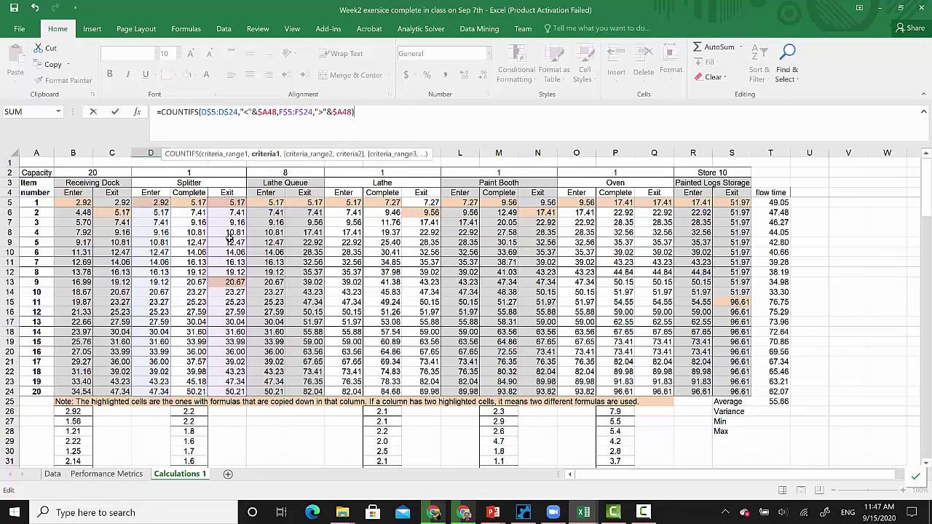
{"action": "key", "text": "Return"}
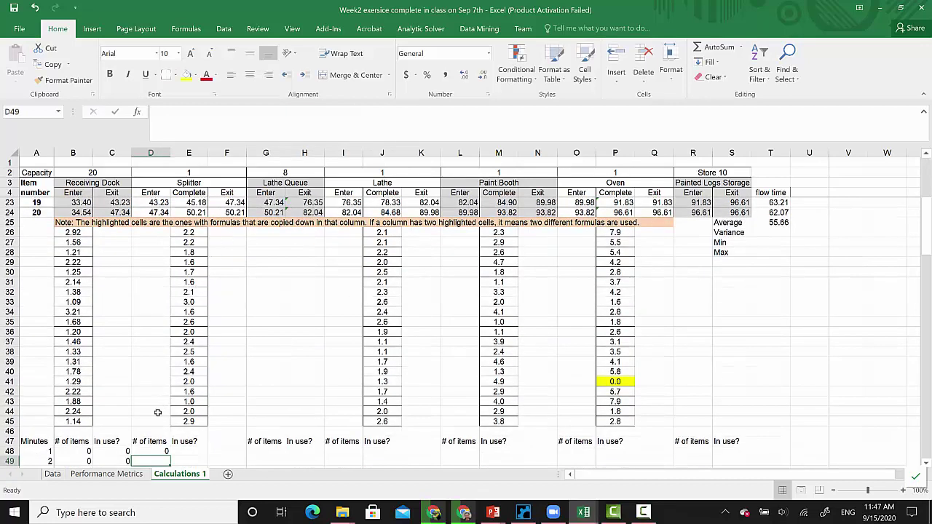
{"action": "left_click", "coordinate": [147, 451]}
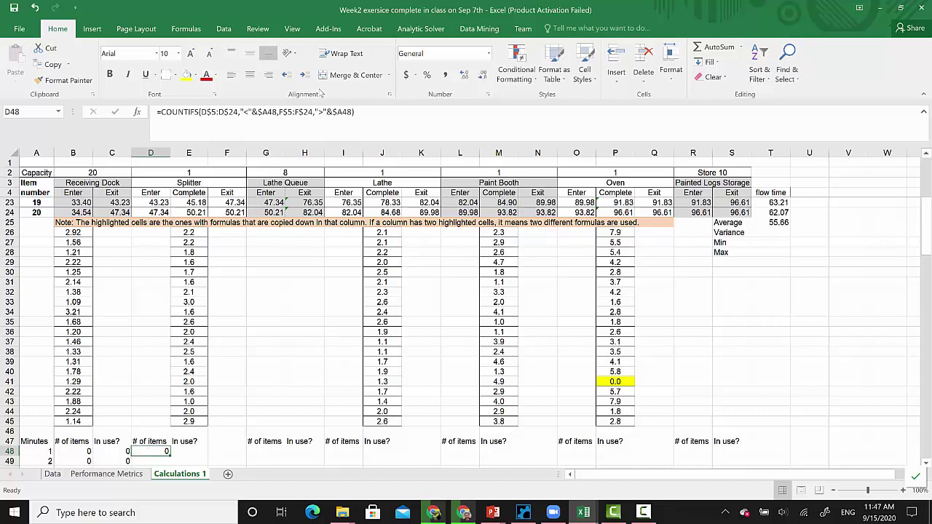
{"action": "left_click", "coordinate": [270, 113]}
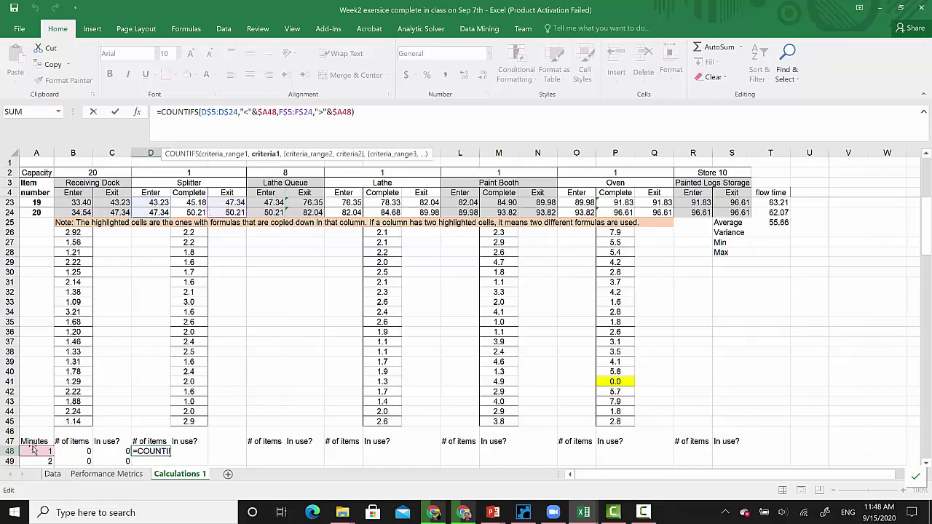
{"action": "key", "text": "Return"}
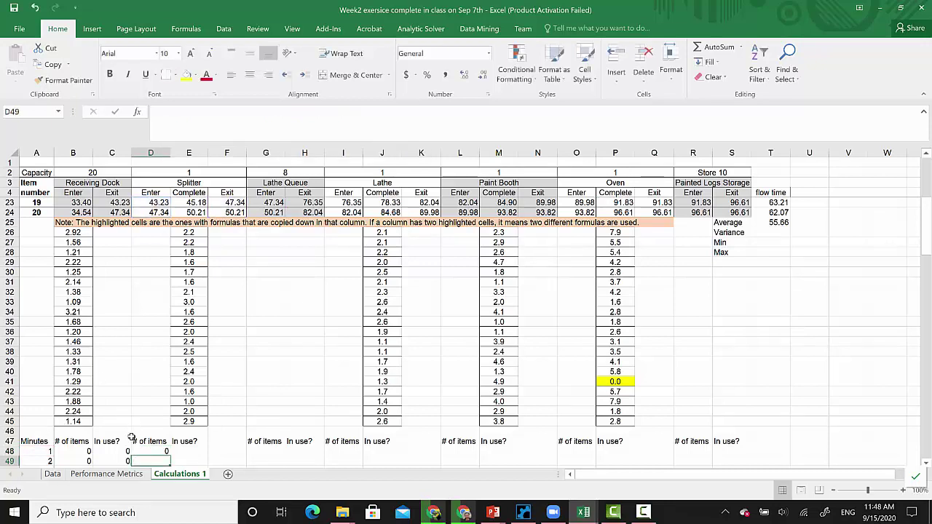
- Copy the in-use formula from C48 into E48 for the Splitter
{"action": "left_click", "coordinate": [111, 452]}
{"action": "key", "text": "ctrl+c"}
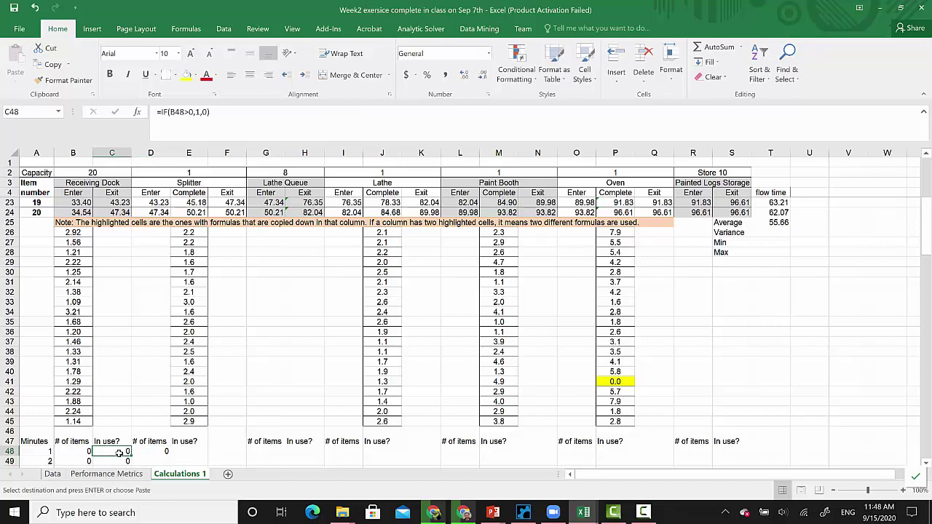
{"action": "left_click", "coordinate": [185, 452]}
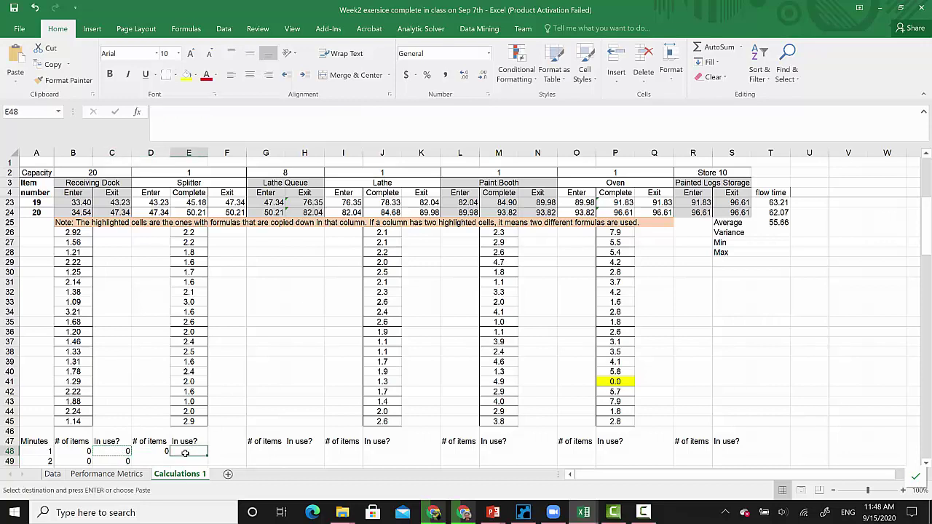
{"action": "key", "text": "ctrl+v"}
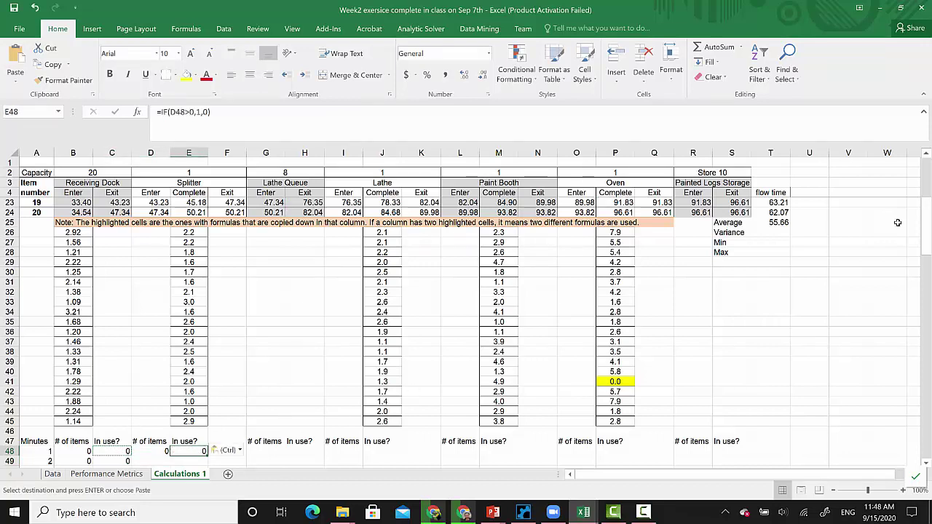
- Fill the Splitter's item-count and in-use formulas in D48 and E48 down through all the minutes
{"action": "left_click_drag", "start_coordinate": [927, 232], "coordinate": [928, 244]}
{"action": "left_click", "coordinate": [145, 394]}
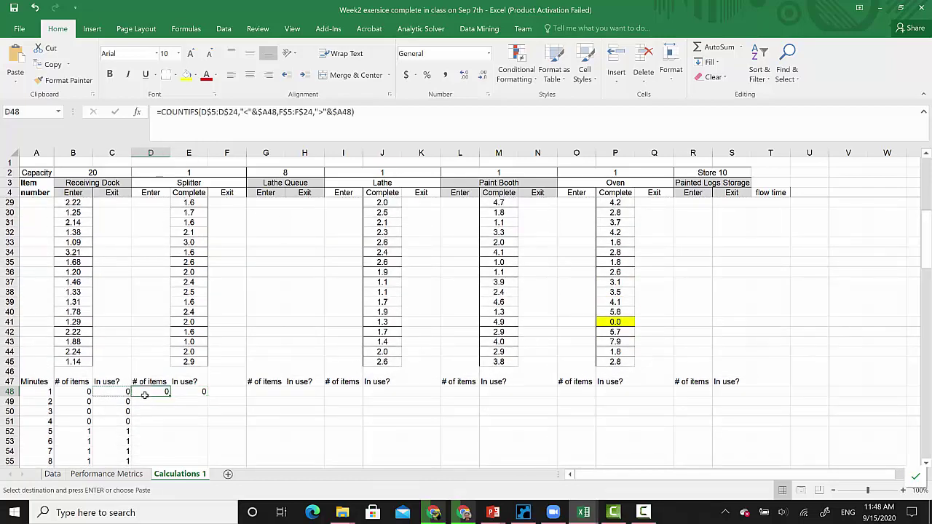
{"action": "left_click_drag", "start_coordinate": [169, 394], "coordinate": [170, 397]}
{"action": "double_click", "coordinate": [170, 397]}
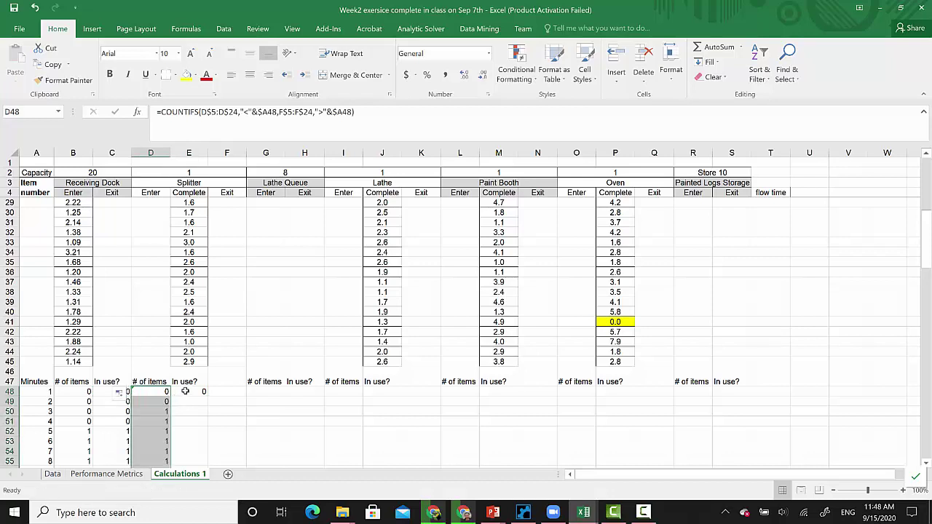
{"action": "left_click", "coordinate": [191, 391]}
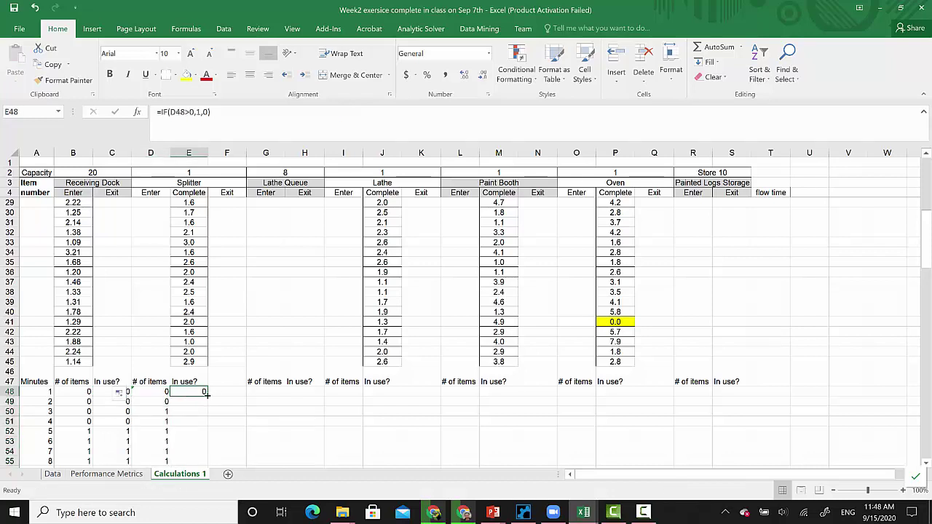
{"action": "double_click", "coordinate": [207, 394]}
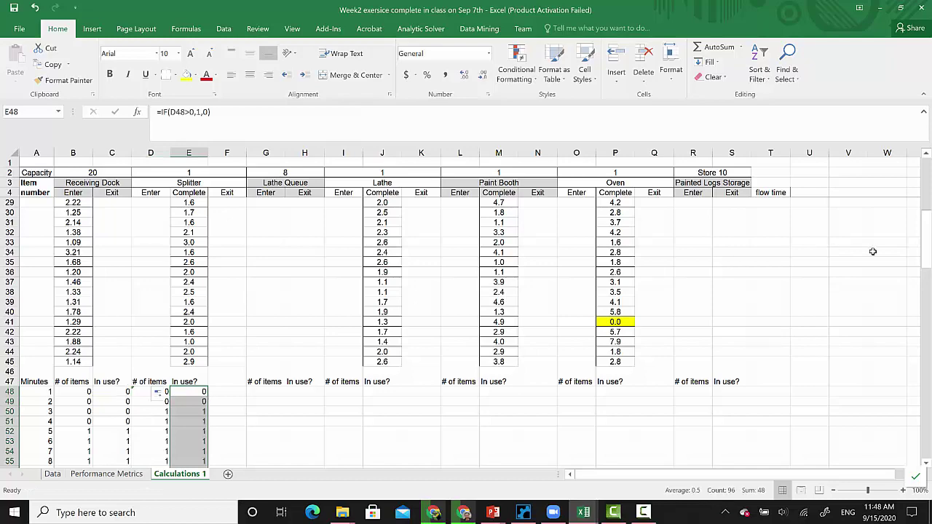
- Check the minute-96 COUNTIFS formula in D143 against the Splitter ranges and minute cell it references
{"action": "left_click_drag", "start_coordinate": [927, 235], "coordinate": [882, 437]}
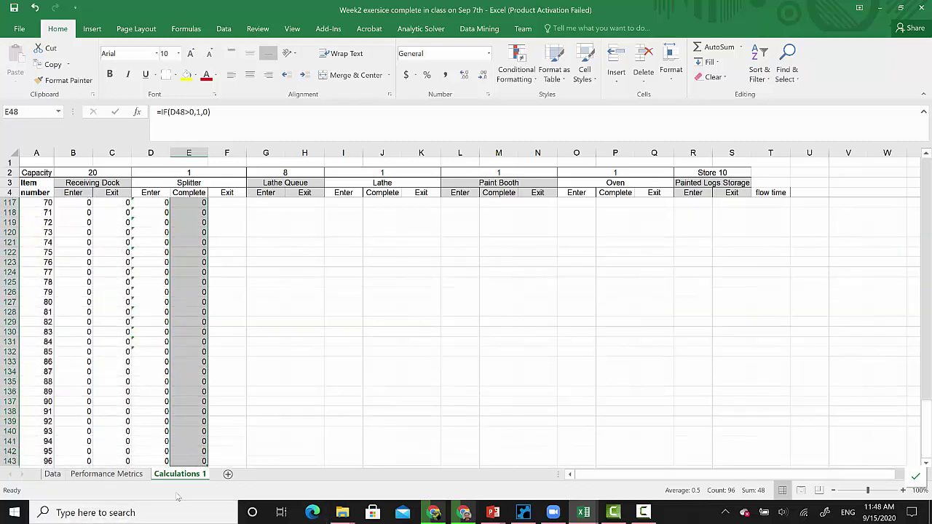
{"action": "left_click", "coordinate": [154, 460]}
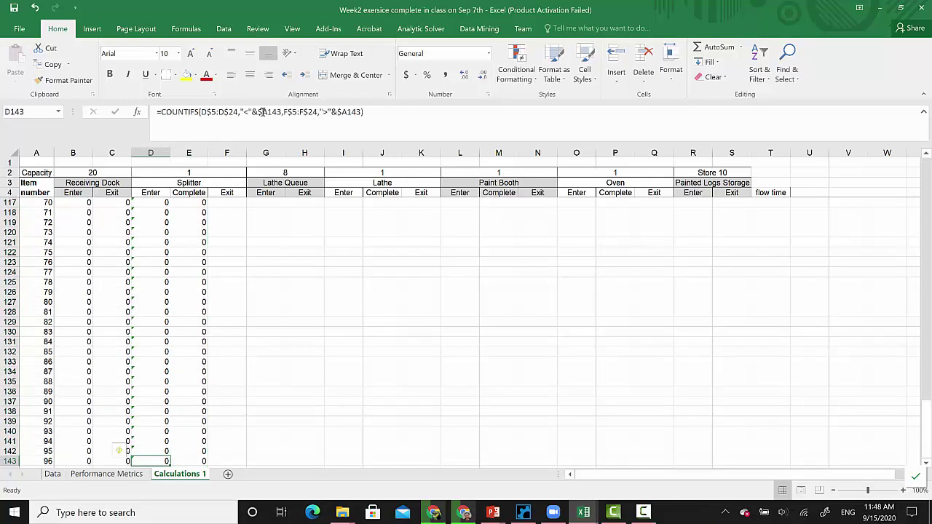
{"action": "left_click", "coordinate": [264, 112]}
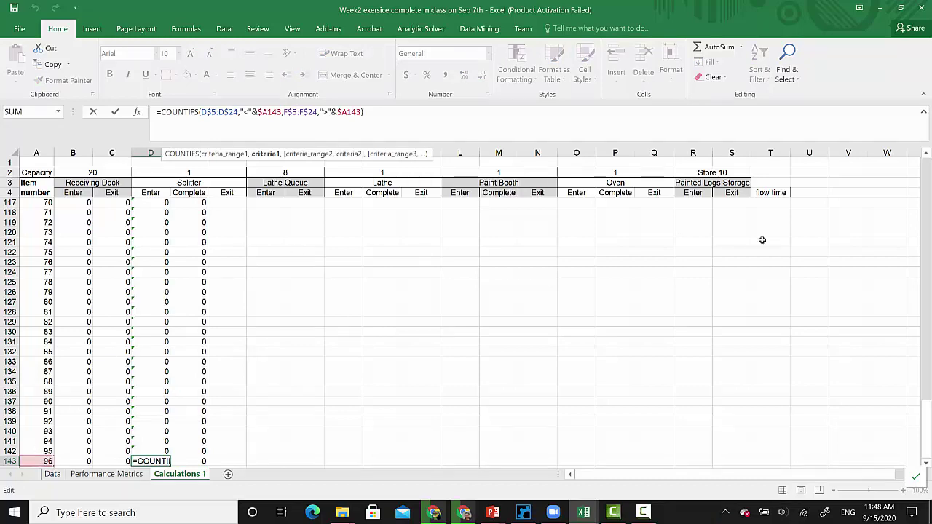
{"action": "left_click_drag", "start_coordinate": [928, 437], "coordinate": [923, 284]}
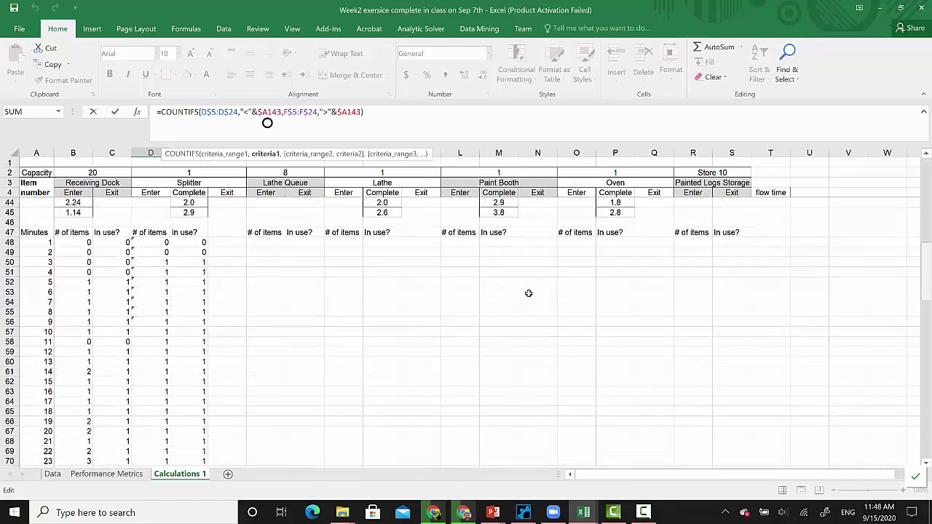
{"action": "left_click", "coordinate": [232, 282]}
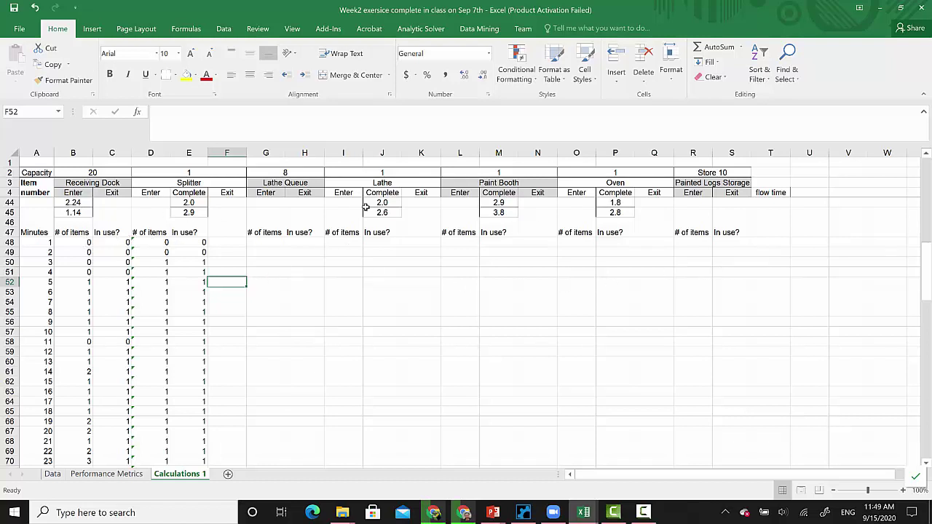
- Copy the Receiving Dock's item-count and in-use columns, B48:C143, to the Lathe Queue at G48 and Painted Logs Storage at R48
{"action": "left_click_drag", "start_coordinate": [80, 241], "coordinate": [107, 251]}
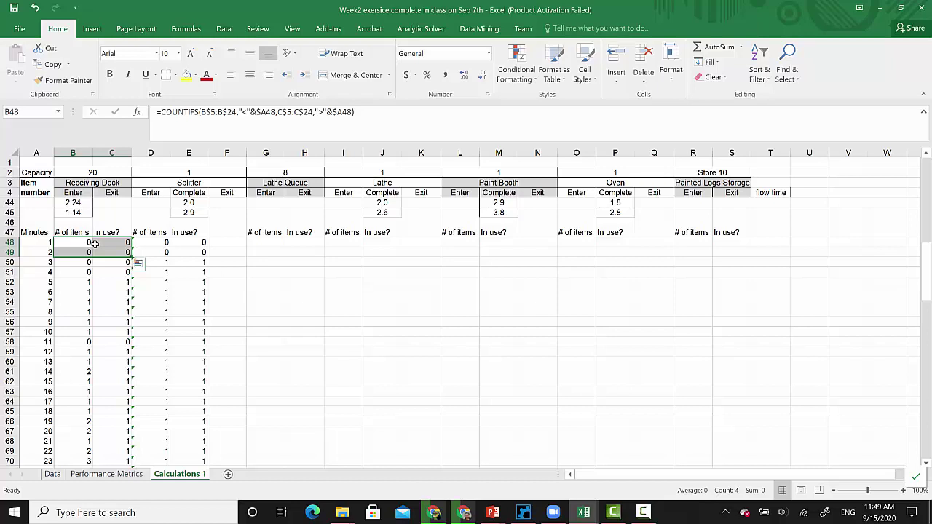
{"action": "key", "text": "ctrl+shift+Down"}
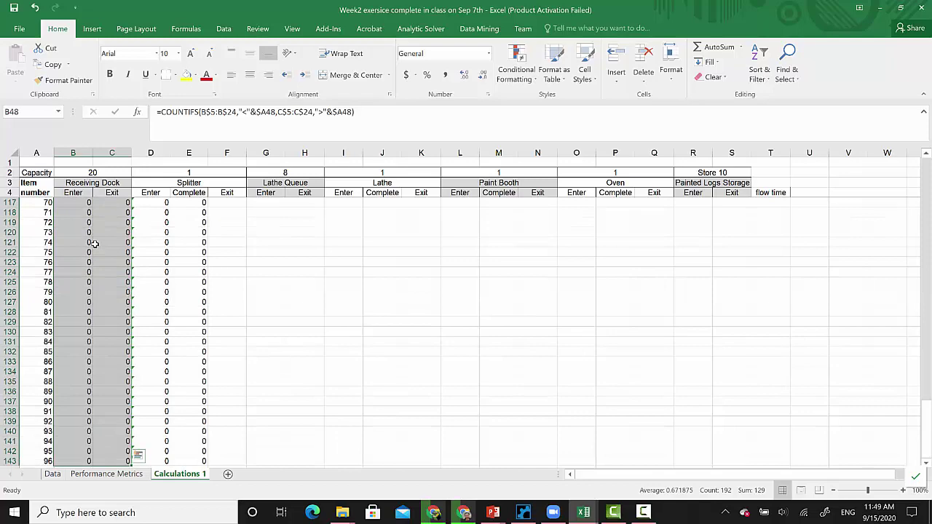
{"action": "key", "text": "ctrl+c"}
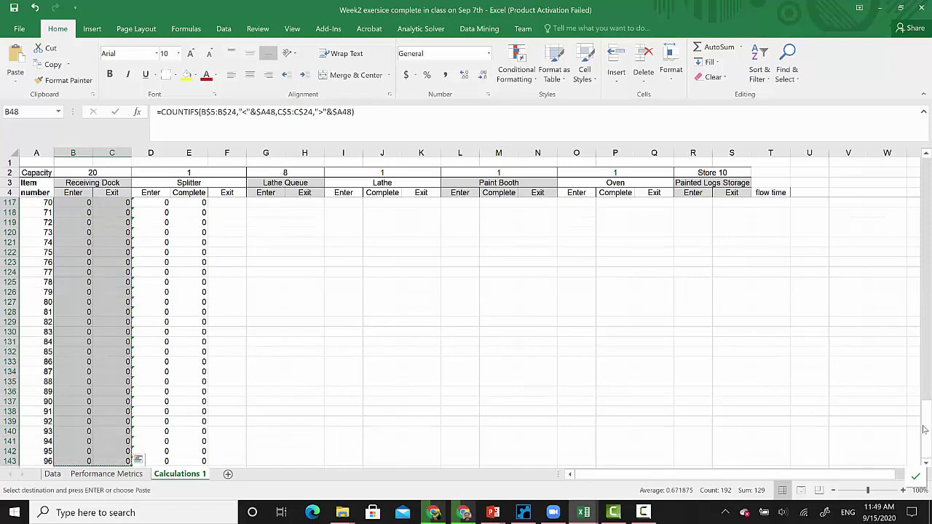
{"action": "left_click_drag", "start_coordinate": [925, 430], "coordinate": [926, 243]}
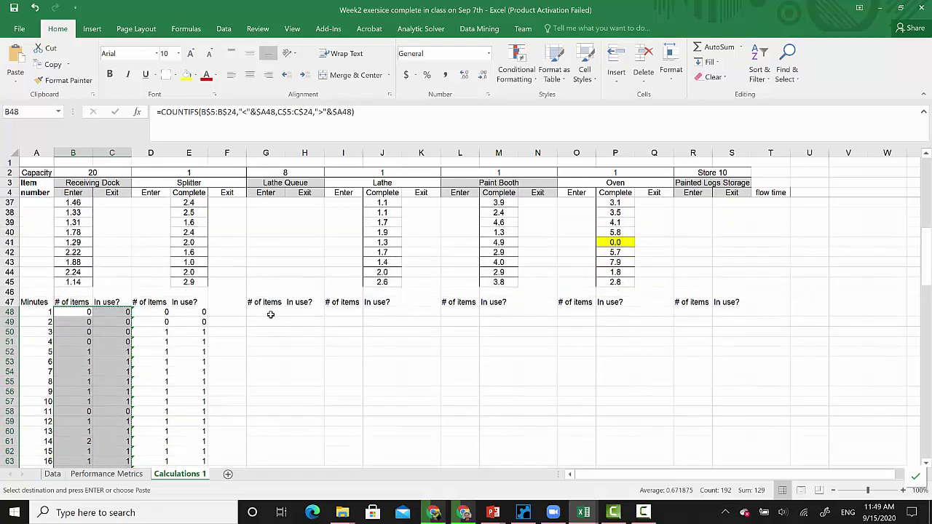
{"action": "left_click", "coordinate": [270, 314]}
{"action": "key", "text": "ctrl+v"}
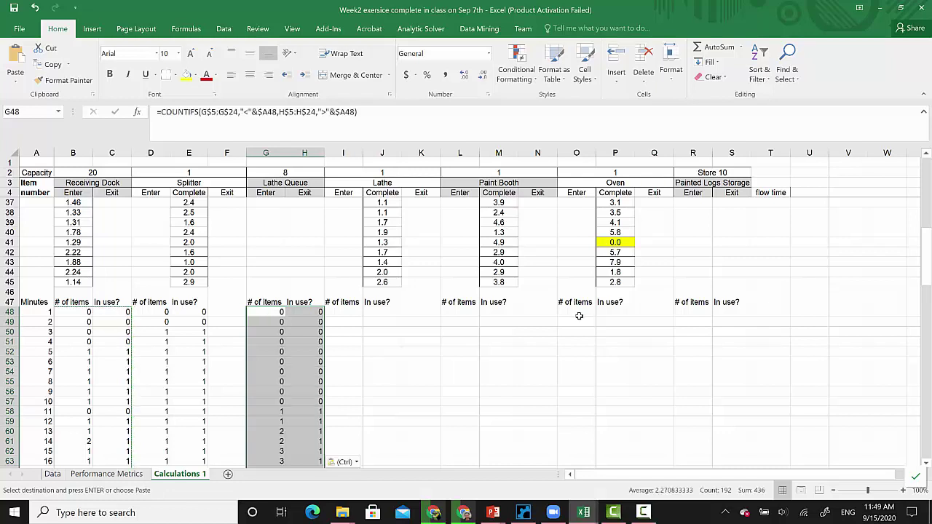
{"action": "left_click", "coordinate": [694, 311]}
{"action": "key", "text": "ctrl+v"}
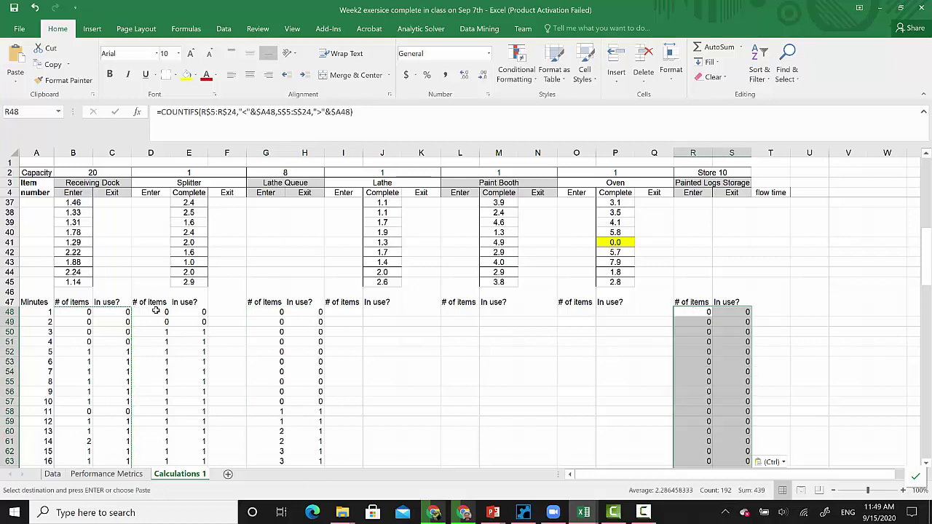
- Copy the Splitter's item-count and in-use columns, D48:E143, to the Lathe at I48, Paint Booth at L48 and Oven at O48
{"action": "left_click_drag", "start_coordinate": [164, 311], "coordinate": [179, 327]}
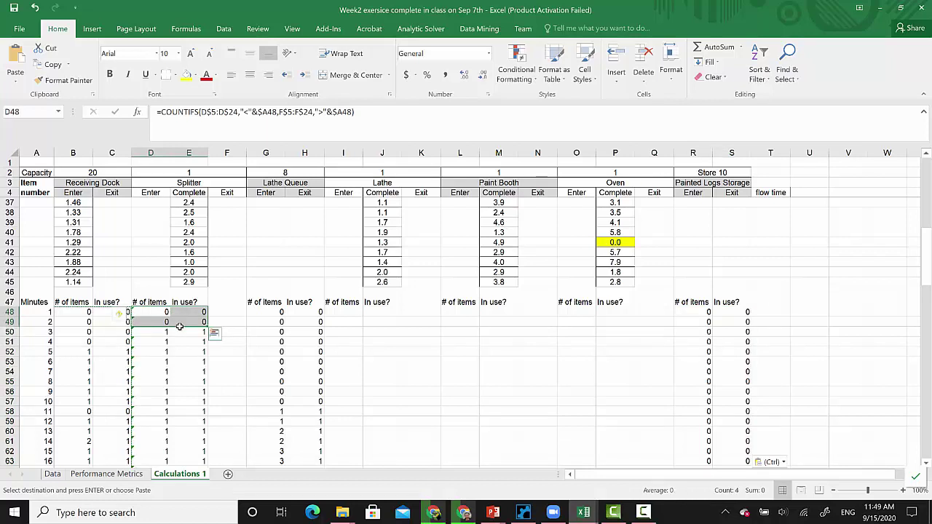
{"action": "key", "text": "ctrl+shift+Down"}
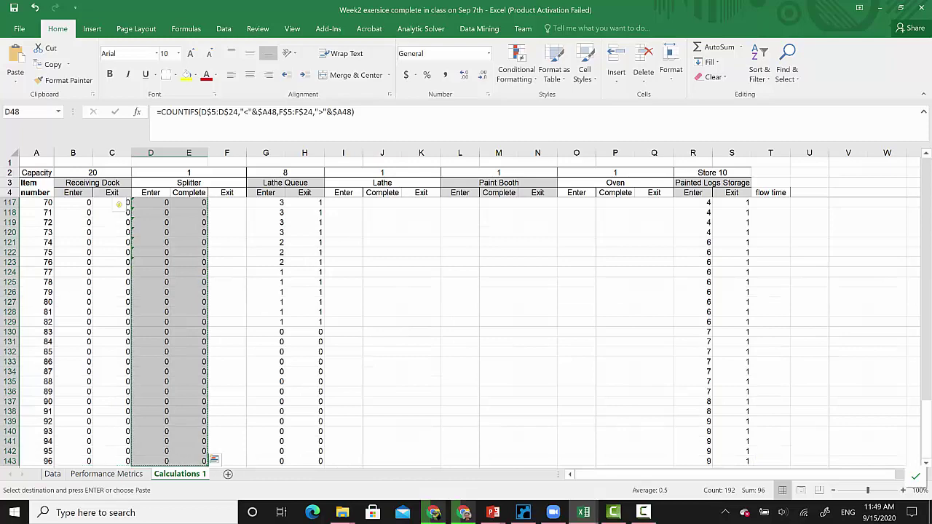
{"action": "left_click_drag", "start_coordinate": [925, 409], "coordinate": [930, 249]}
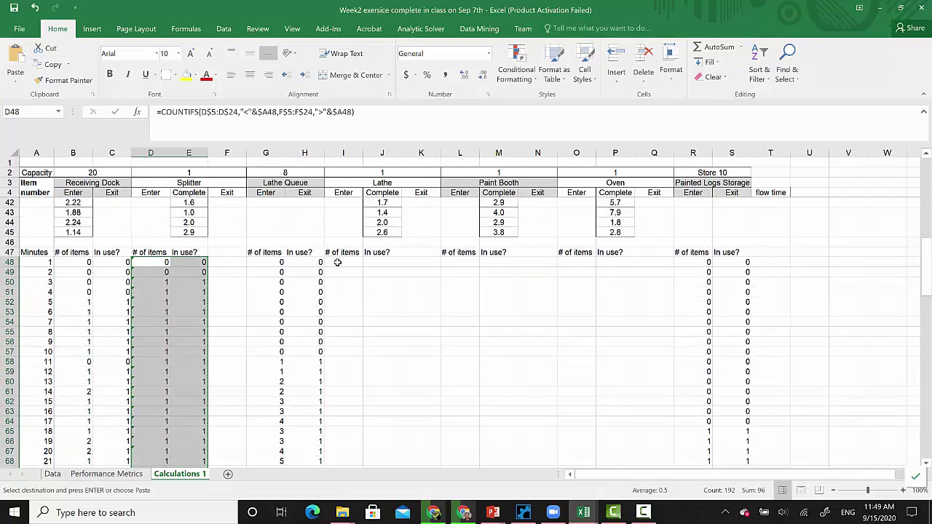
{"action": "left_click", "coordinate": [337, 263]}
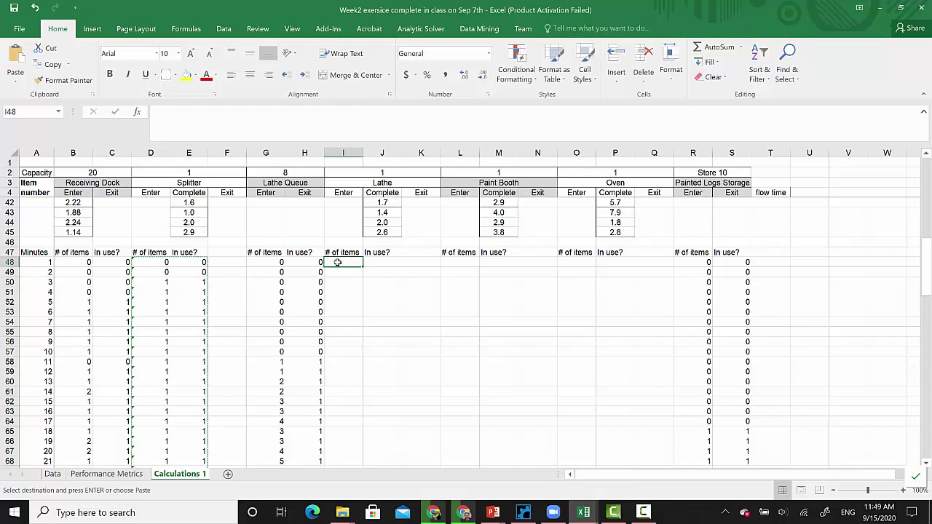
{"action": "key", "text": "ctrl+v"}
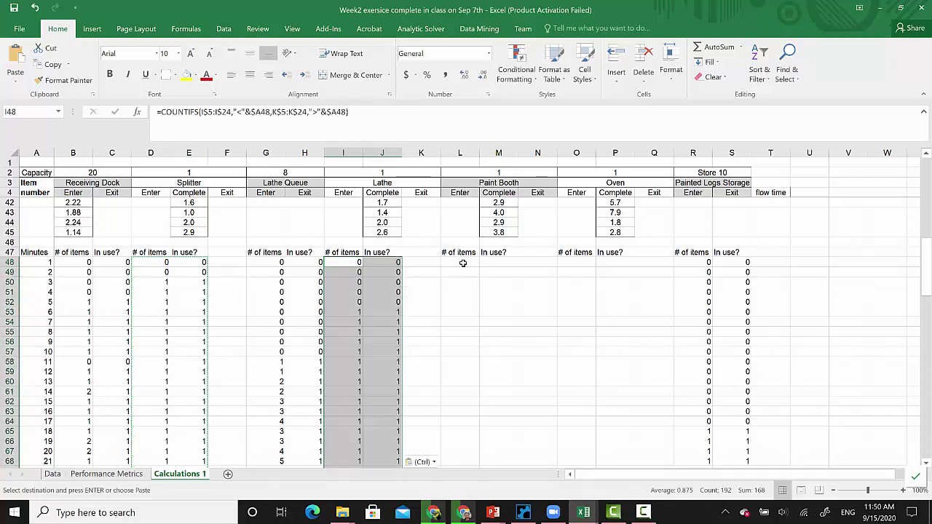
{"action": "left_click", "coordinate": [462, 263]}
{"action": "key", "text": "ctrl+v"}
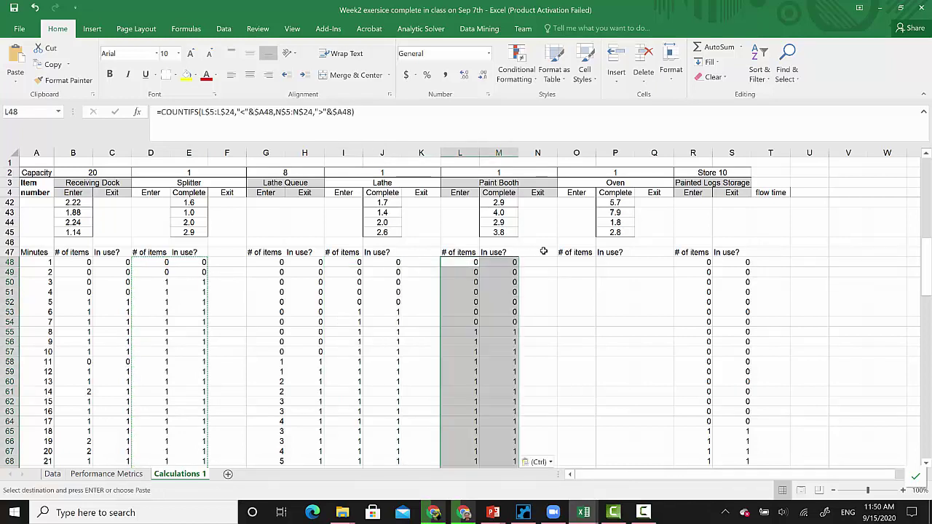
{"action": "left_click", "coordinate": [571, 262]}
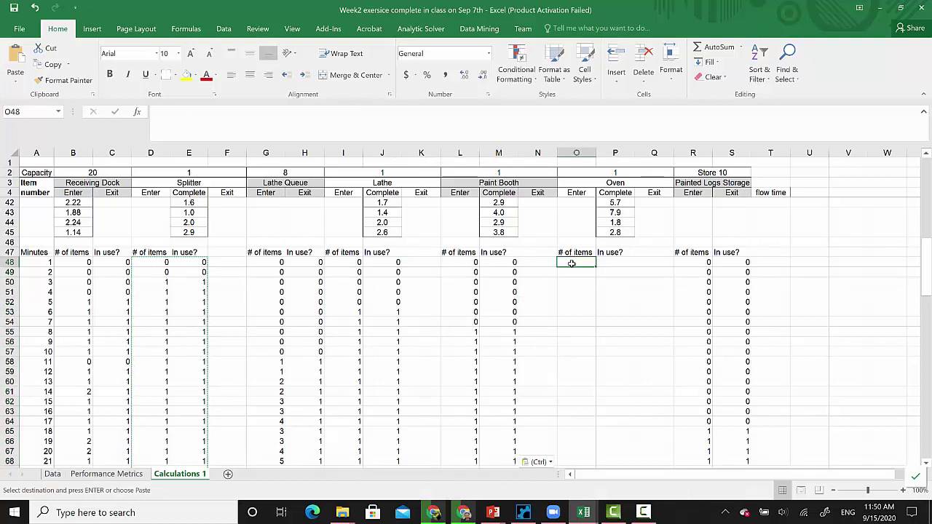
{"action": "key", "text": "ctrl+v"}
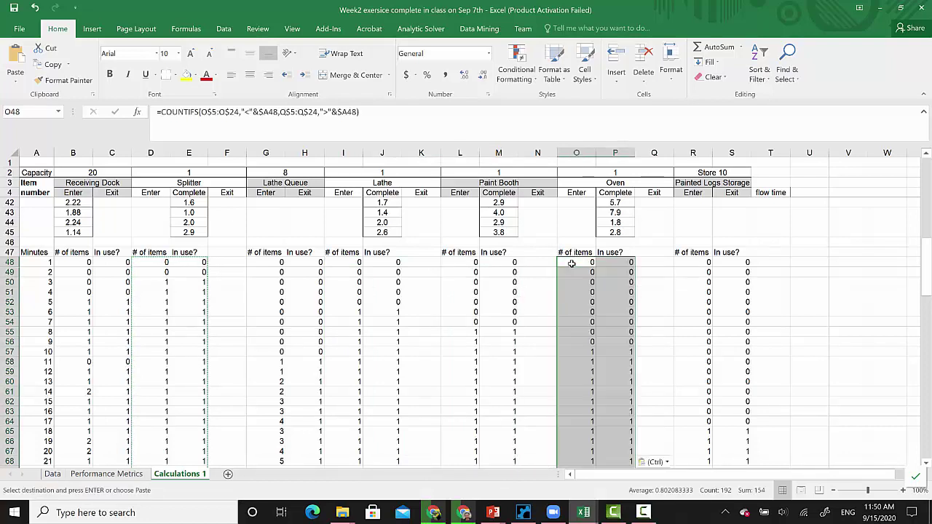
{"action": "left_click", "coordinate": [787, 290]}
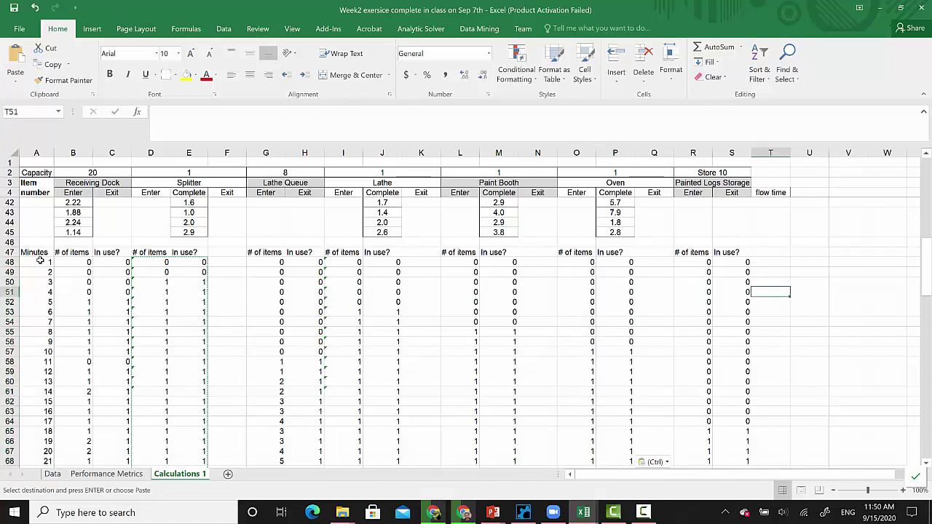
- Copy the minute-by-minute table A47:S143 from Calculations 1 into a new worksheet at A3, as values only
{"action": "left_click_drag", "start_coordinate": [40, 252], "coordinate": [708, 332]}
{"action": "left_click_drag", "start_coordinate": [729, 341], "coordinate": [736, 411]}
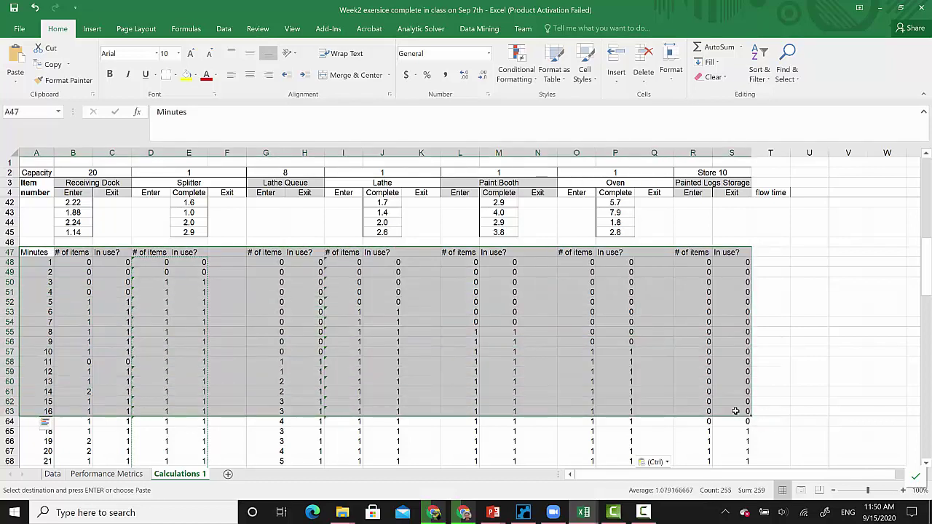
{"action": "key", "text": "ctrl+shift+Down"}
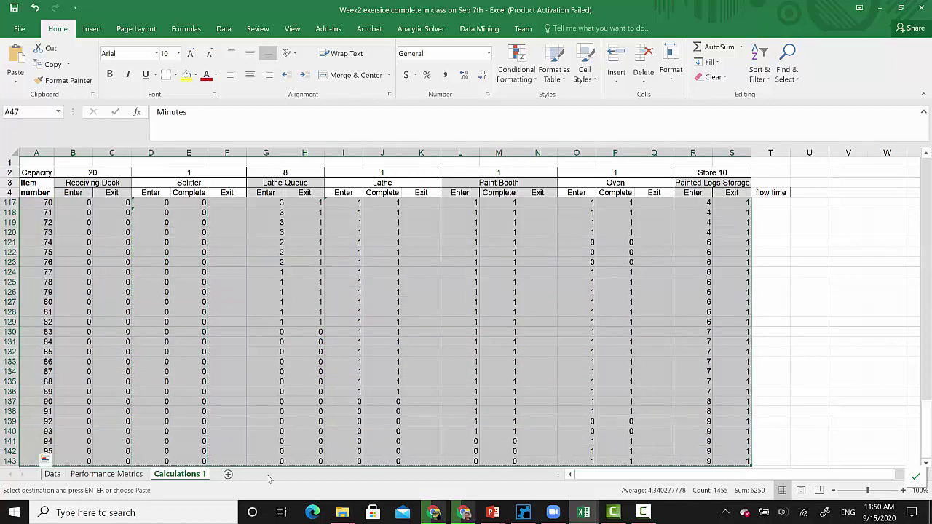
{"action": "left_click", "coordinate": [228, 474]}
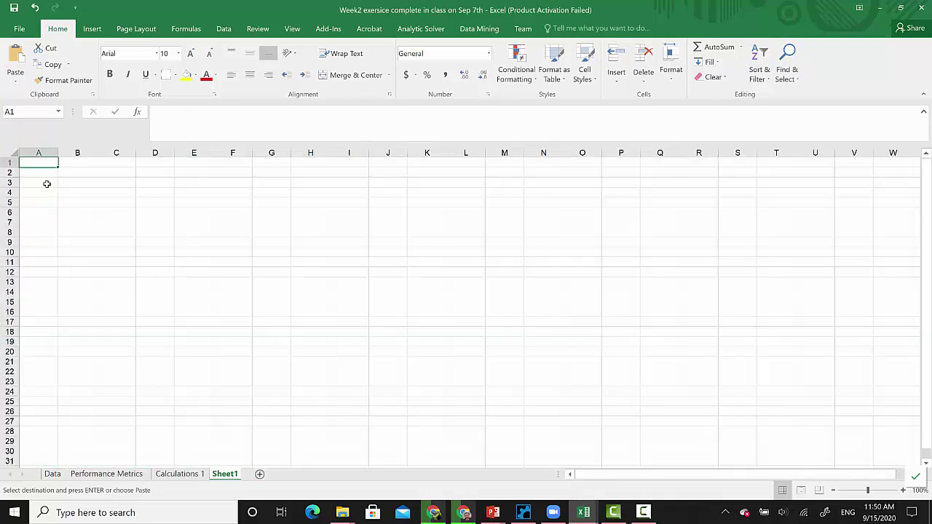
{"action": "left_click", "coordinate": [47, 184]}
{"action": "key", "text": "ctrl+v"}
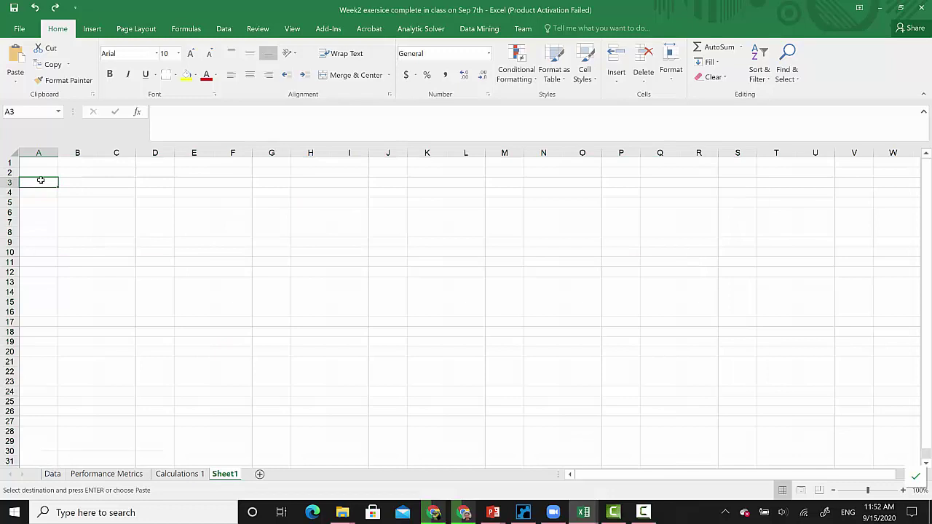
{"action": "right_click", "coordinate": [41, 181]}
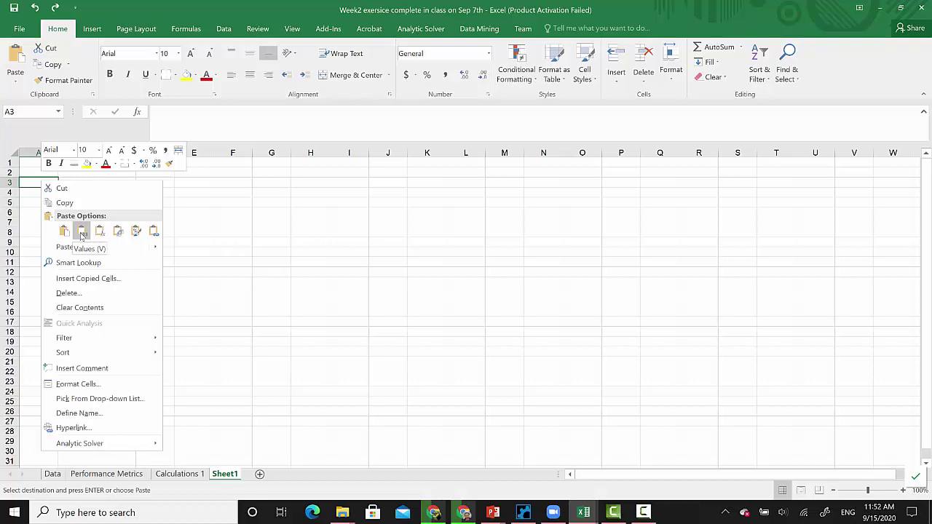
{"action": "left_click", "coordinate": [82, 232]}
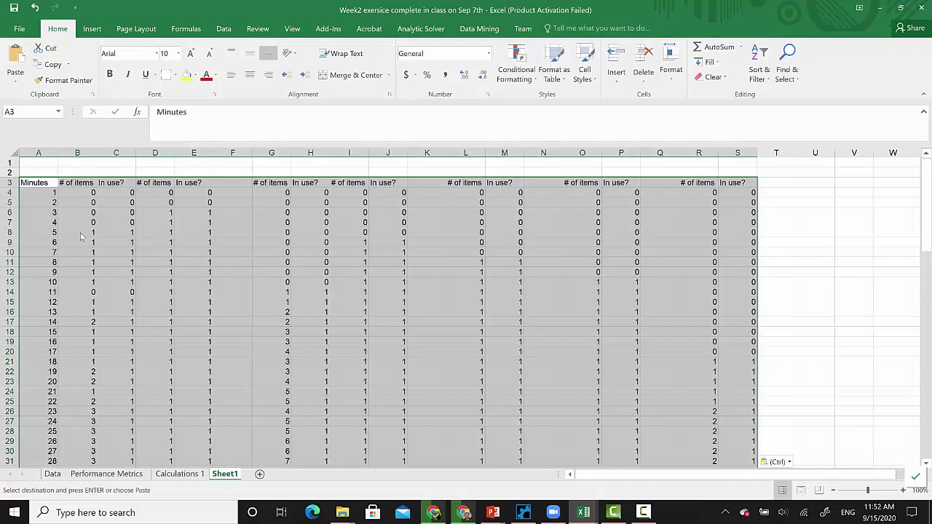
- Copy the station names B3:S3 from Calculations 1 to B2 on Sheet1, above the item-count and in-use headings
{"action": "left_click", "coordinate": [175, 474]}
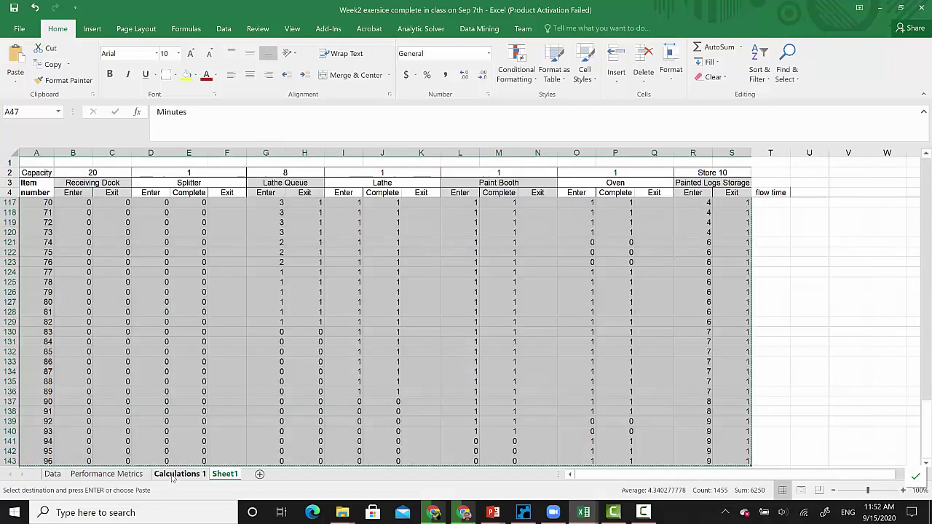
{"action": "left_click", "coordinate": [89, 182]}
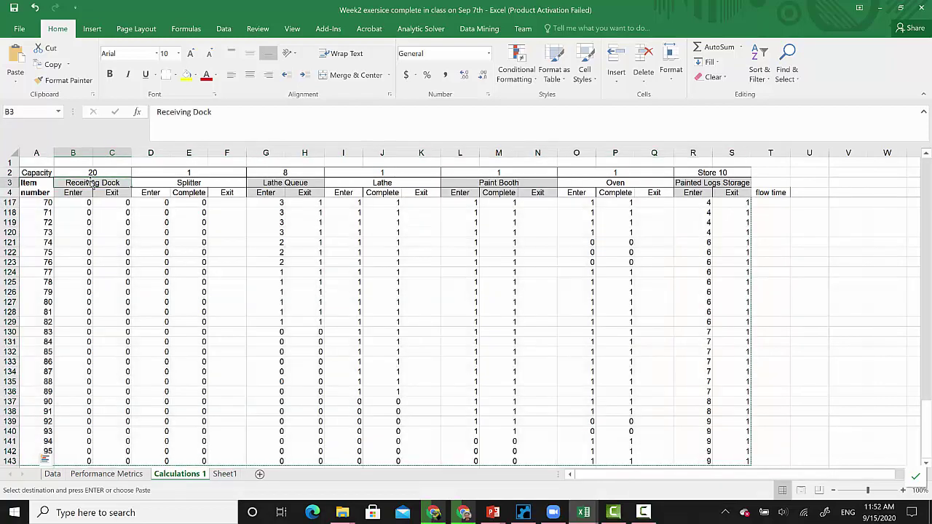
{"action": "left_click_drag", "start_coordinate": [193, 172], "coordinate": [701, 181]}
{"action": "key", "text": "ctrl+c"}
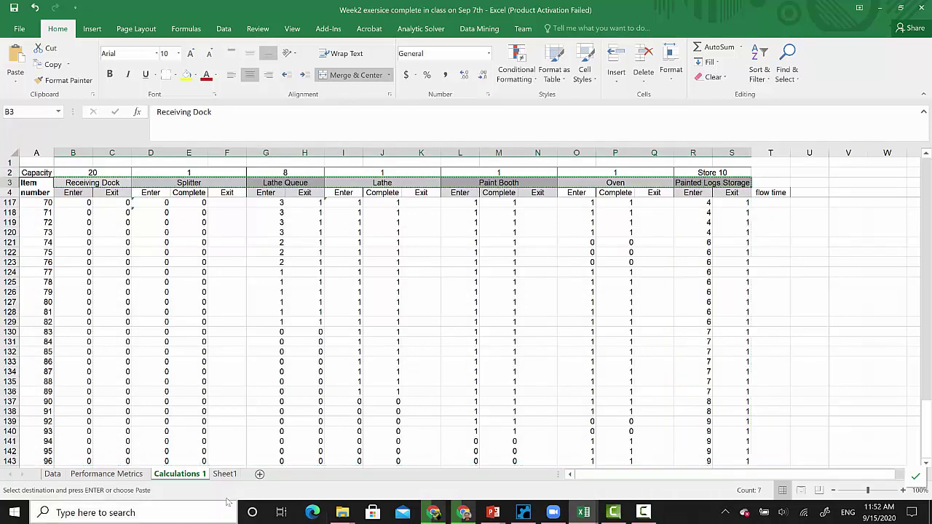
{"action": "left_click", "coordinate": [224, 474]}
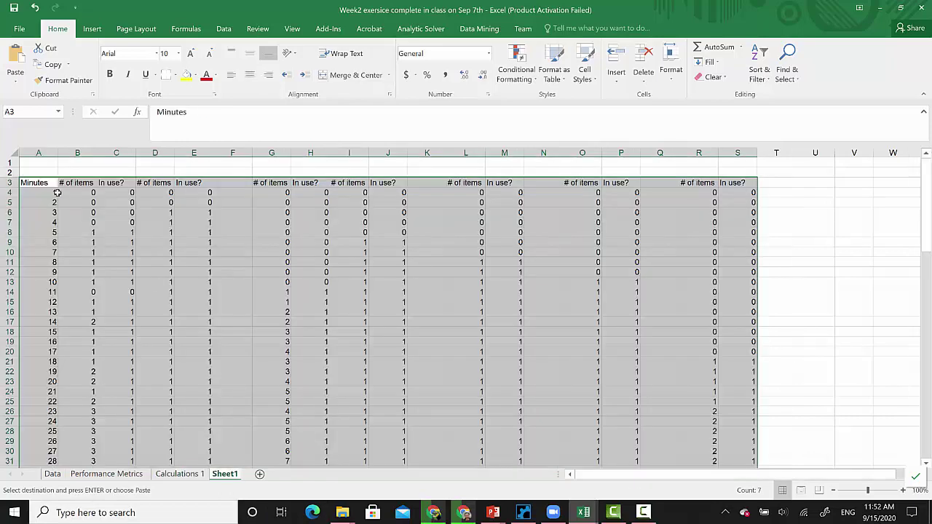
{"action": "left_click", "coordinate": [69, 173]}
{"action": "left_click", "coordinate": [69, 173]}
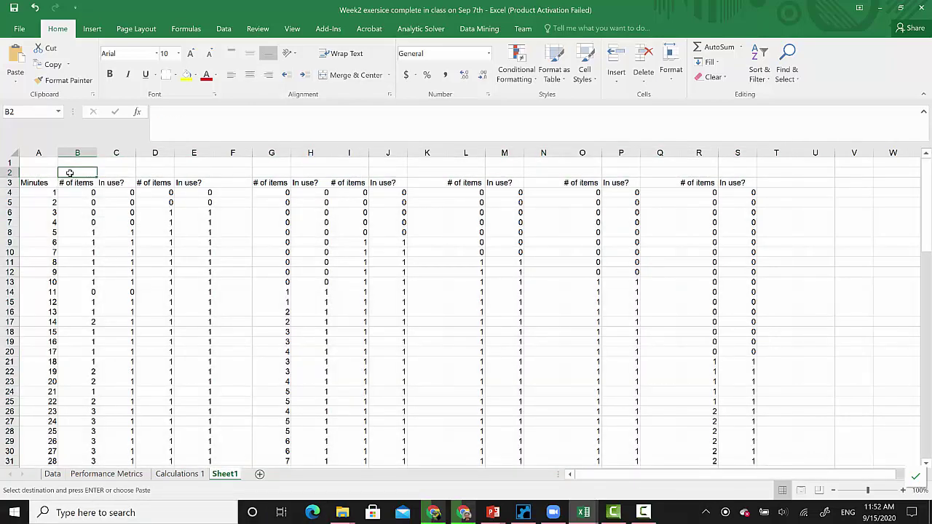
{"action": "key", "text": "ctrl+v"}
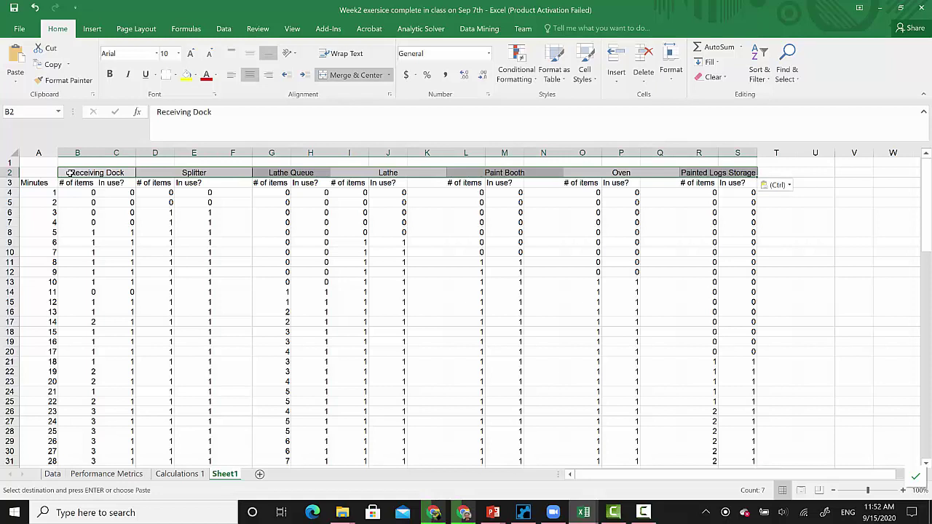
- Delete the empty third columns under Splitter and Lathe on Sheet1
{"action": "left_click", "coordinate": [233, 152]}
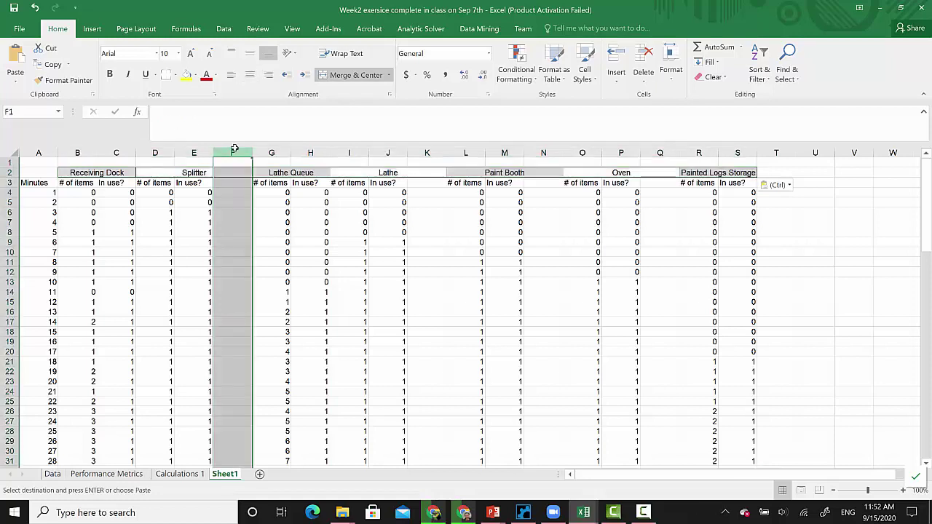
{"action": "right_click", "coordinate": [234, 150]}
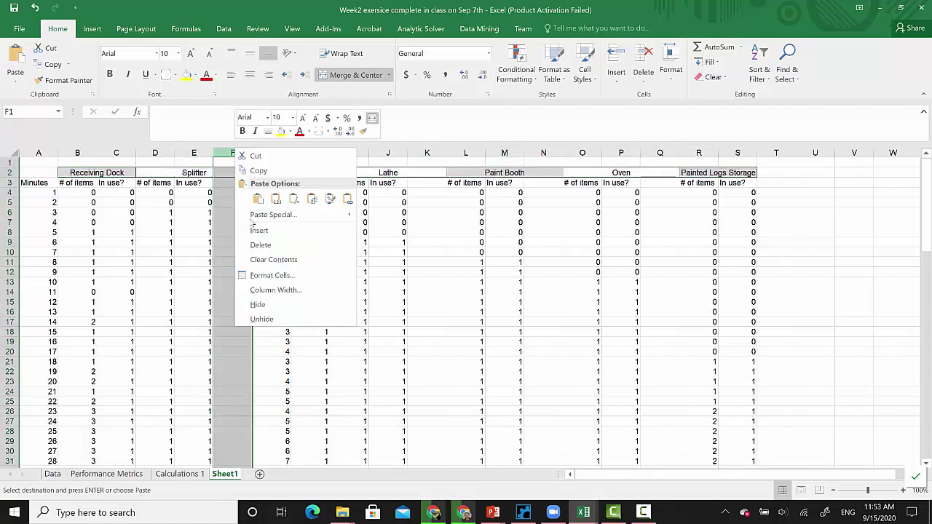
{"action": "left_click", "coordinate": [266, 259]}
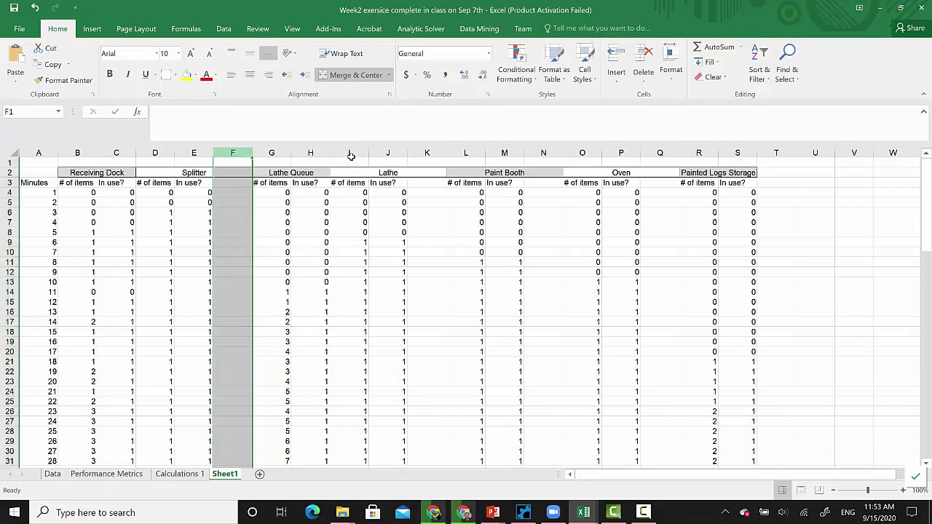
{"action": "key", "text": "ctrl+minus"}
{"action": "left_click", "coordinate": [387, 152]}
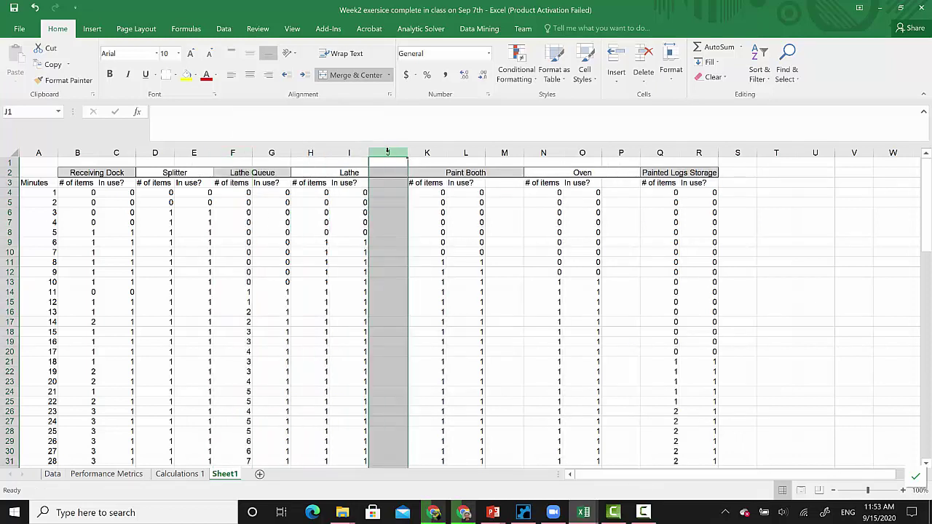
{"action": "right_click", "coordinate": [387, 152]}
{"action": "left_click", "coordinate": [412, 250]}
- Delete the empty third columns under Paint Booth and Oven so each station keeps only two columns
{"action": "left_click", "coordinate": [465, 152]}
{"action": "right_click", "coordinate": [465, 153]}
{"action": "left_click", "coordinate": [487, 250]}
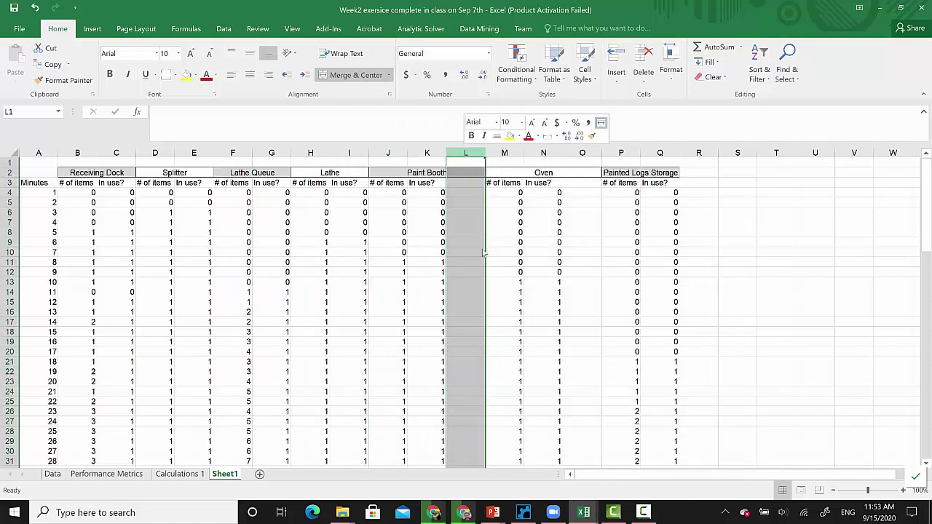
{"action": "left_click", "coordinate": [543, 152]}
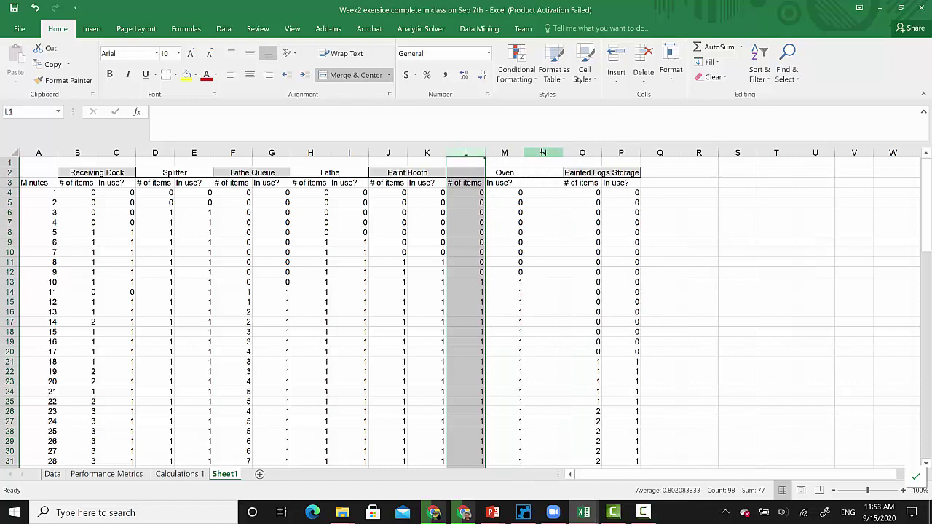
{"action": "right_click", "coordinate": [544, 153]}
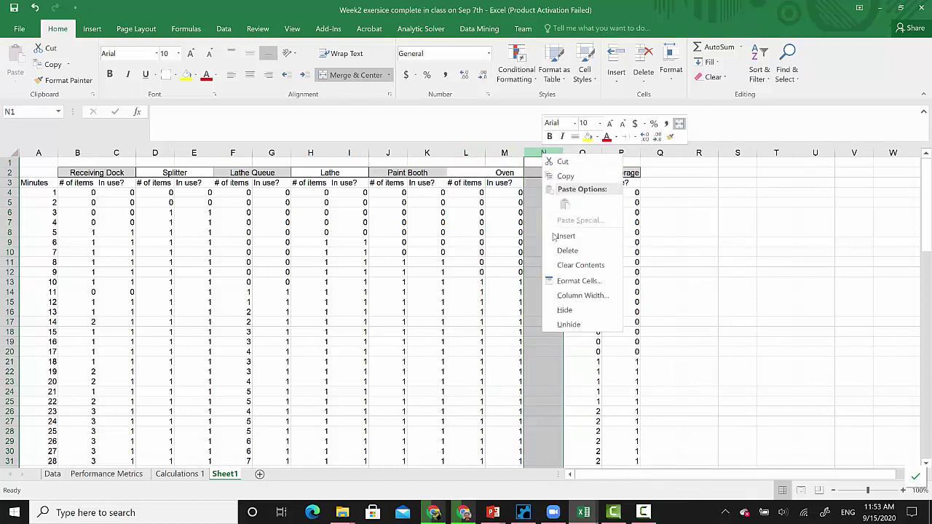
{"action": "left_click", "coordinate": [567, 250]}
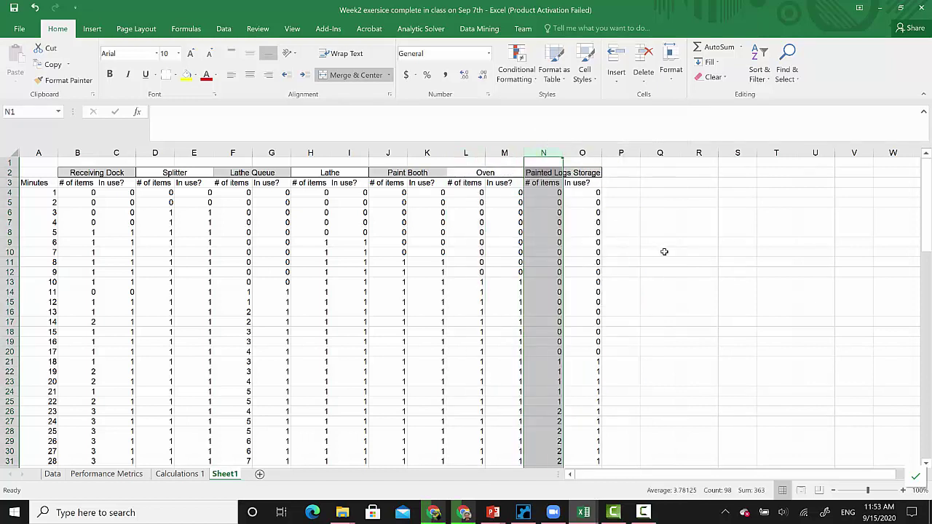
{"action": "left_click", "coordinate": [664, 251]}
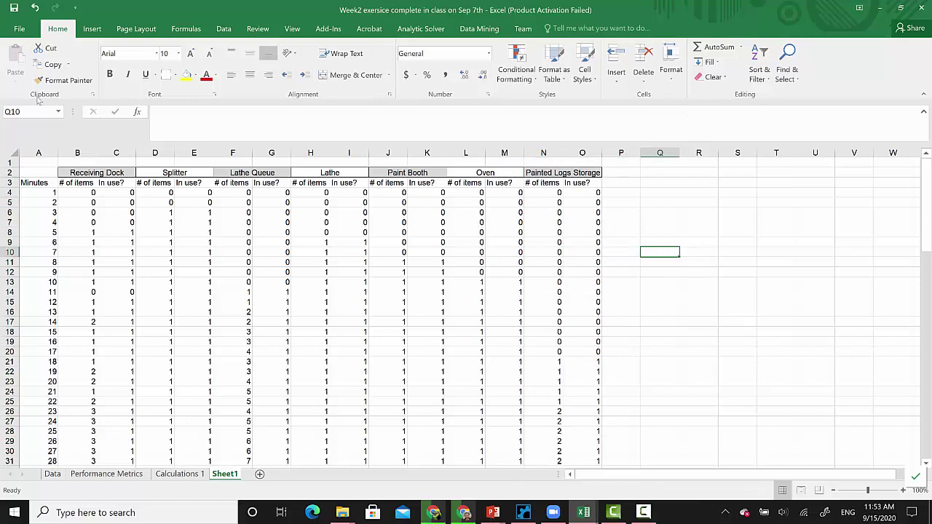
- Apply a border to the Minutes column, A3:A99
{"action": "left_click_drag", "start_coordinate": [29, 183], "coordinate": [32, 311]}
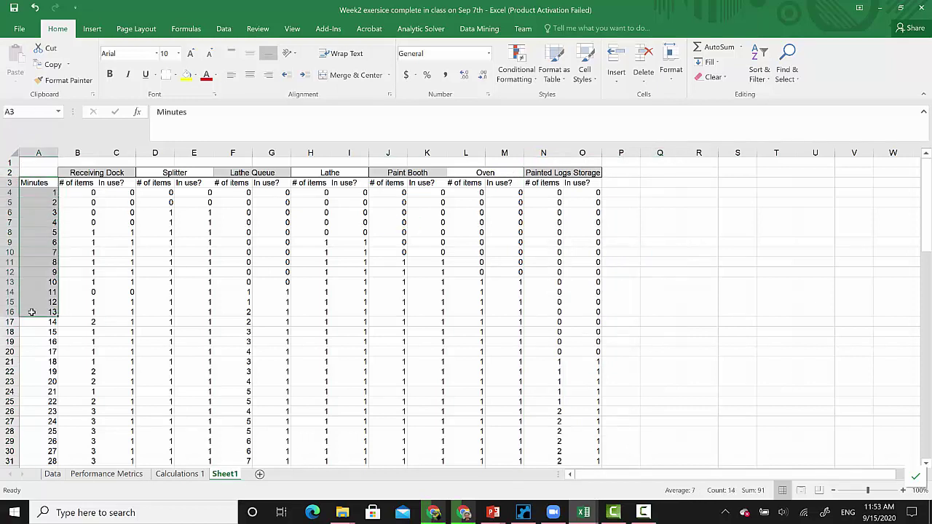
{"action": "key", "text": "ctrl+shift+Down"}
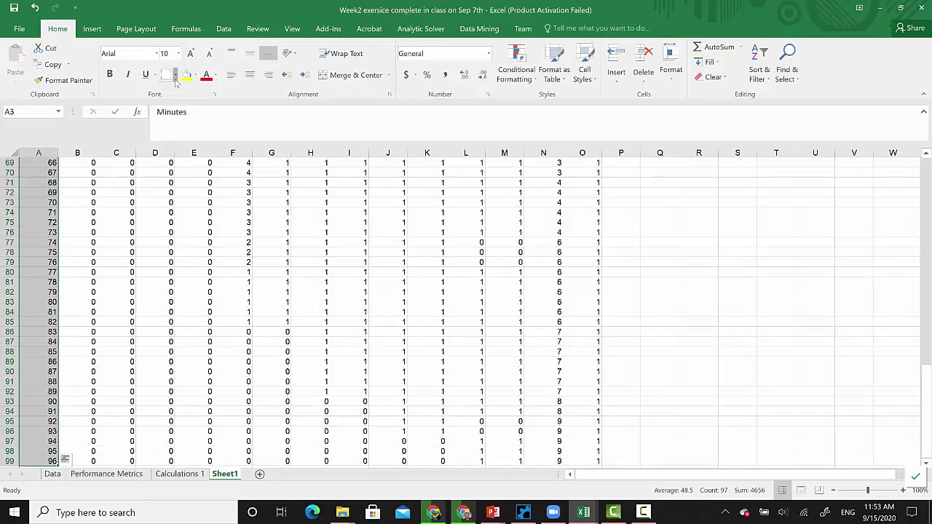
{"action": "left_click", "coordinate": [175, 78]}
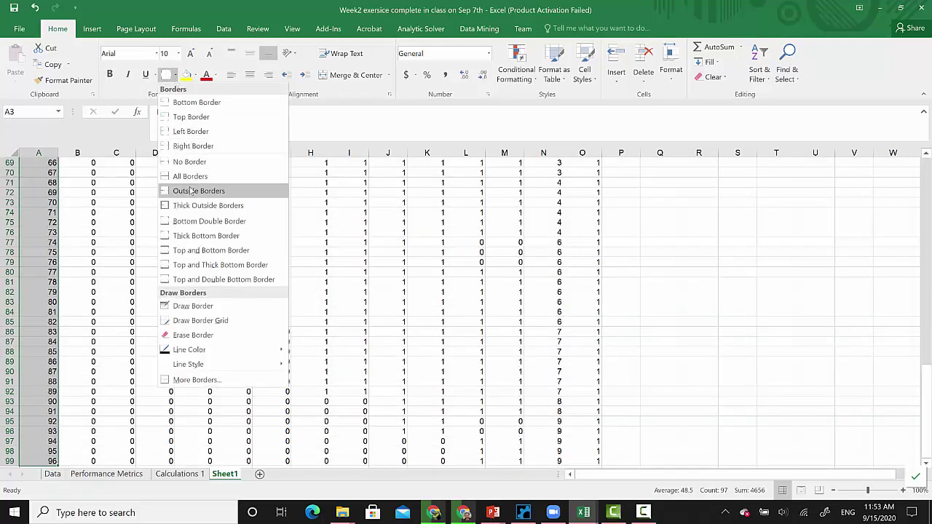